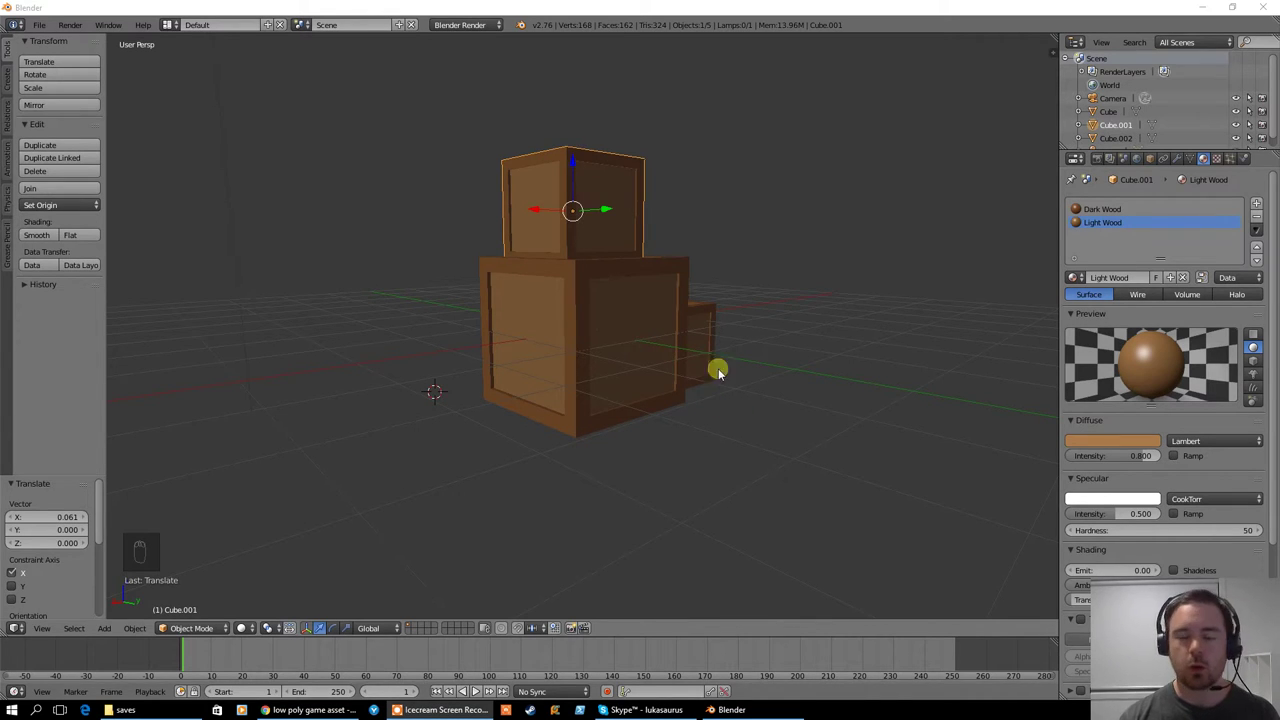
Save the current crate scene
click(40, 25)
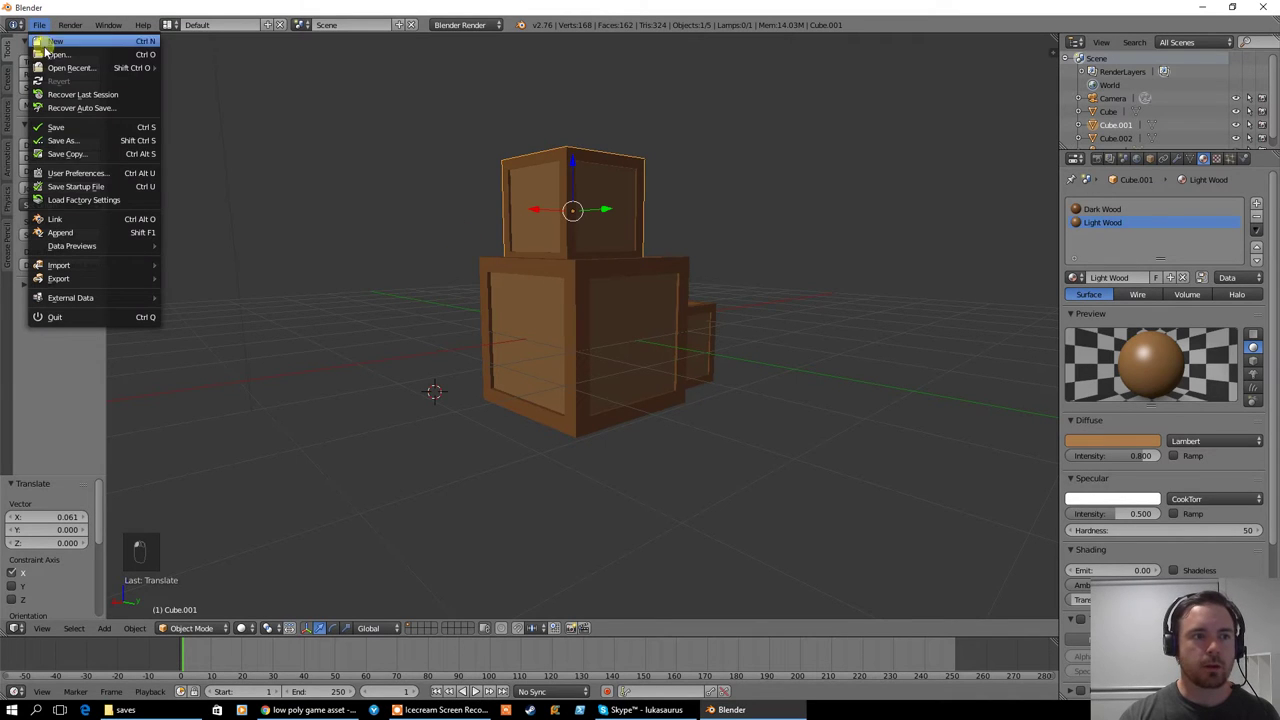
click(57, 128)
Delete the three wooden crates from the scene, keeping the camera and lamp
key(a)
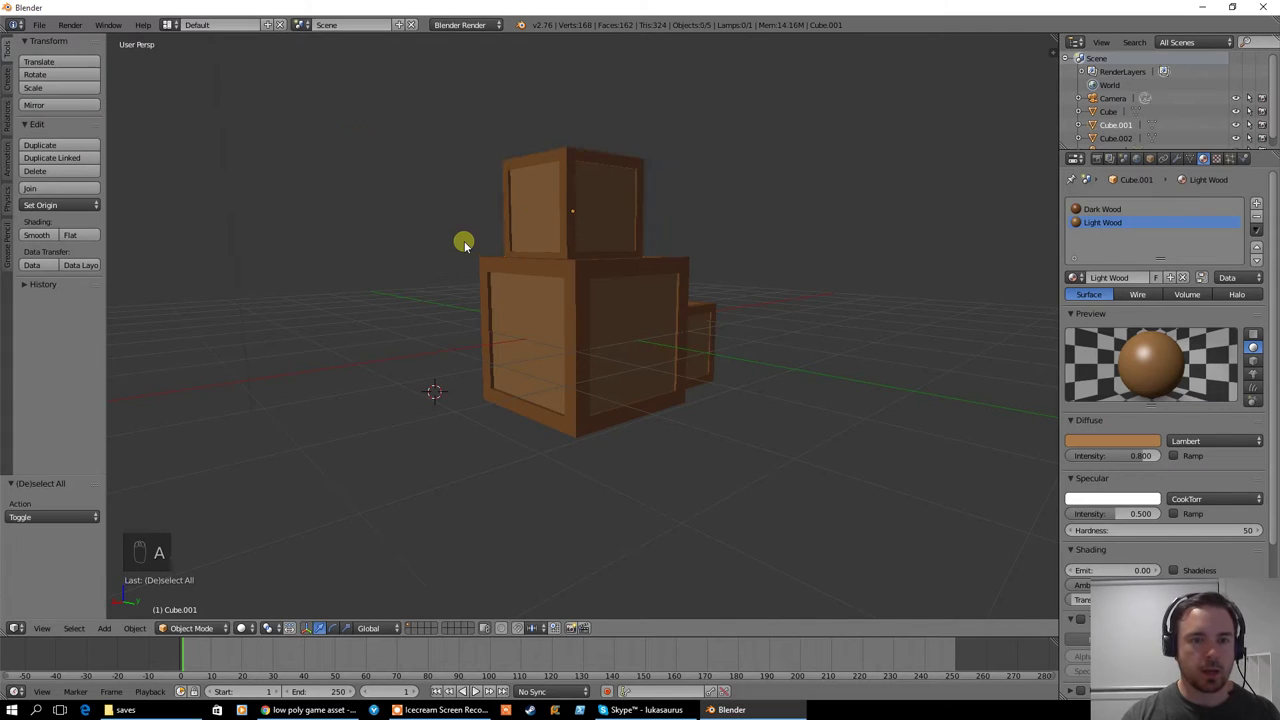
key(a)
key(a)
key(x)
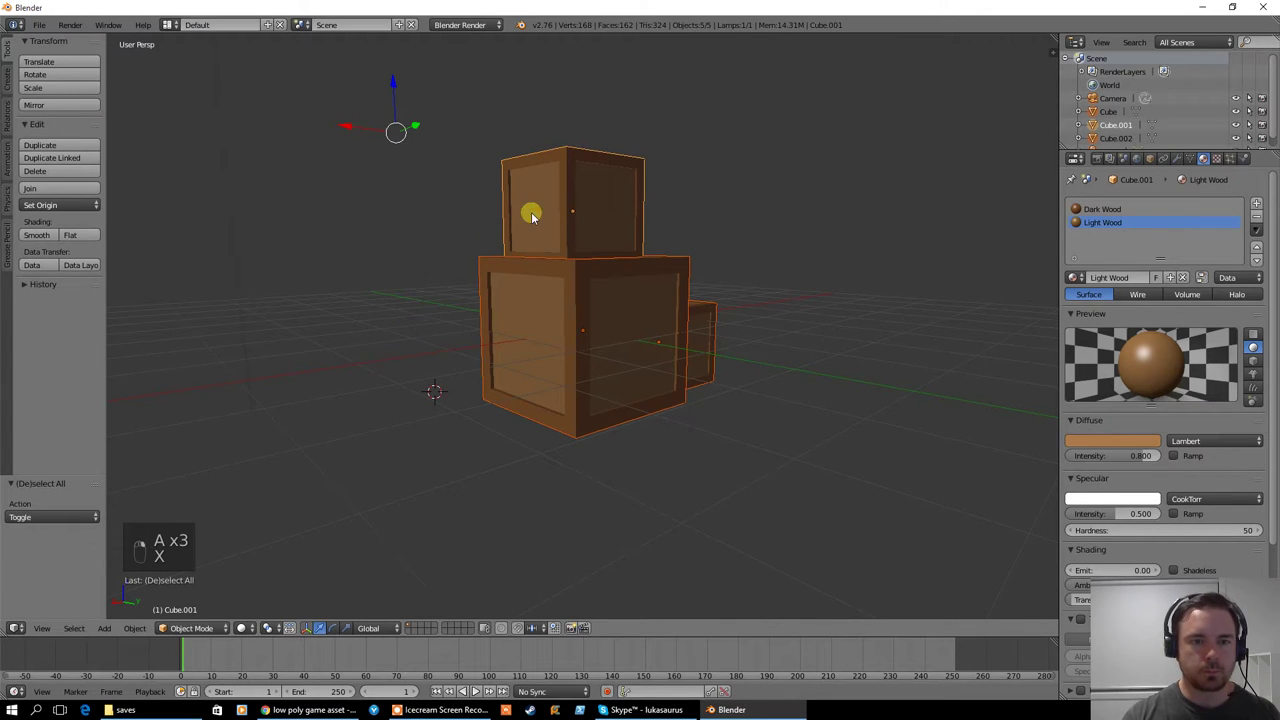
right_click(531, 214)
shift+right_click(532, 310)
shift+right_click(706, 325)
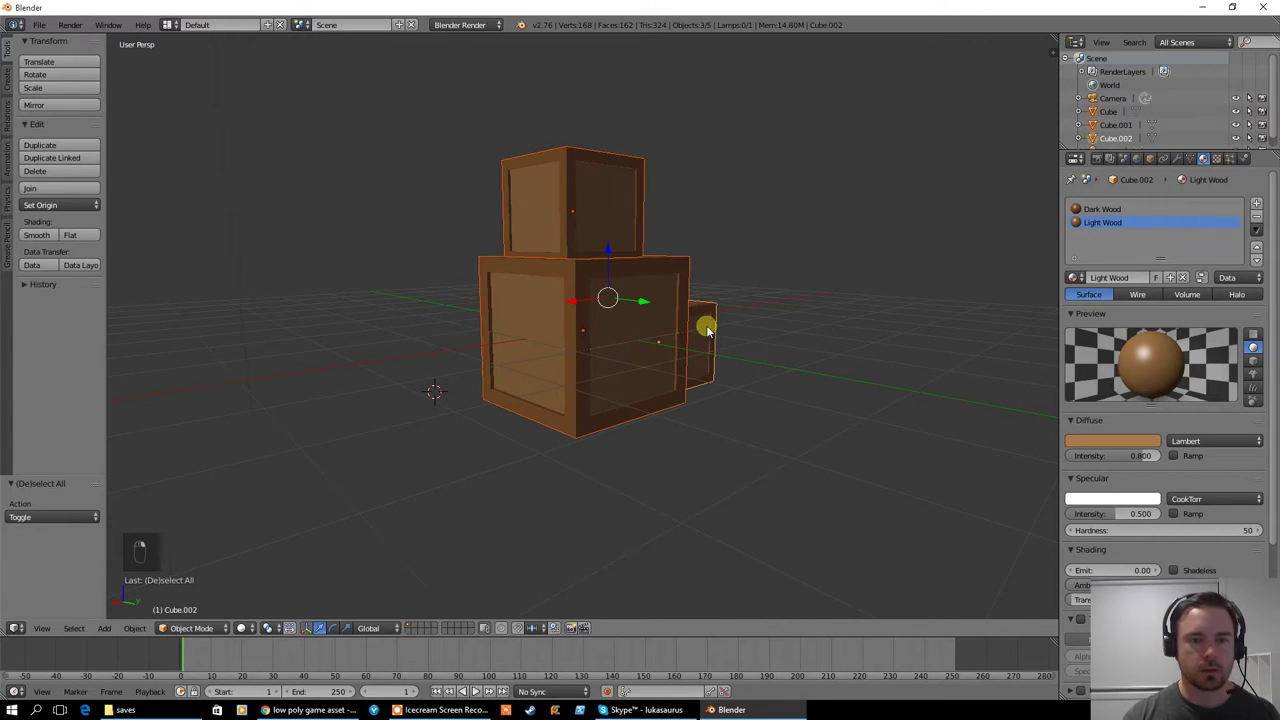
key(x)
click(690, 328)
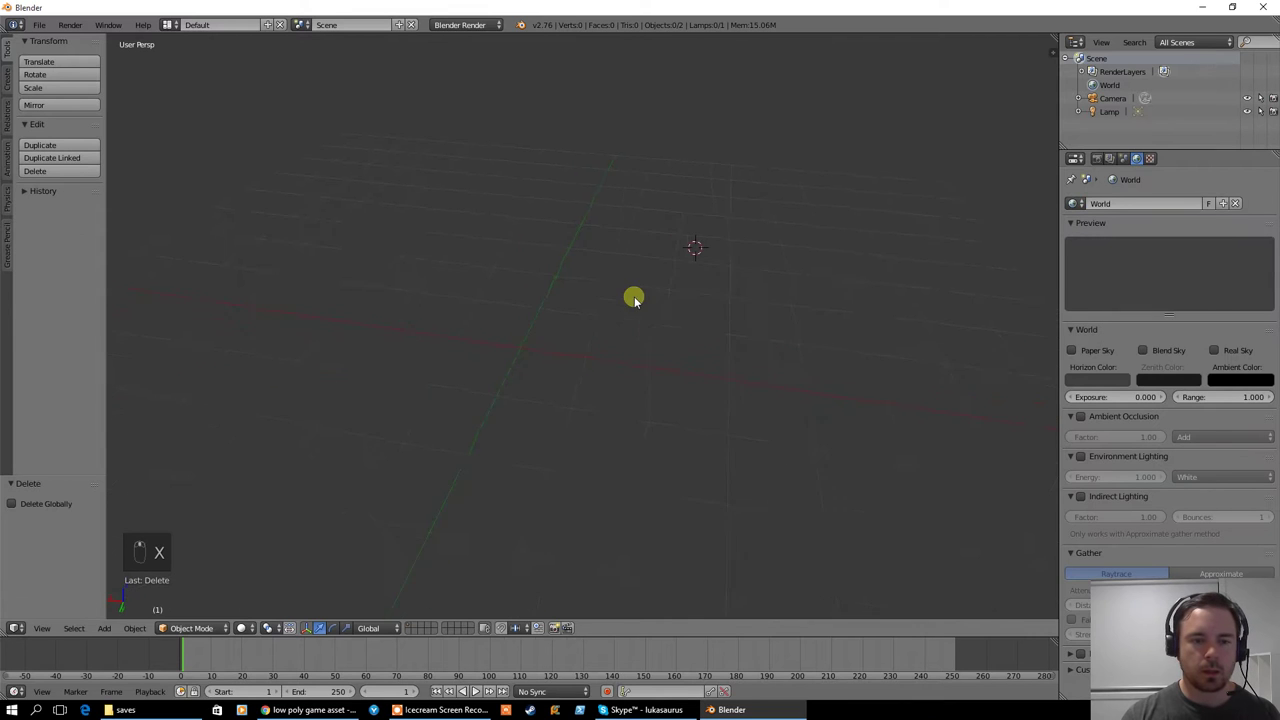
middle_drag(522, 296, 609, 334)
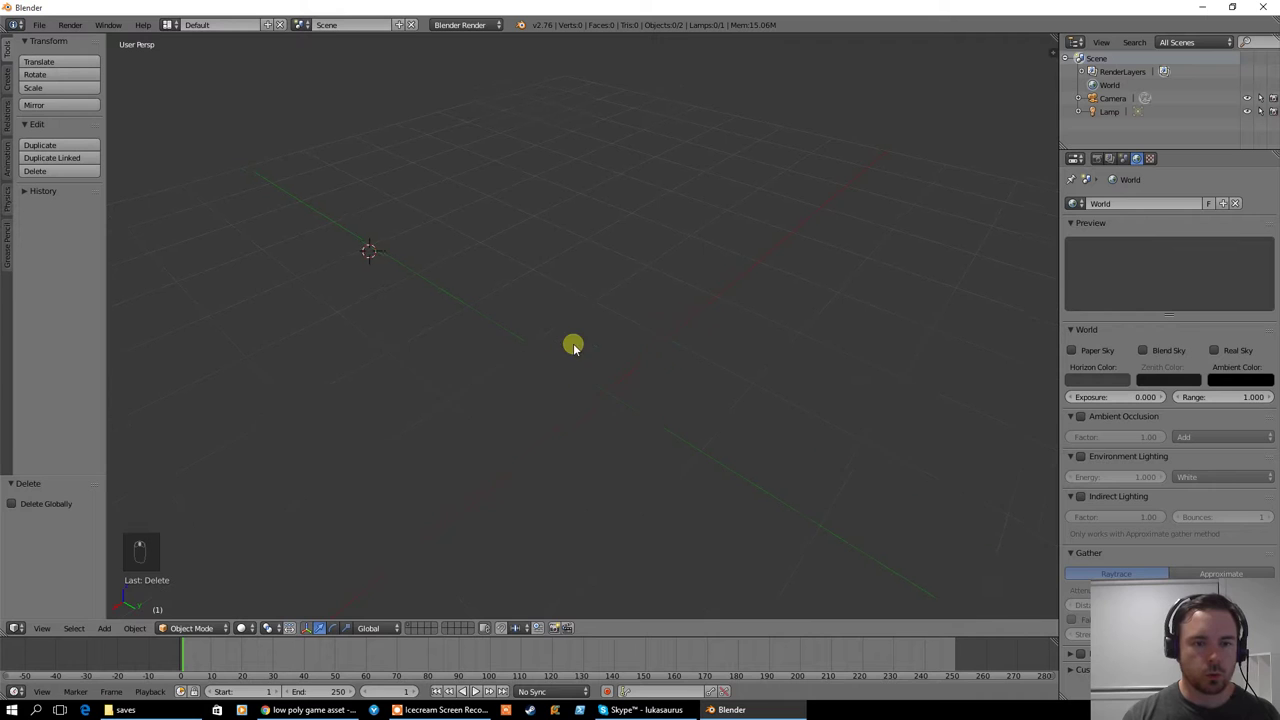
middle_drag(571, 343, 534, 279)
click(104, 628)
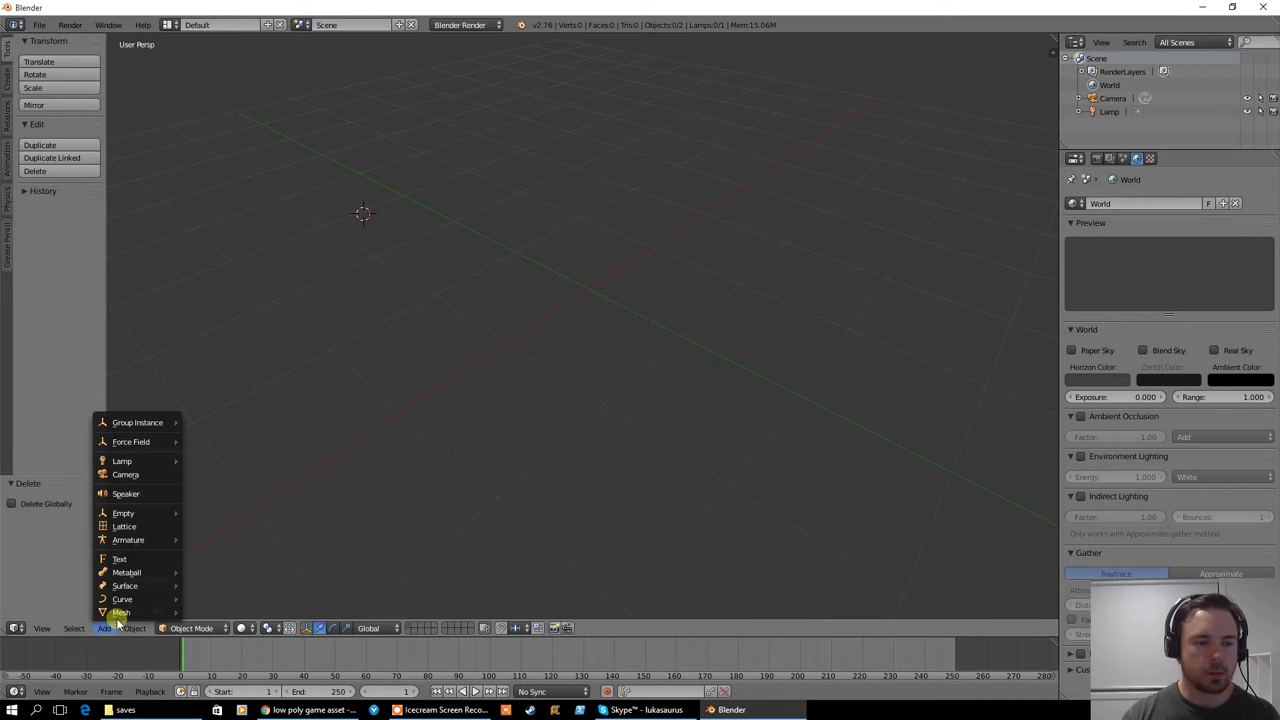
mouse_move(118, 613)
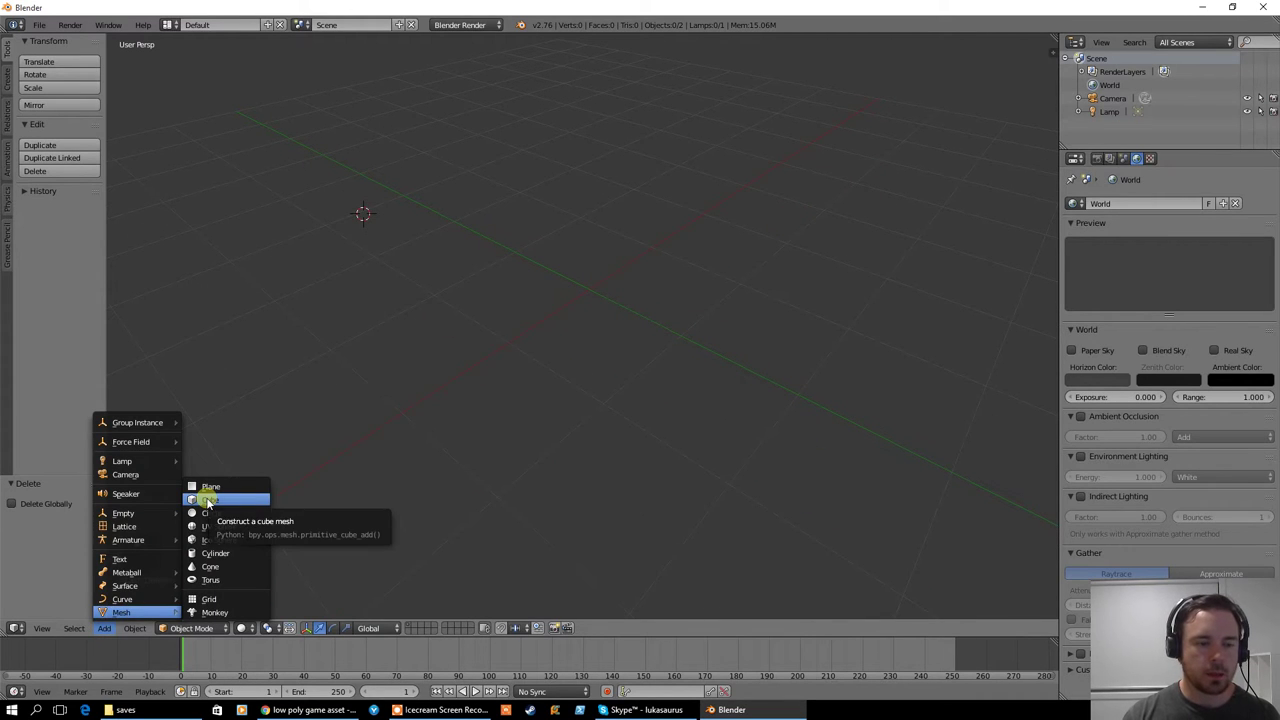
click(208, 500)
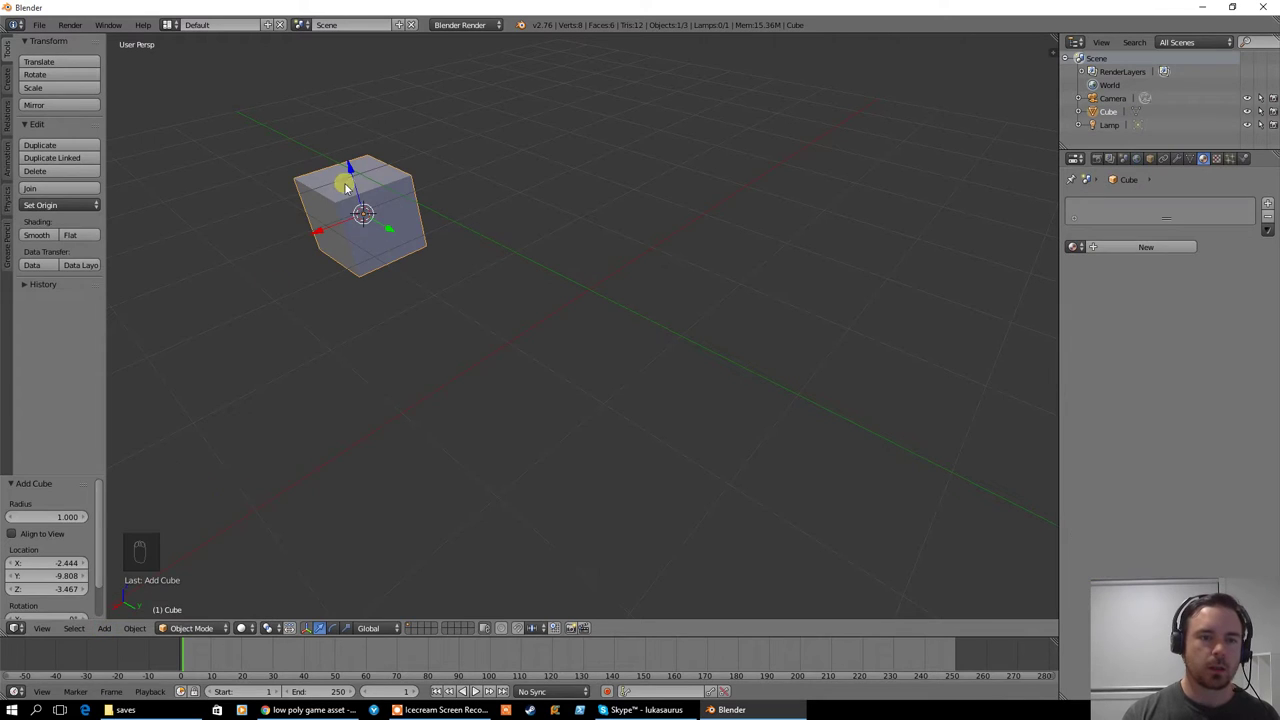
key(ctrl+z)
Start a new file from the default startup scene
click(45, 24)
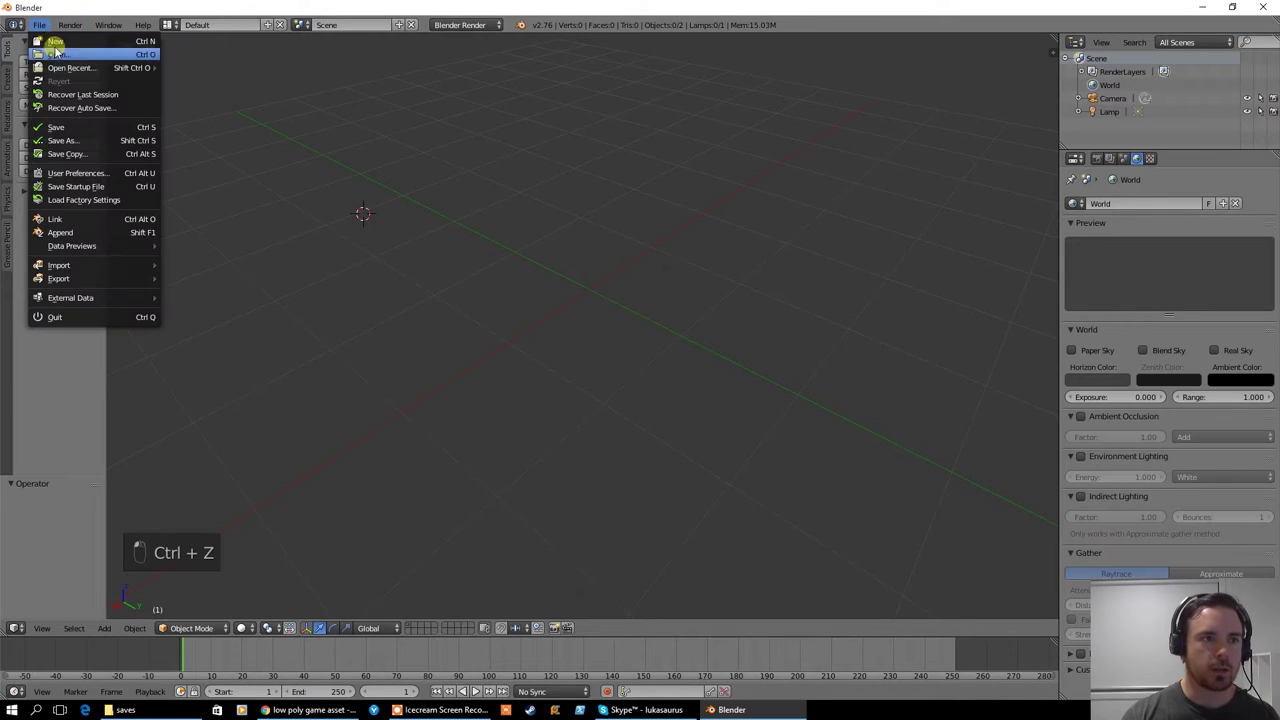
click(56, 41)
click(55, 56)
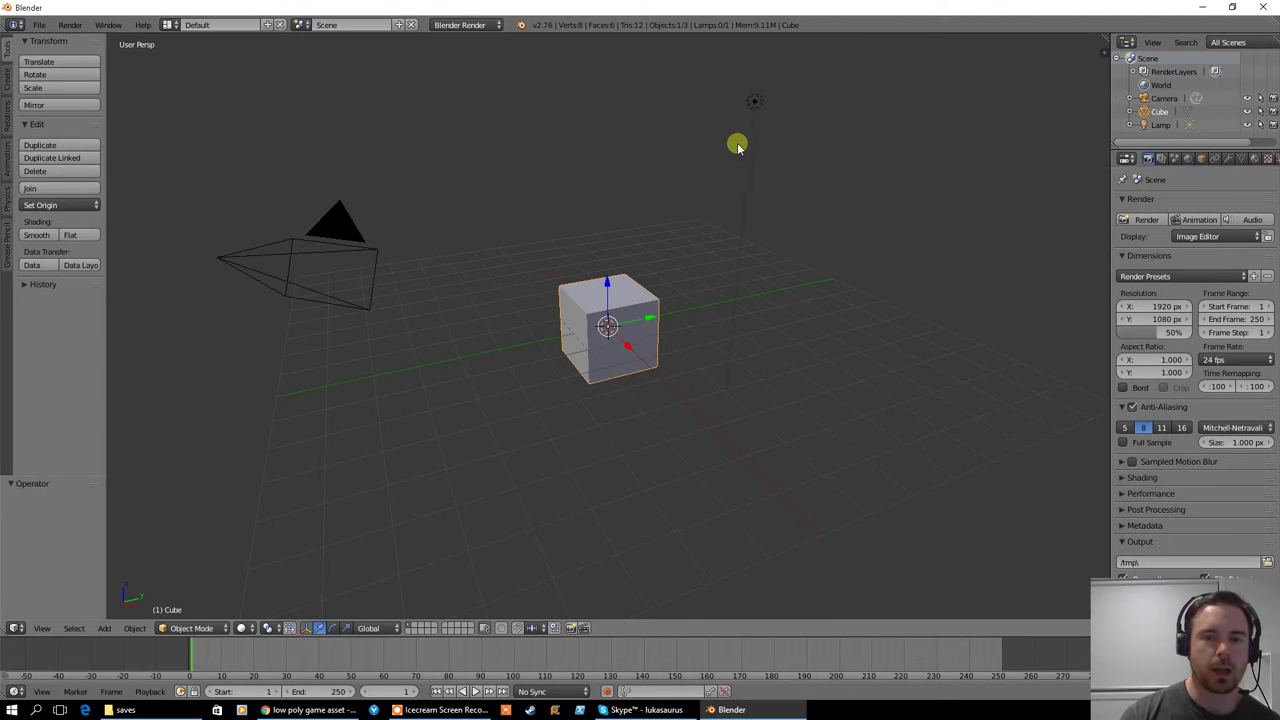
Select the default scene's camera and lamp in turn to inspect them
right_click(333, 260)
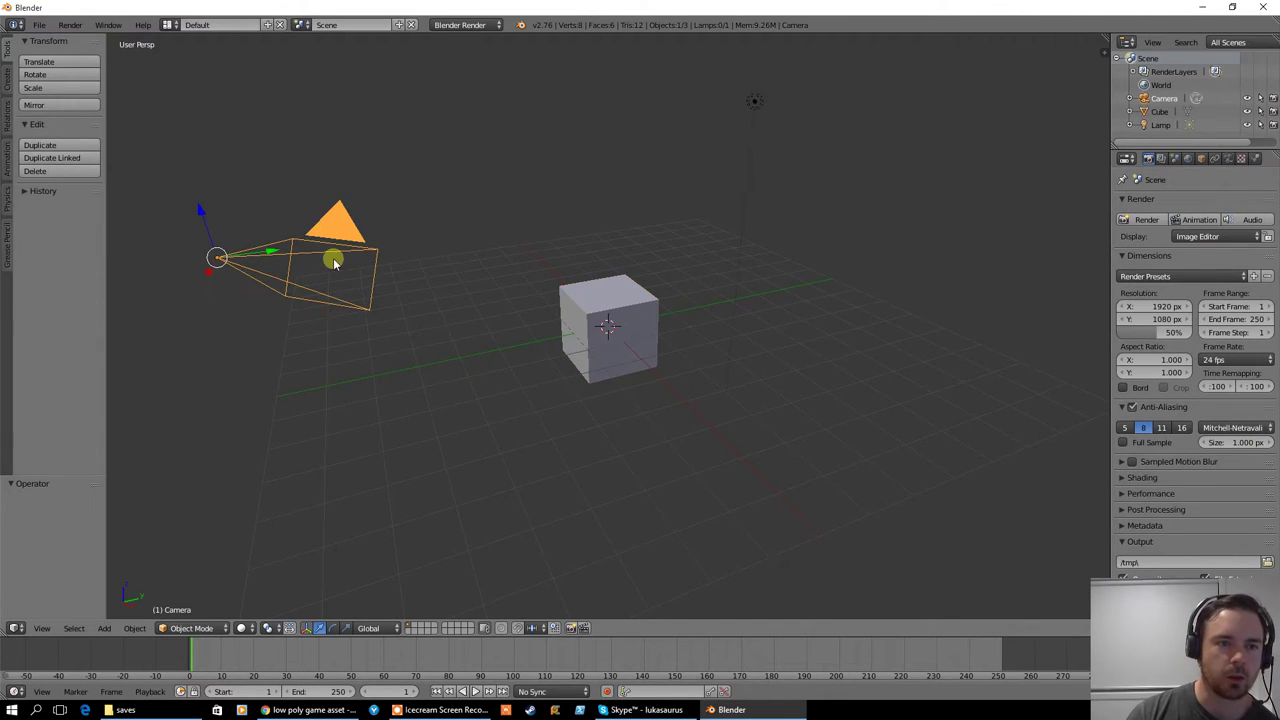
right_click(755, 102)
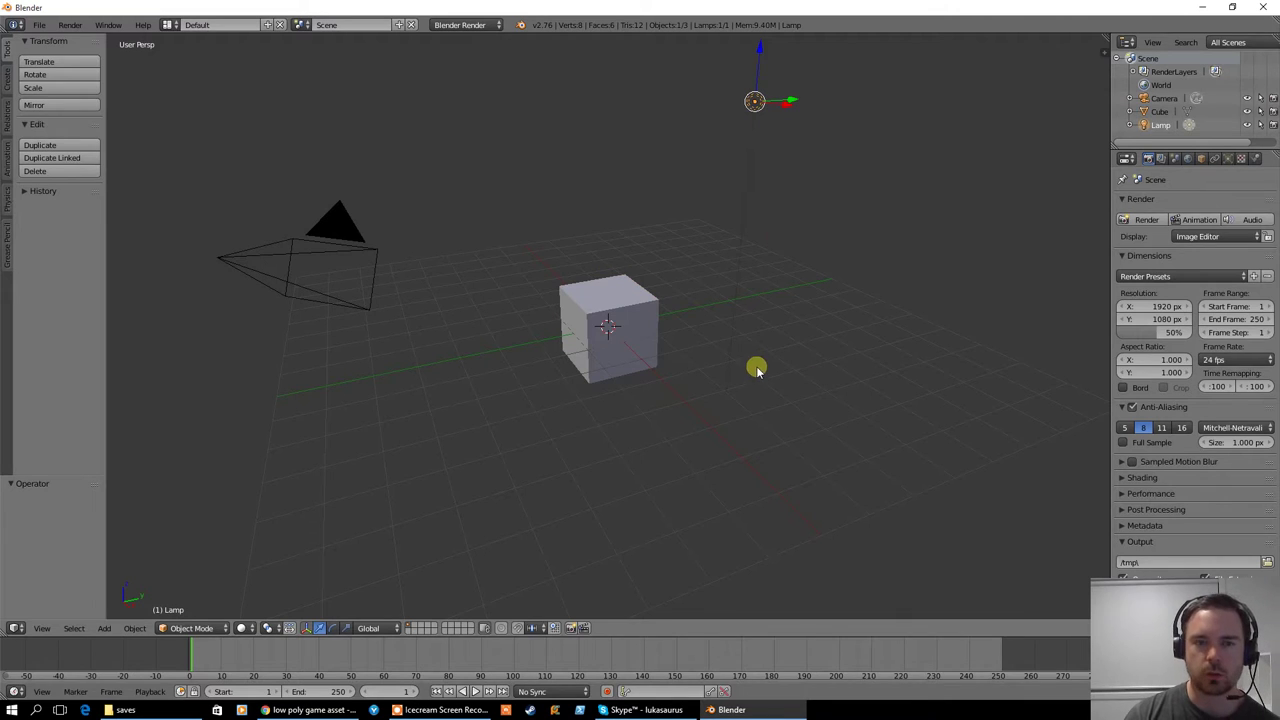
right_click(330, 213)
right_click(753, 100)
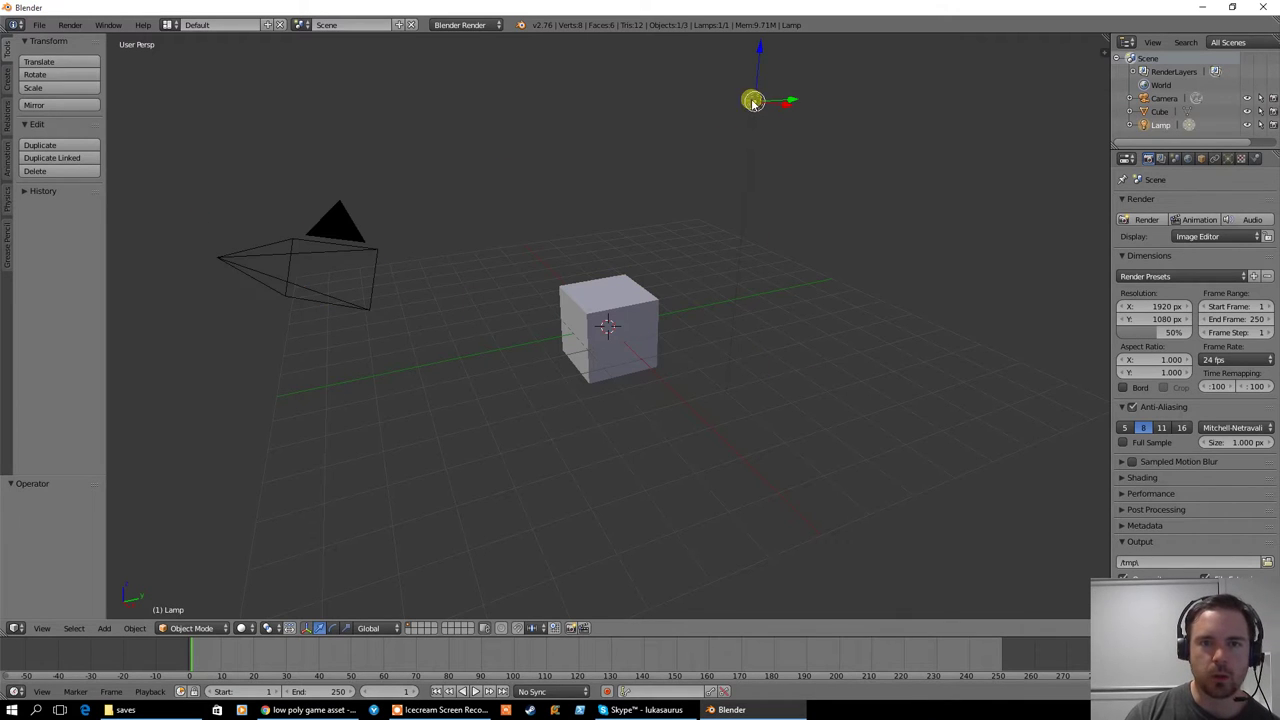
right_click(352, 225)
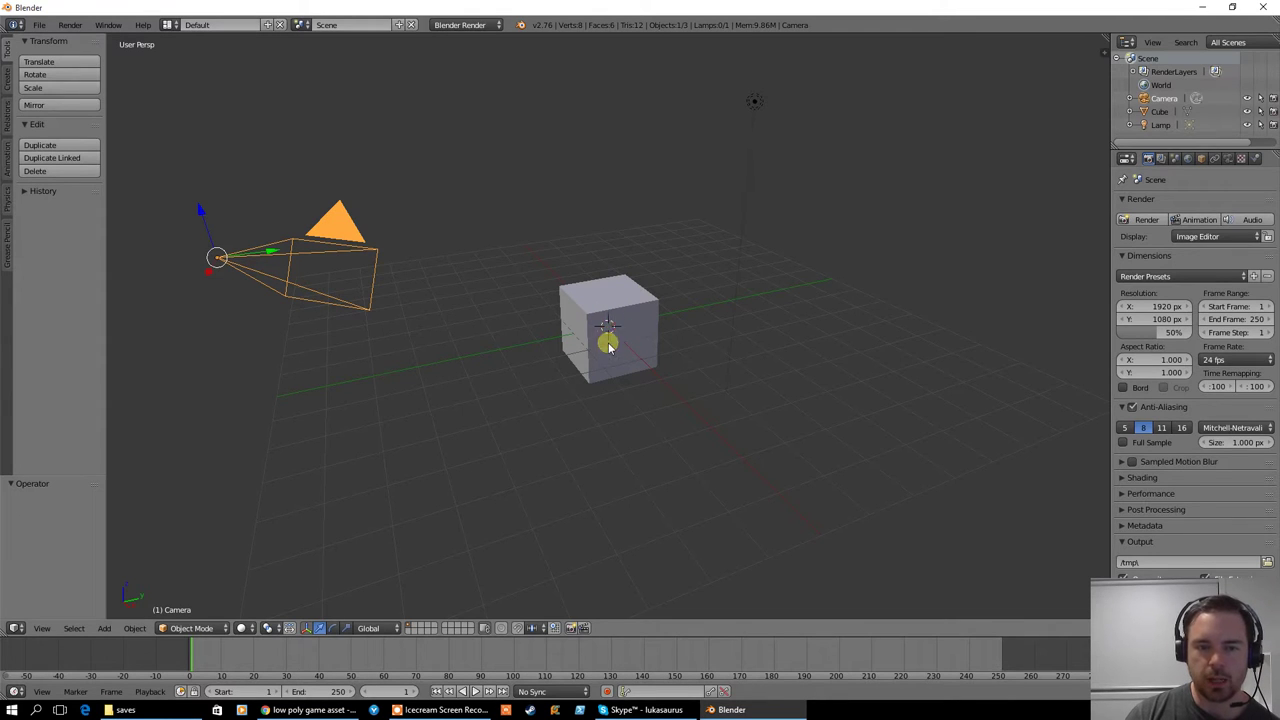
Delete the default cube and add a new cube mesh at the scene origin
right_click(579, 307)
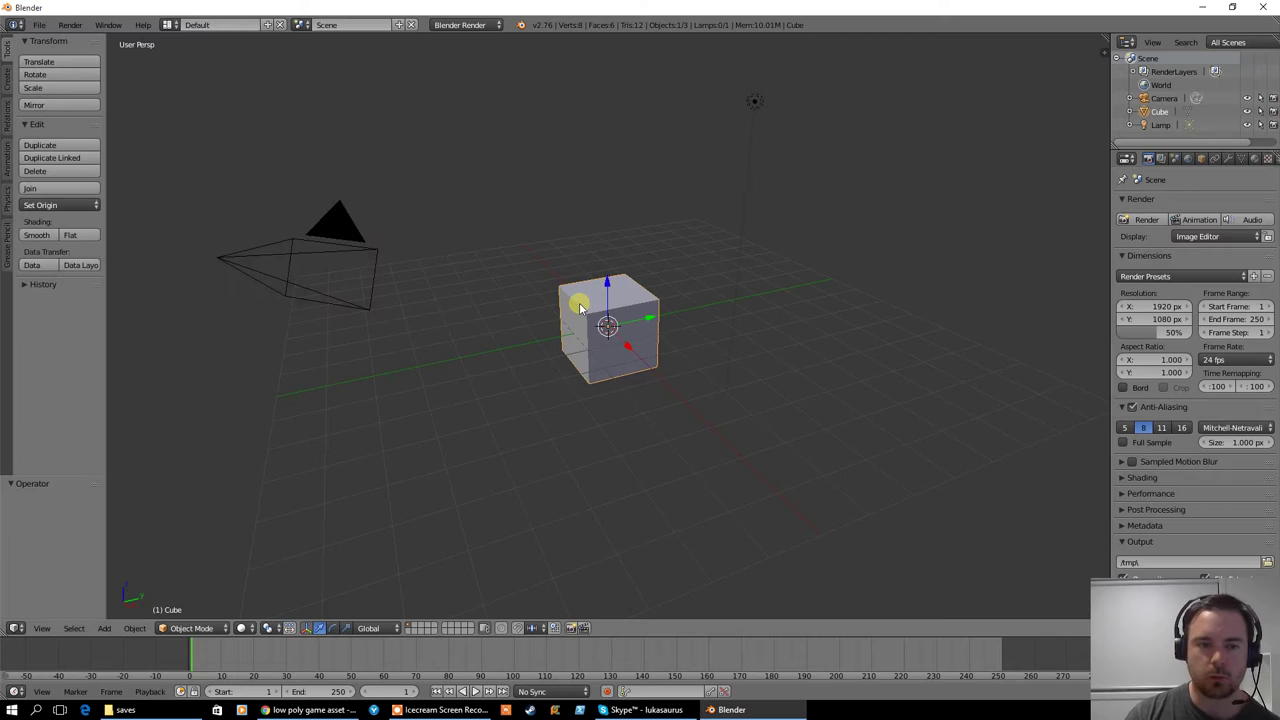
key(x)
click(578, 298)
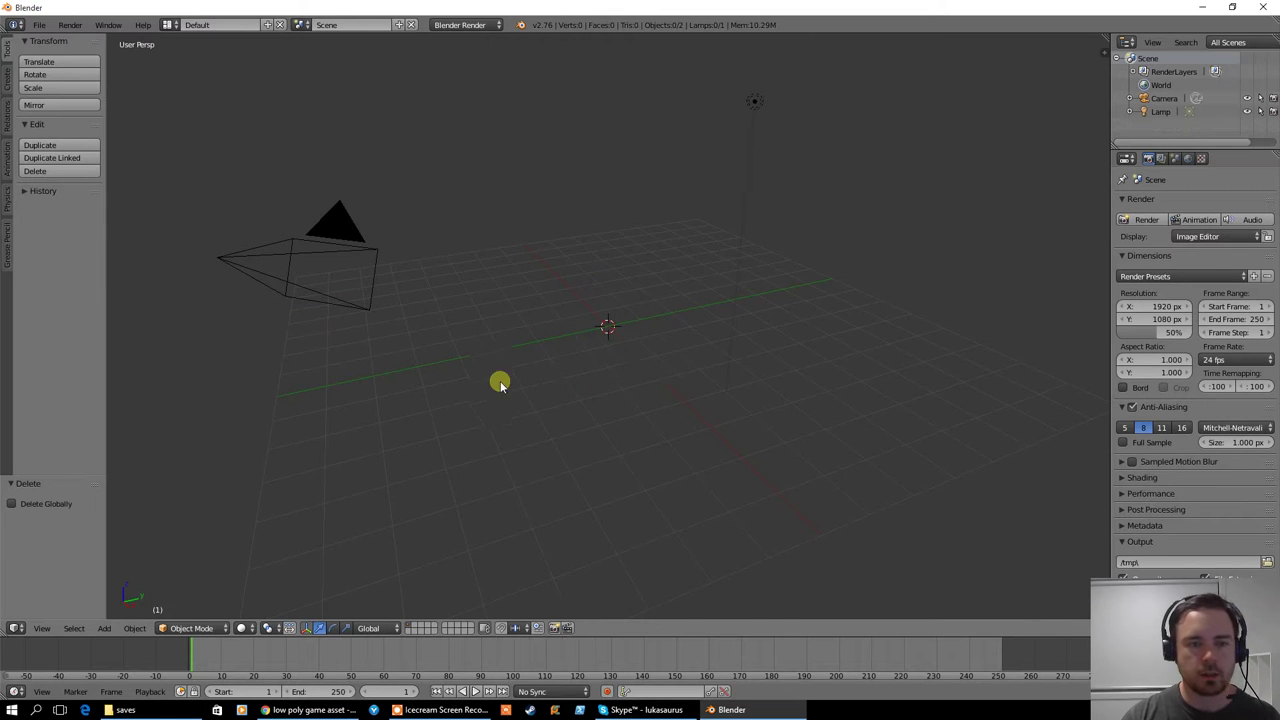
click(134, 628)
mouse_move(104, 626)
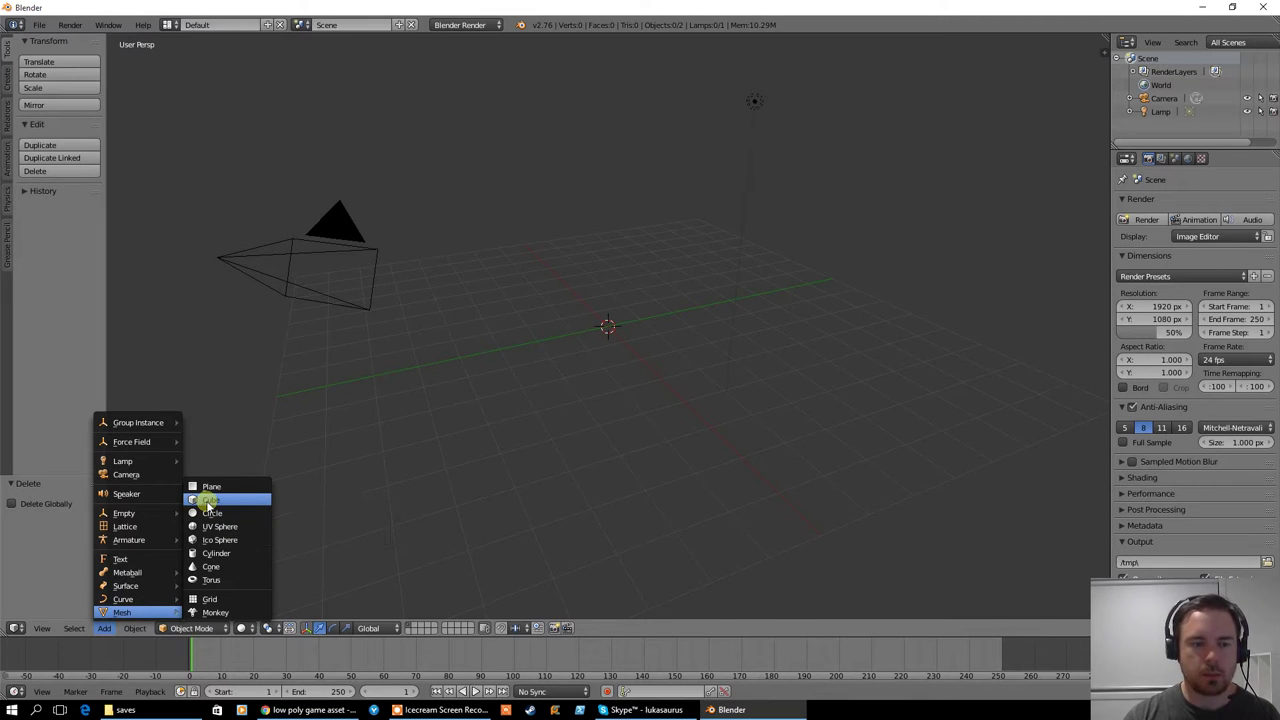
click(207, 500)
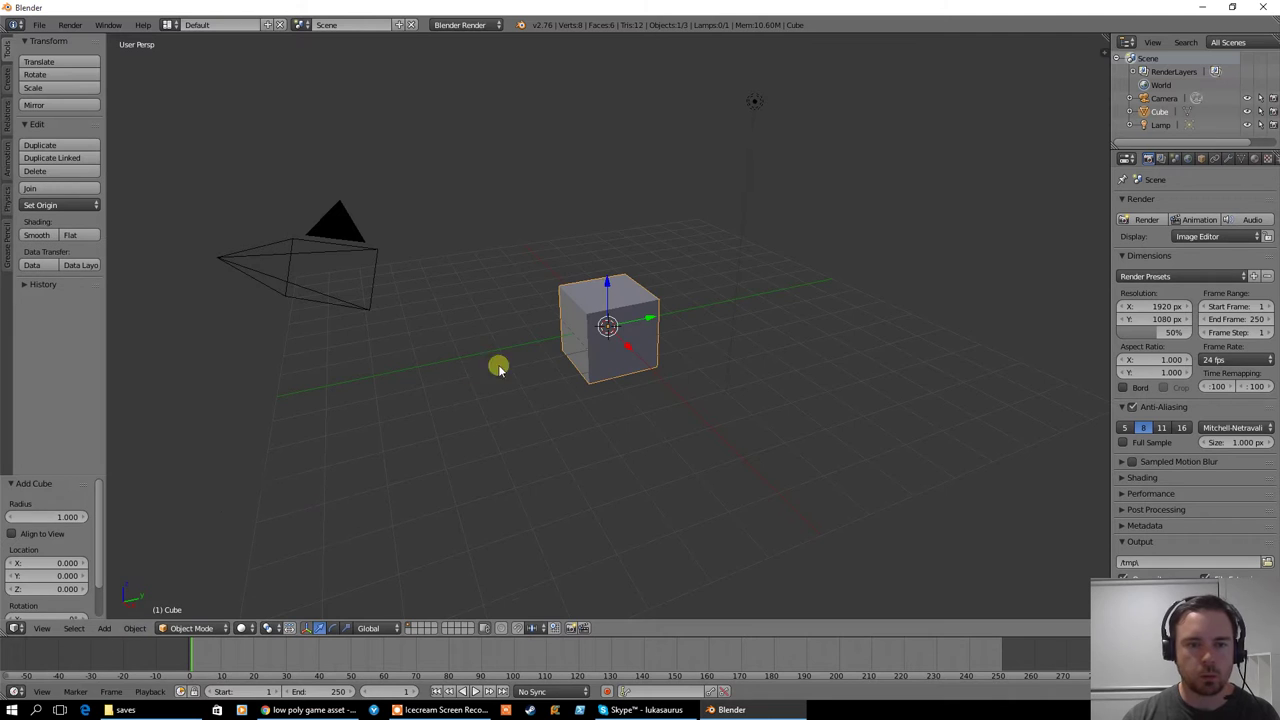
Enter Edit Mode on the cube with face selection and lower its top face along Z to a height of about -0.1
middle_drag(500, 363, 529, 357)
key(Tab)
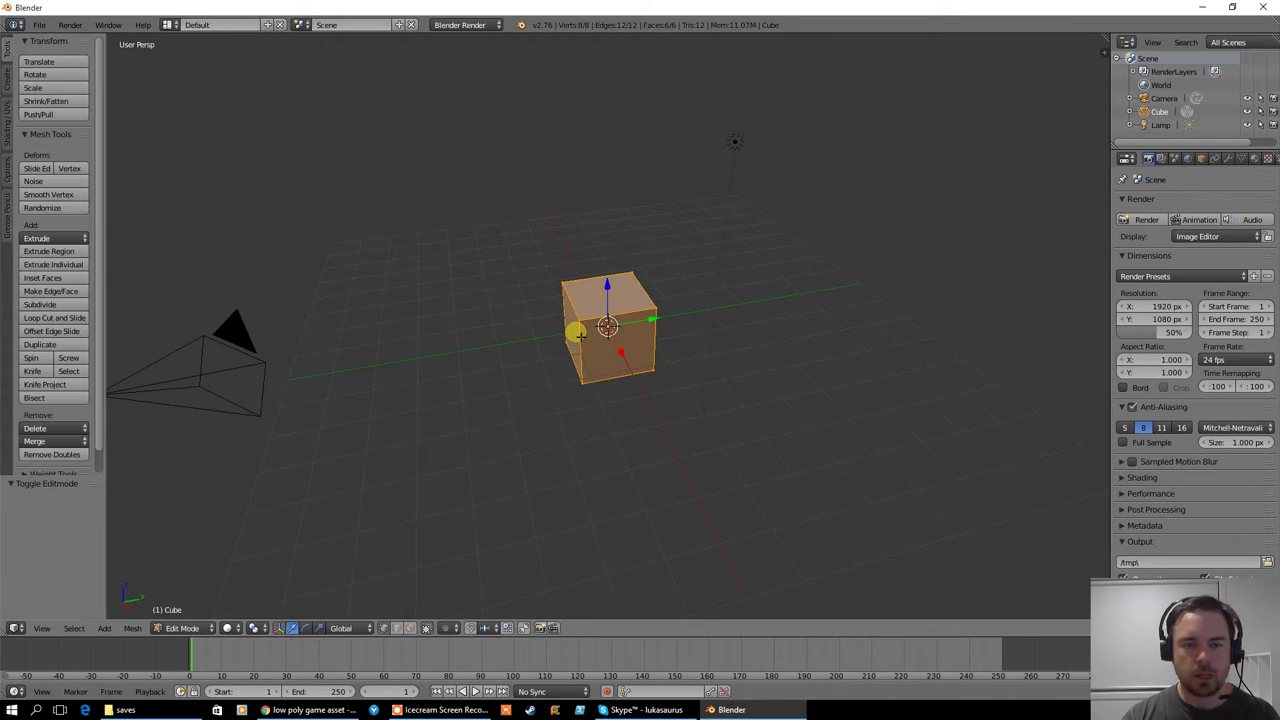
click(409, 628)
right_click(595, 299)
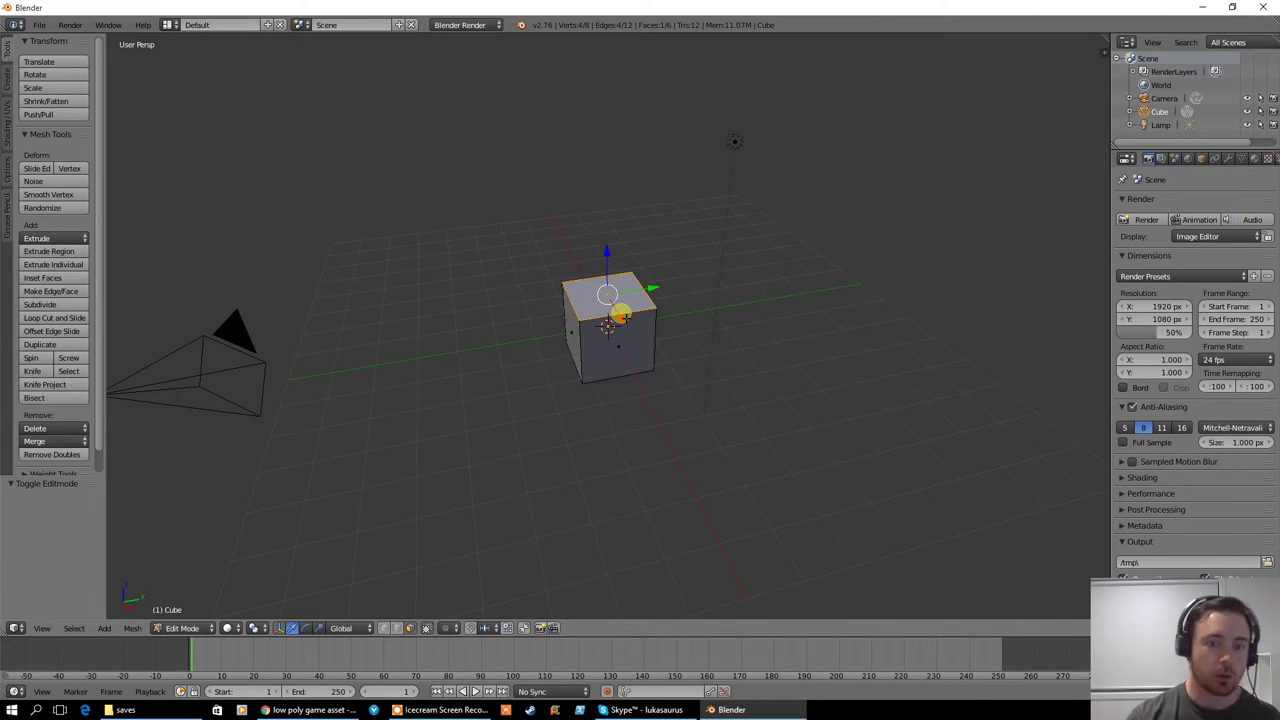
drag(607, 258, 612, 286)
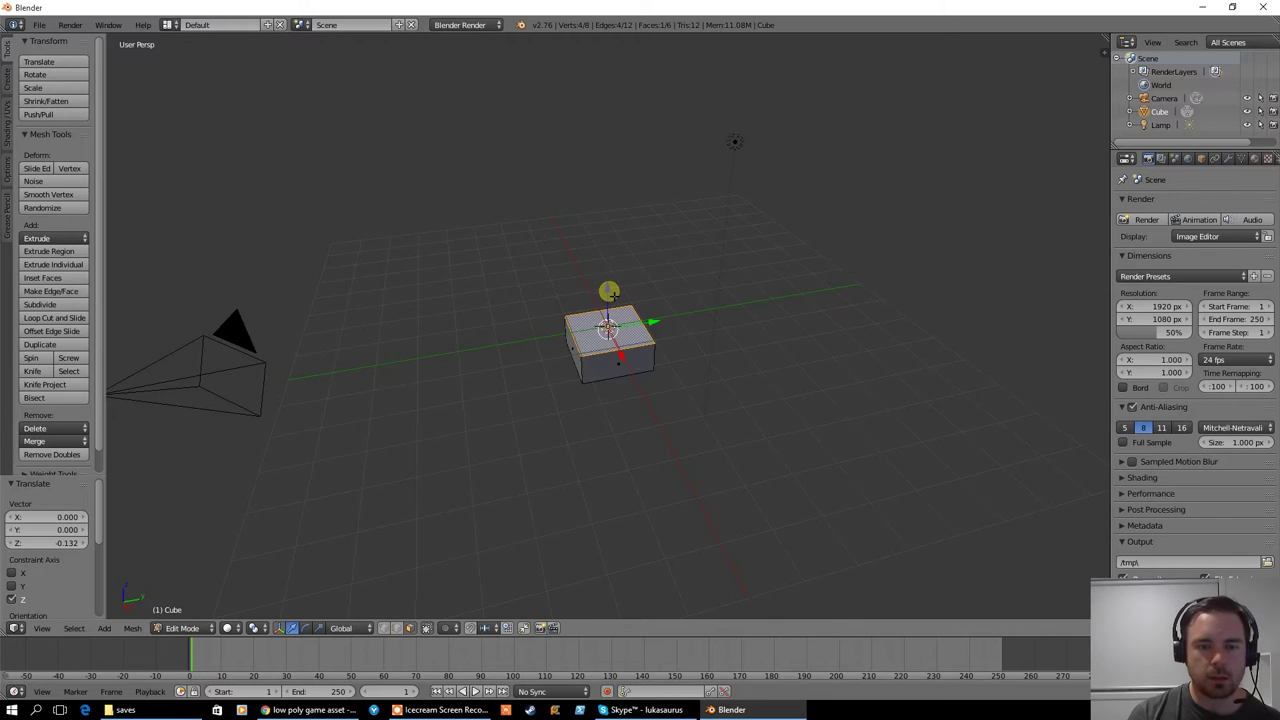
Check the Screencast Keys add-on entry in the user preferences
click(38, 24)
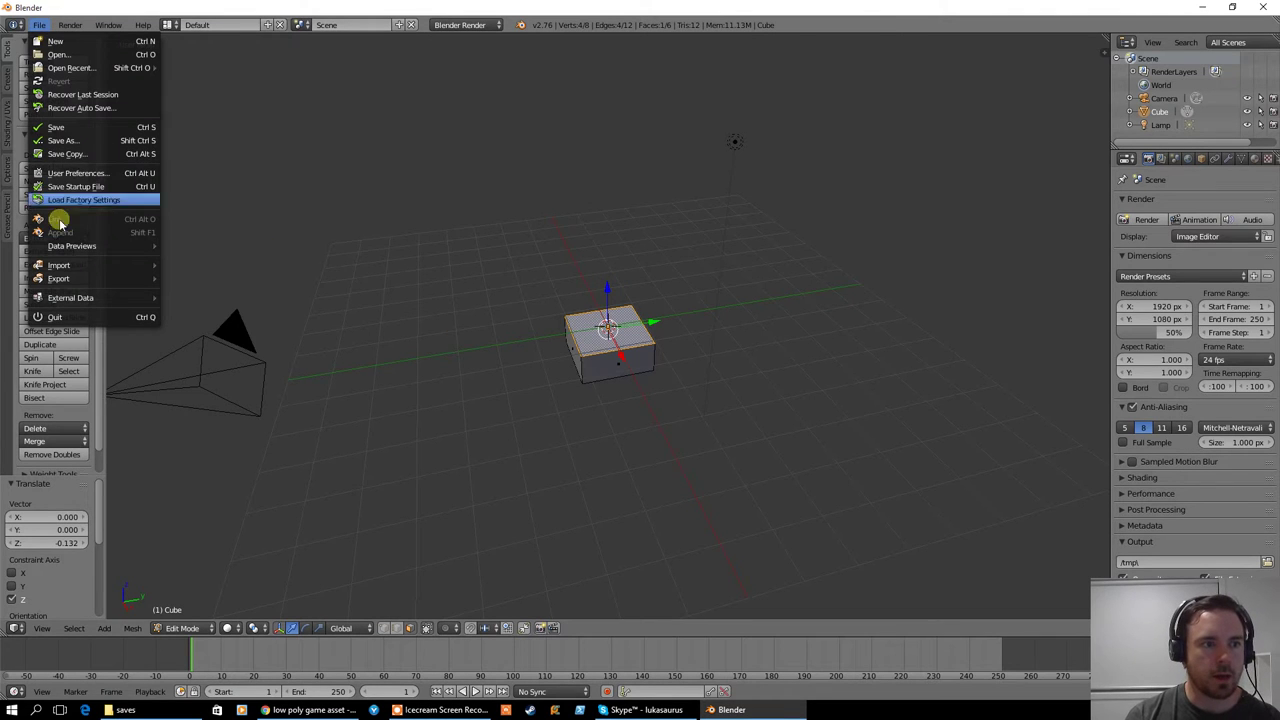
click(74, 173)
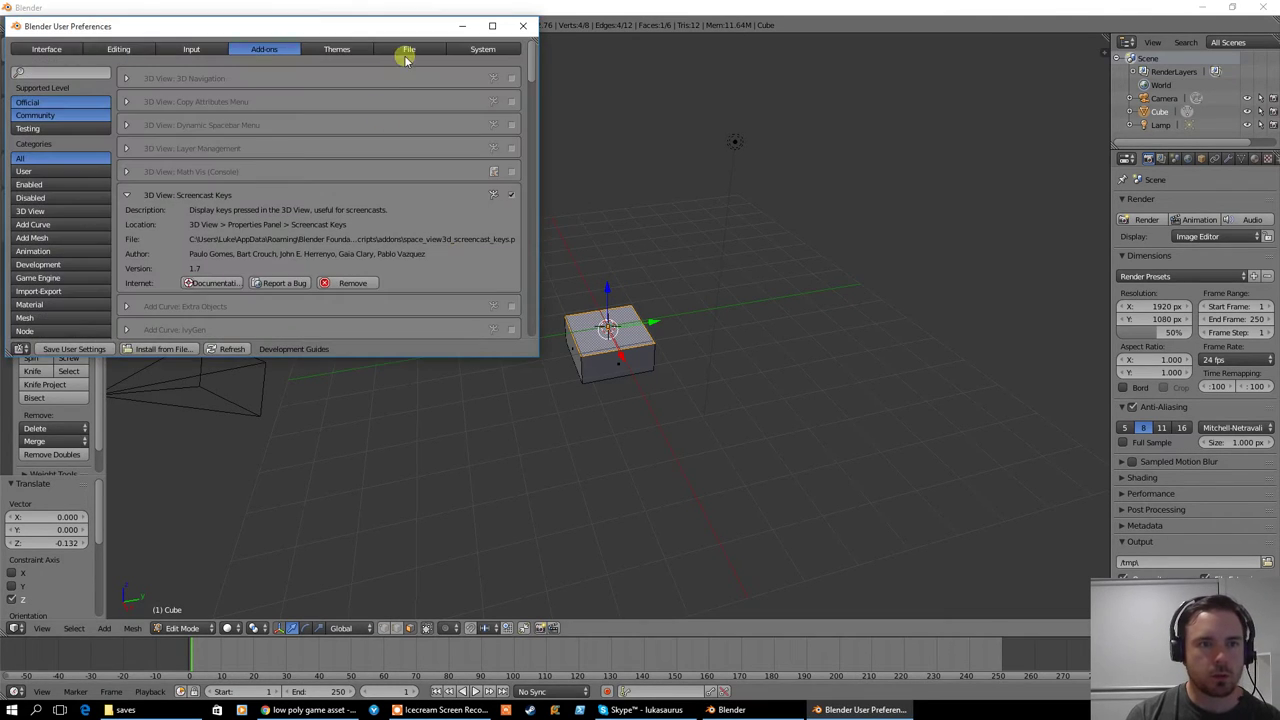
click(57, 75)
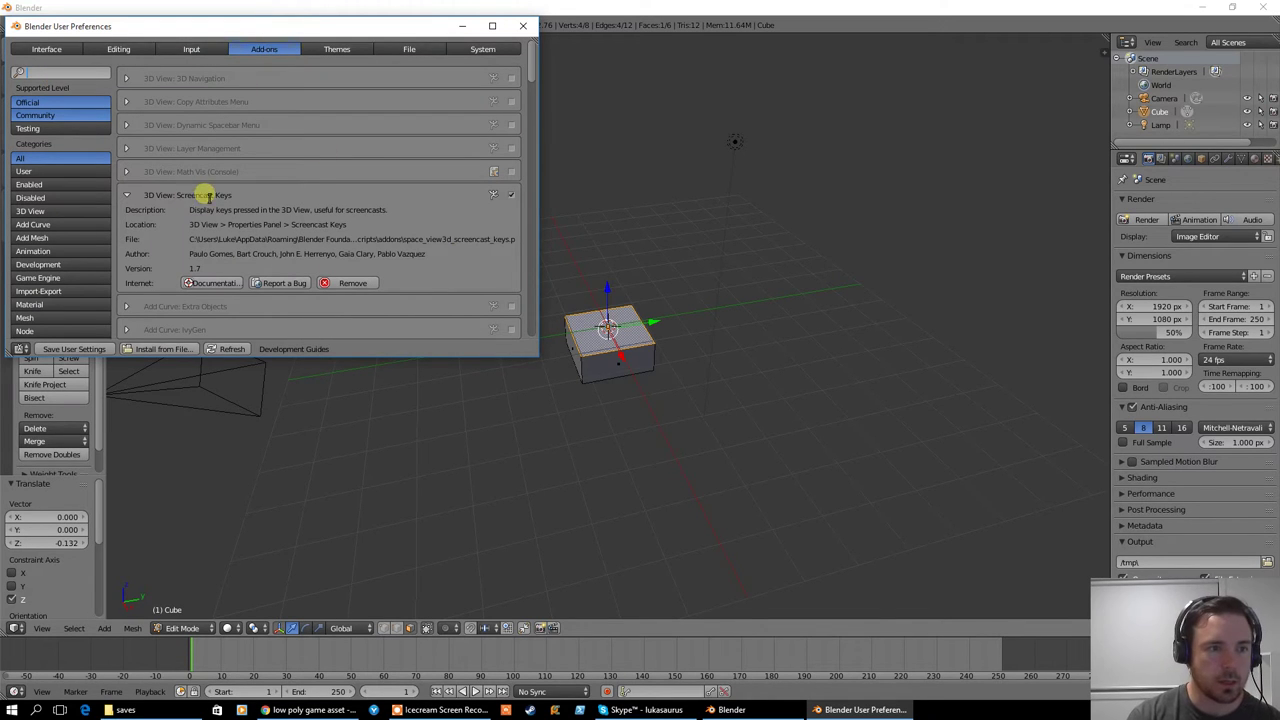
click(522, 25)
Start the Screencast Keys display in the 3D view
key(n)
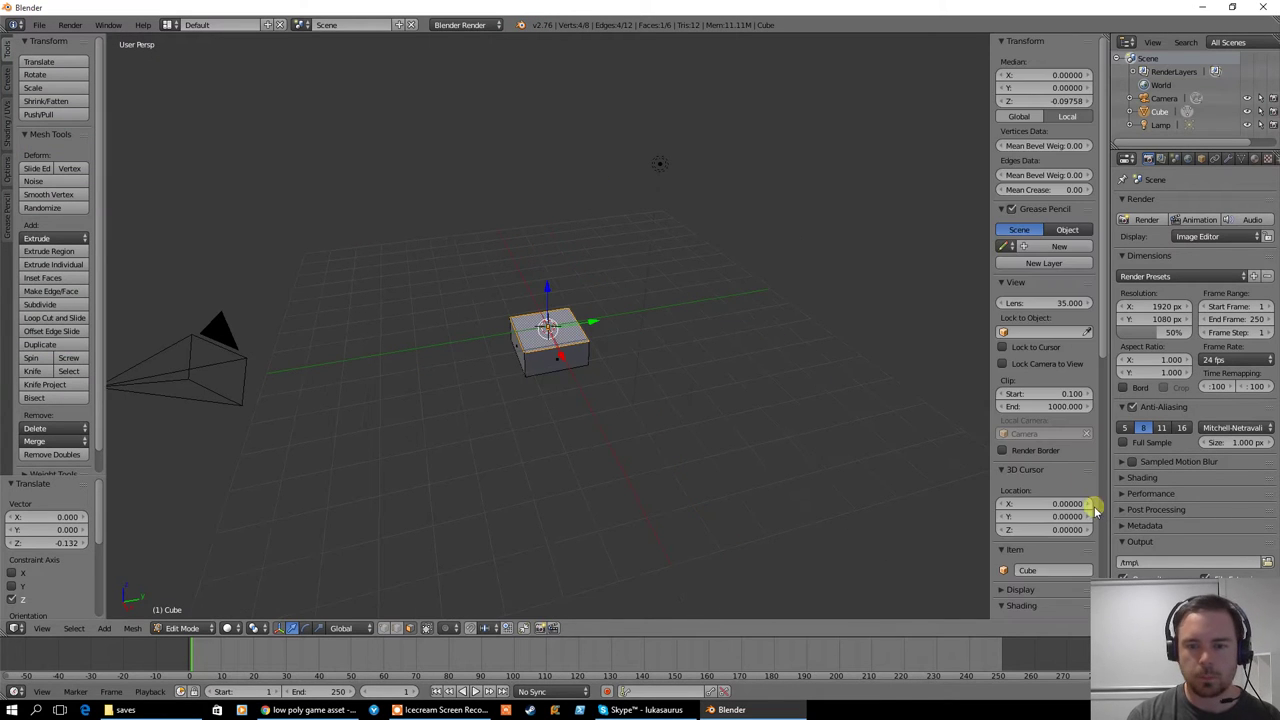
scroll(1086, 500, down, 10)
click(1023, 603)
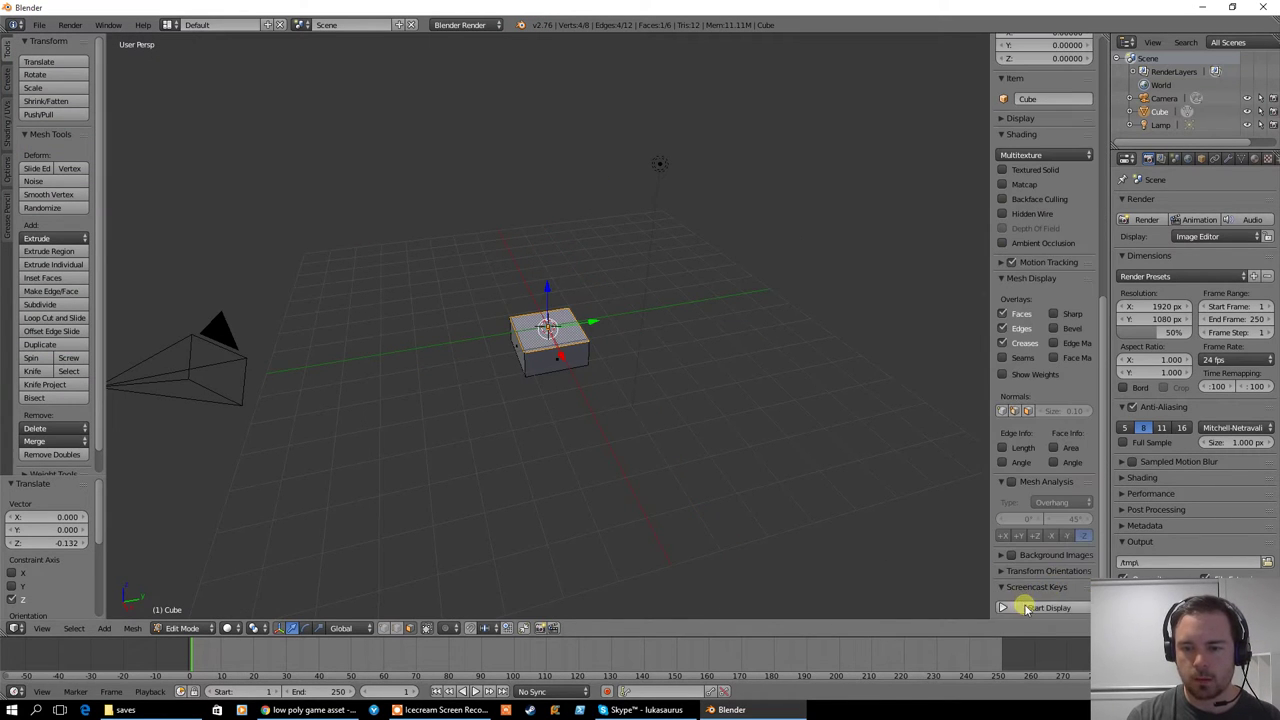
key(n)
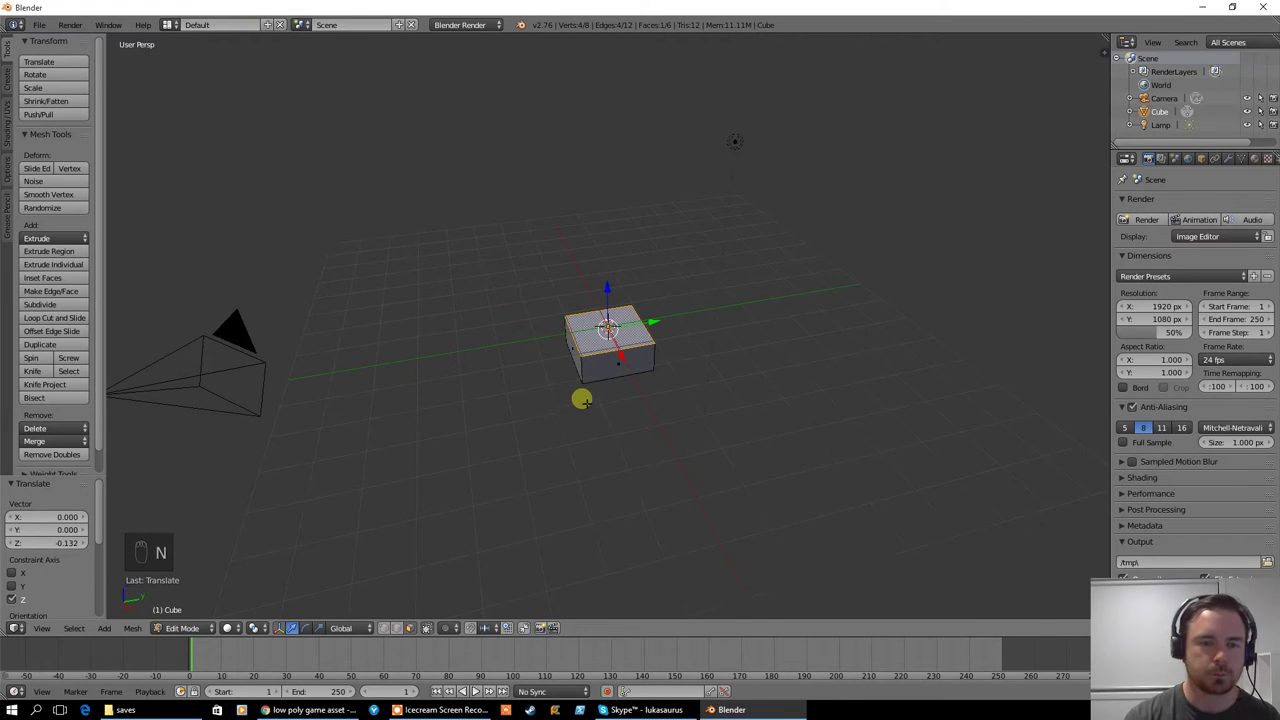
Lower the cube's top face by about another 0.31 along Z and scale the whole mesh up by about 1.5
drag(608, 288, 608, 298)
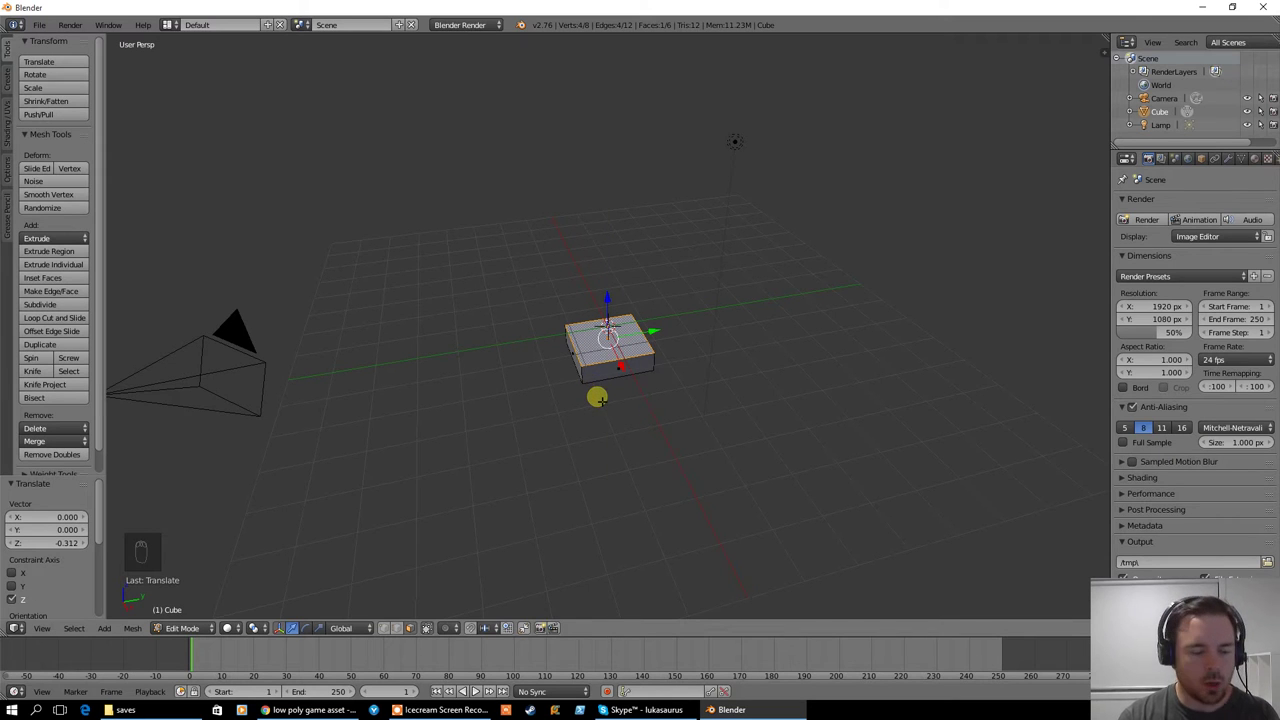
key(a)
key(a)
key(a)
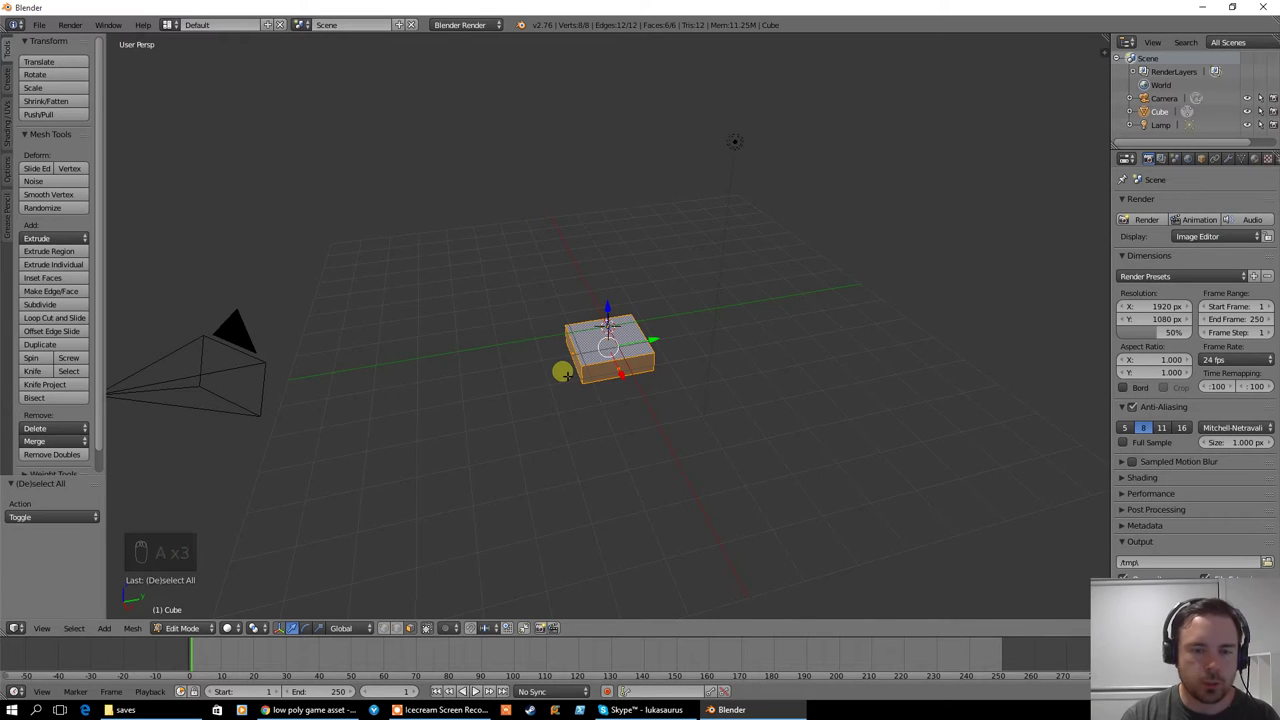
key(a)
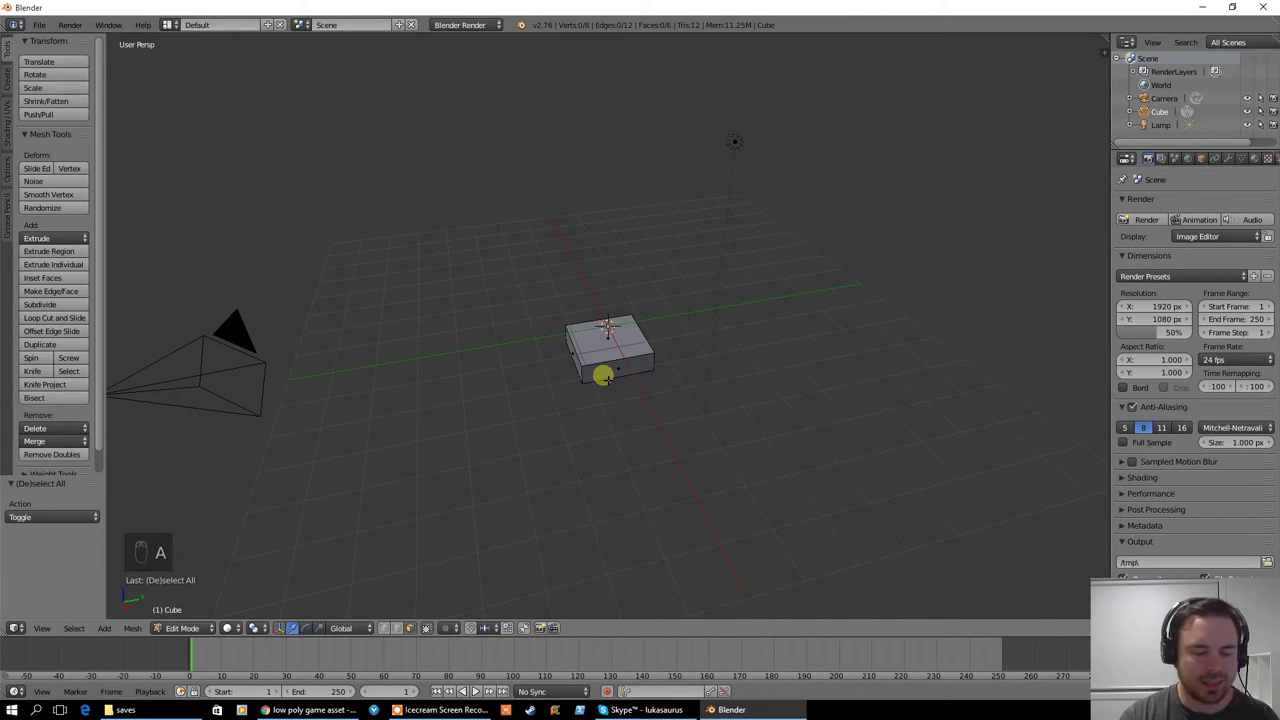
key(a)
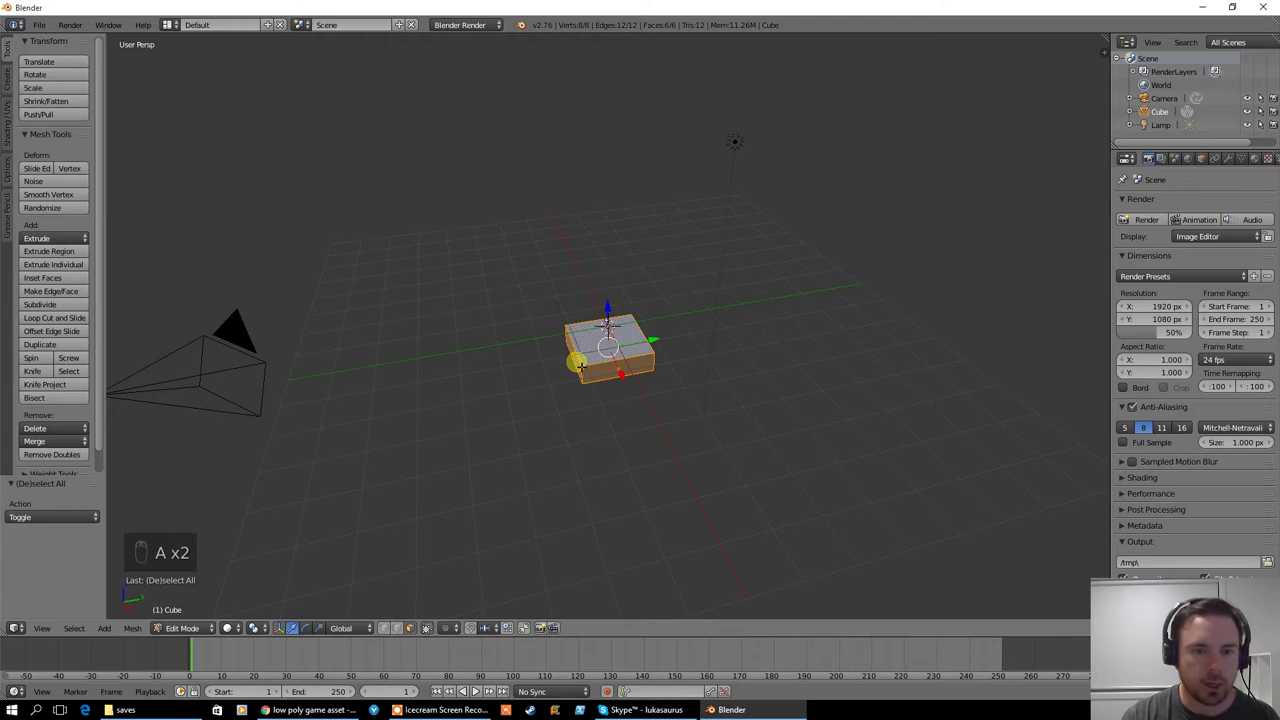
key(s)
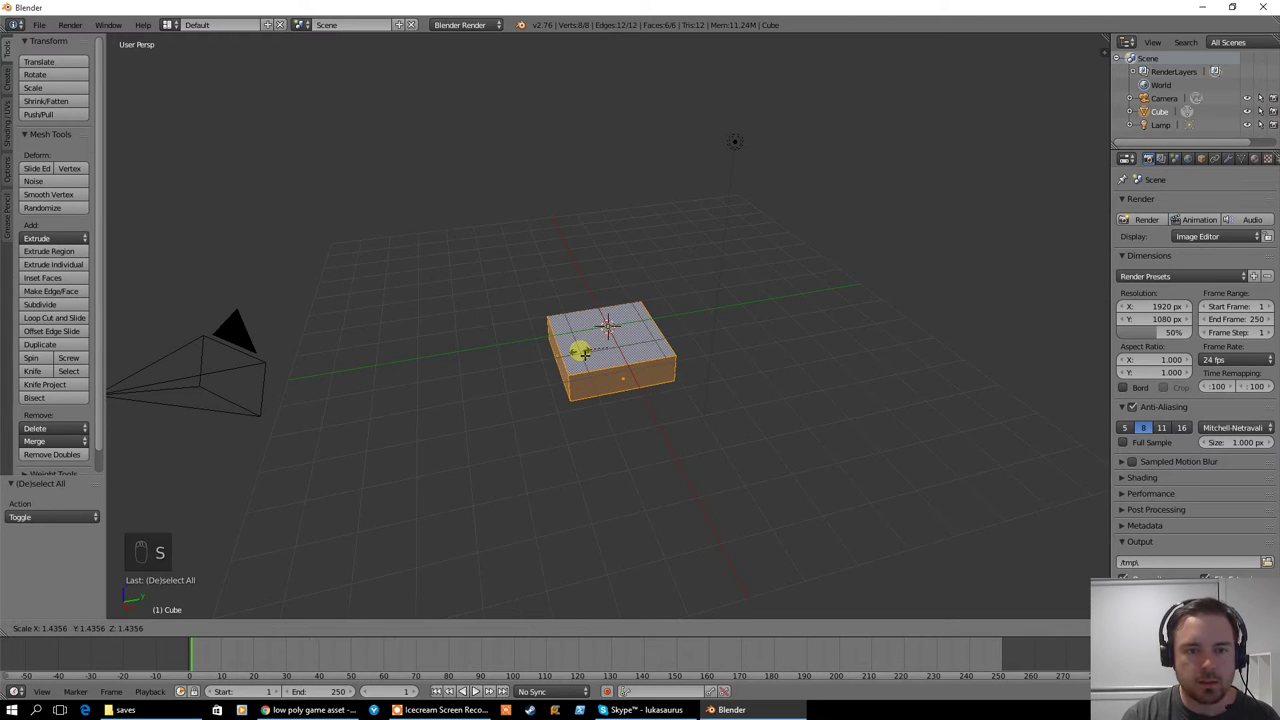
click(582, 353)
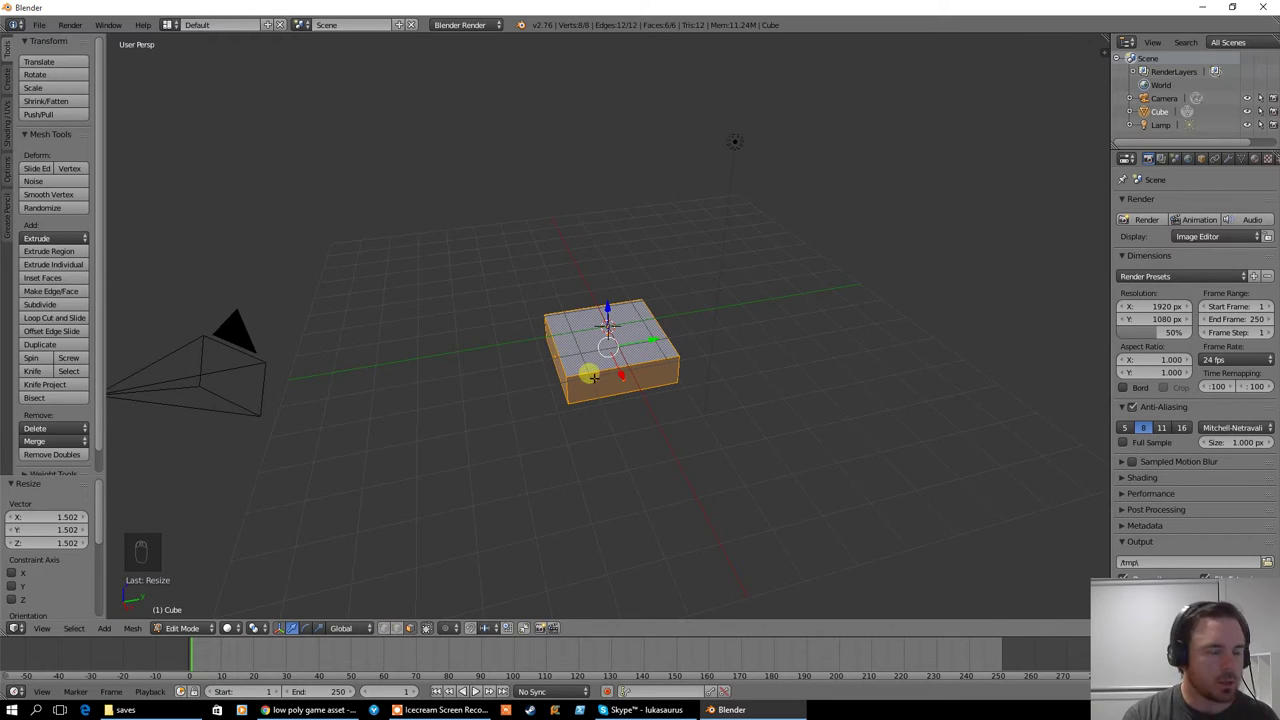
Select the block's top face and lower it along Z by about 0.25
right_click(595, 320)
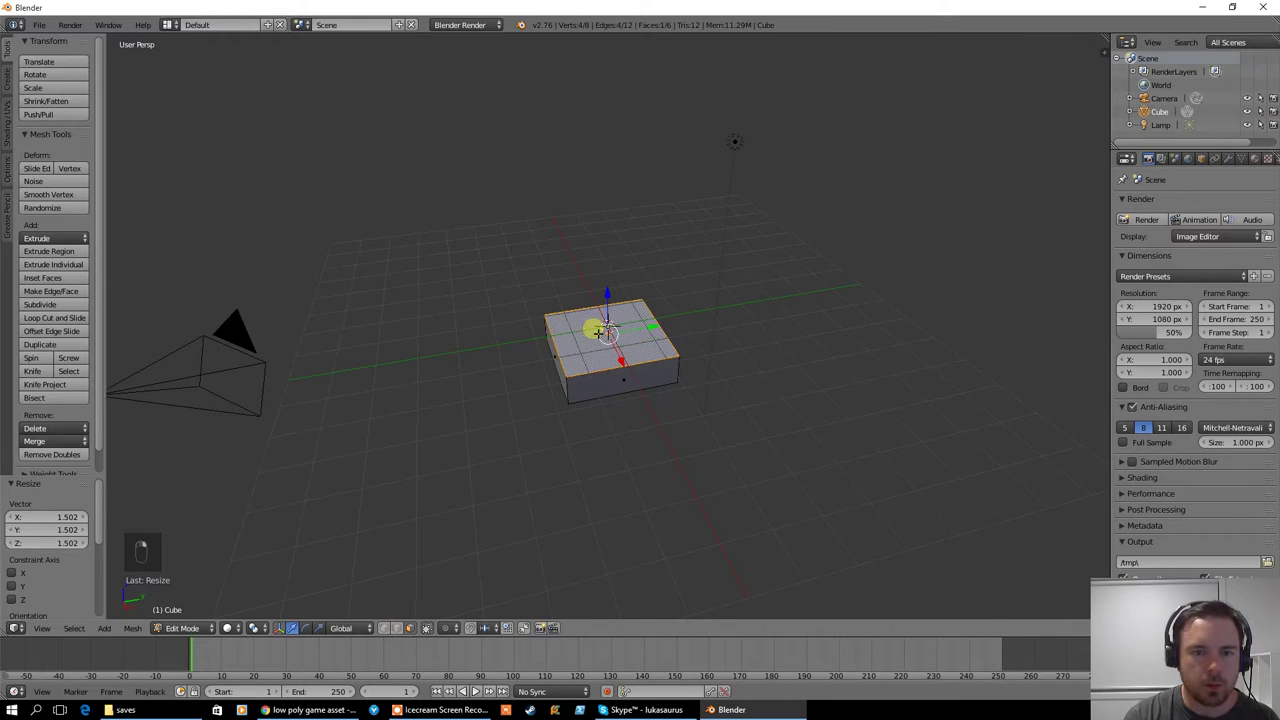
drag(609, 297, 606, 310)
middle_drag(606, 310, 594, 403)
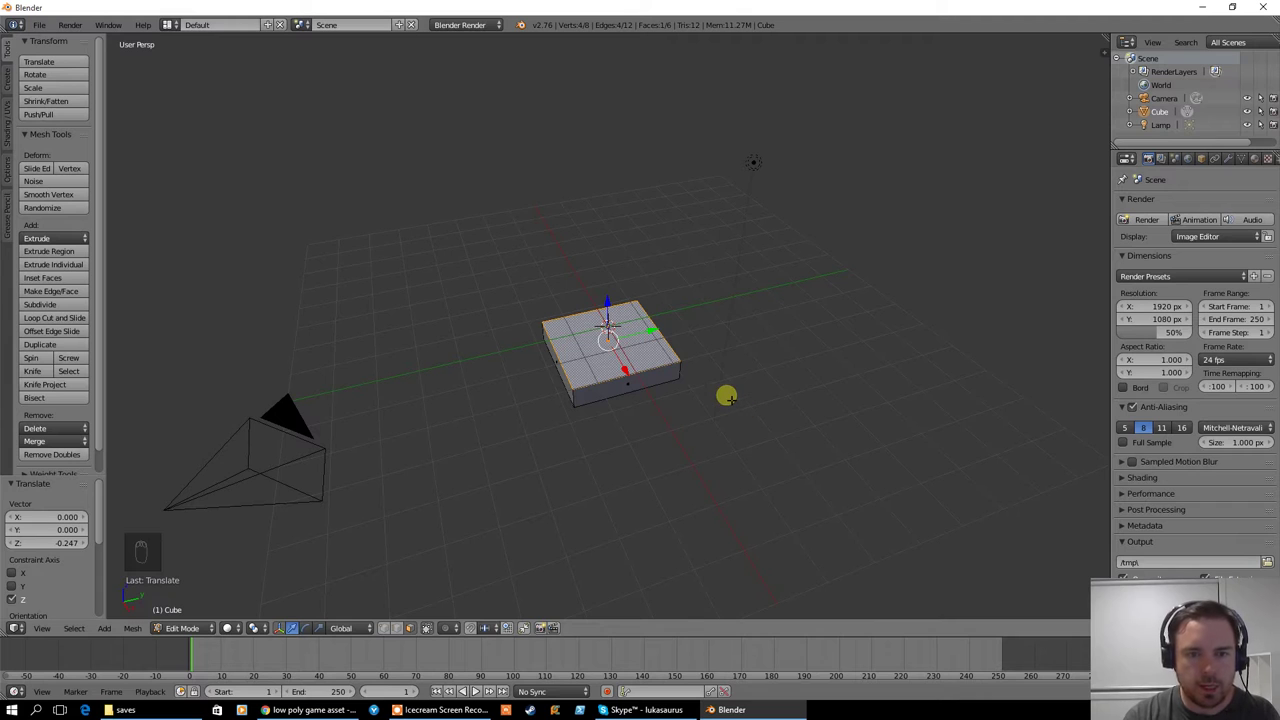
Inset the top face with a thickness of about 0.25 and extrude the inner face upward by about 0.29
key(i)
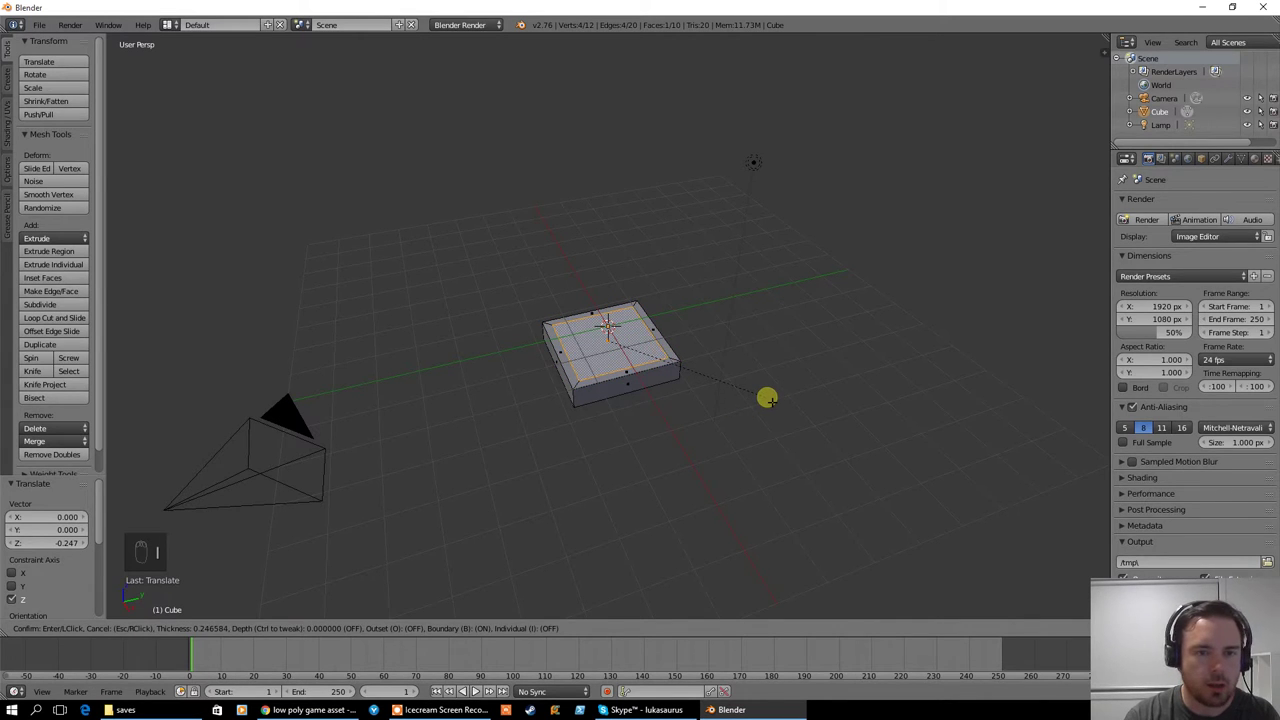
click(767, 398)
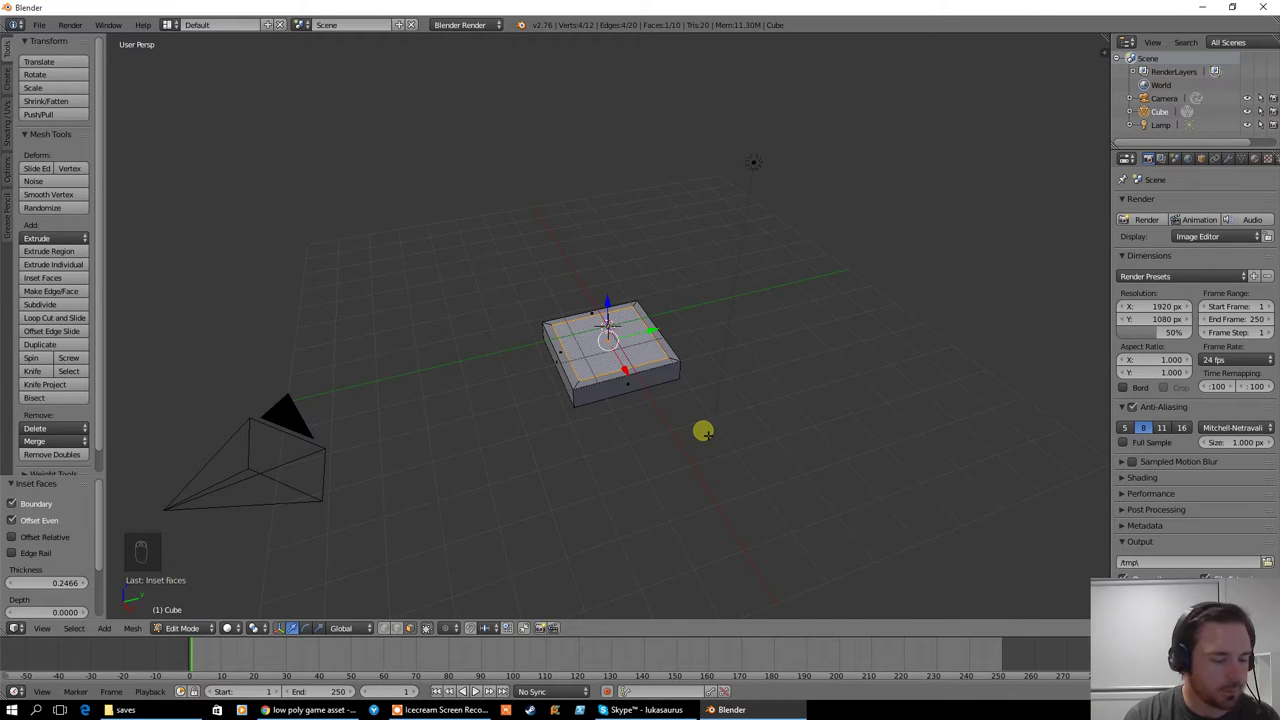
key(e)
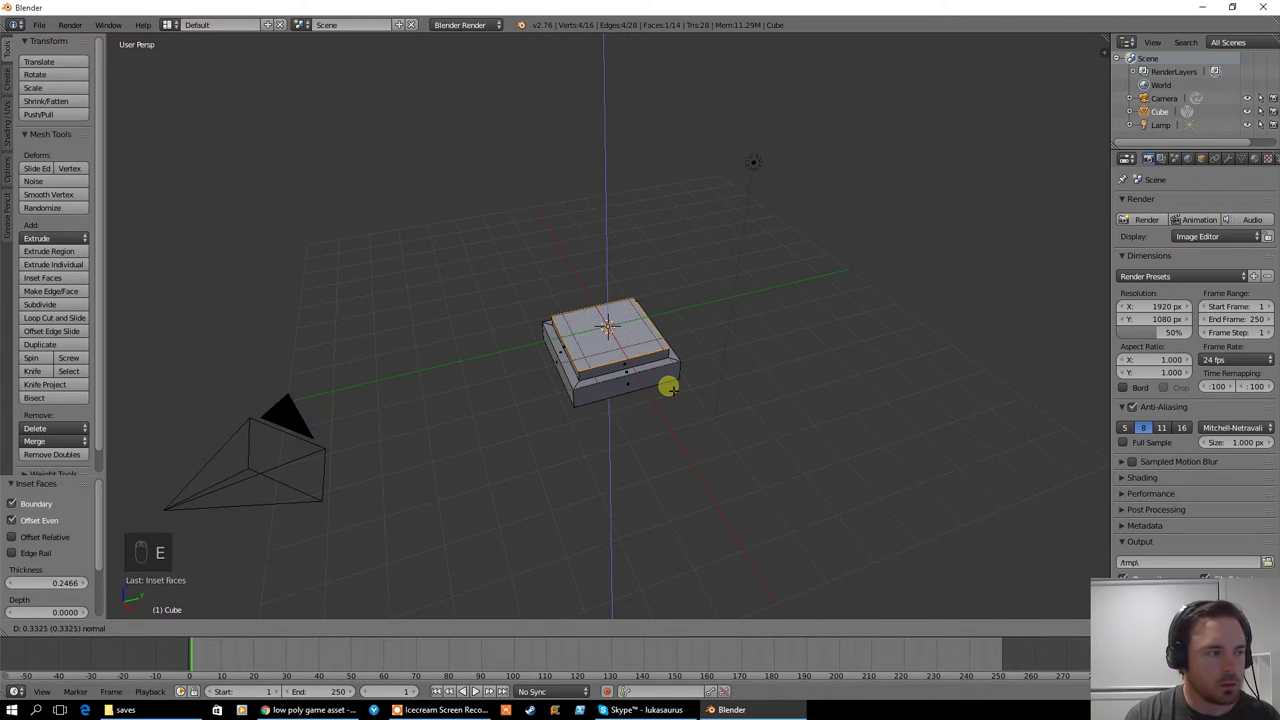
click(668, 388)
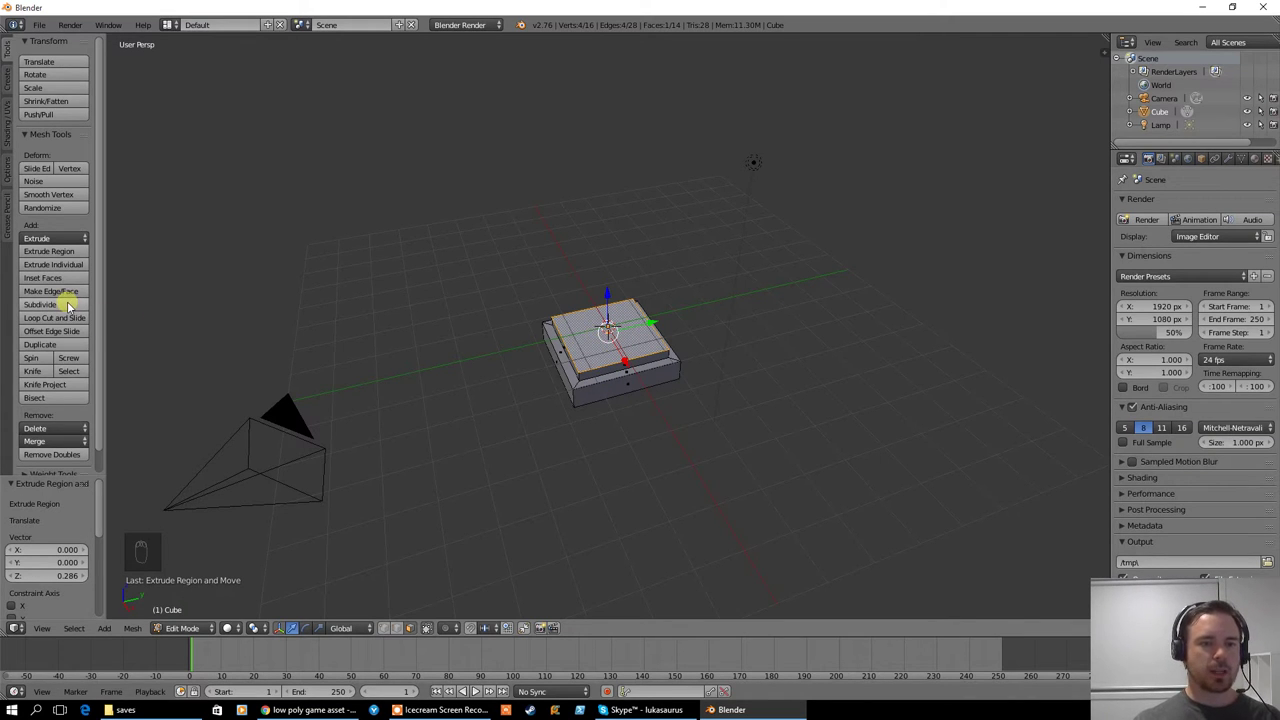
scroll(531, 318, up, 3)
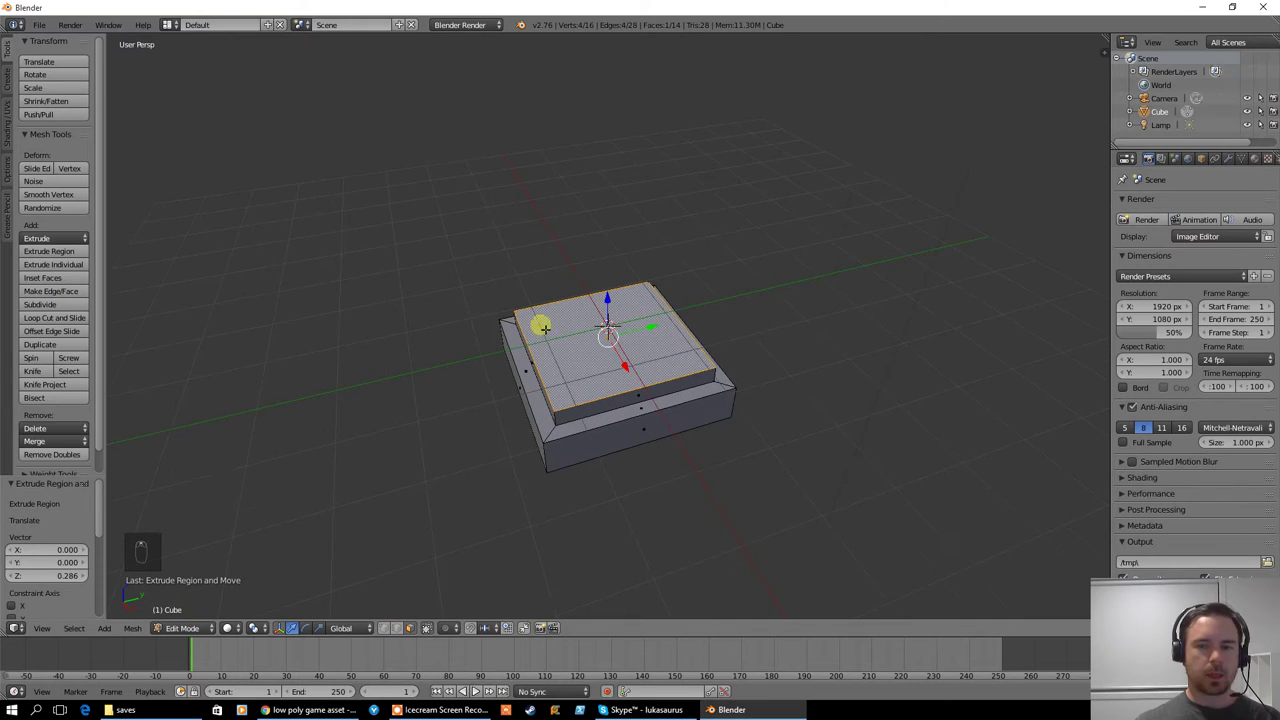
key(n)
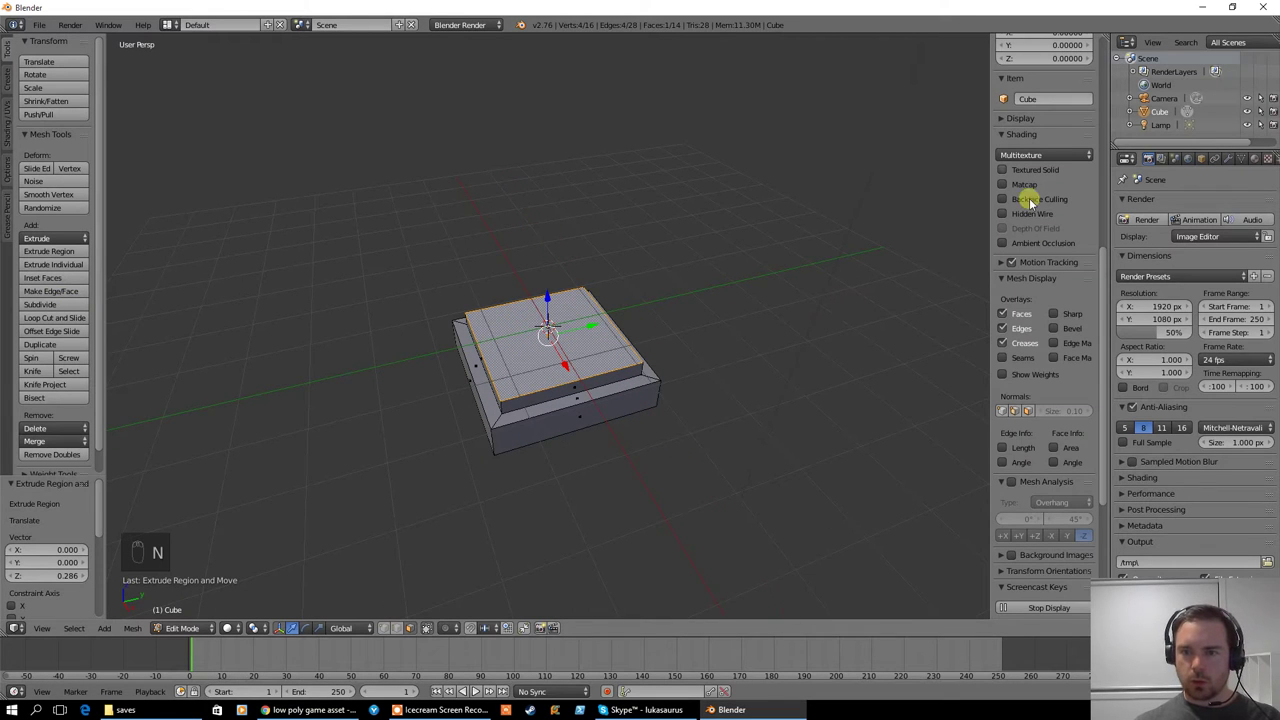
scroll(1027, 437, down, 5)
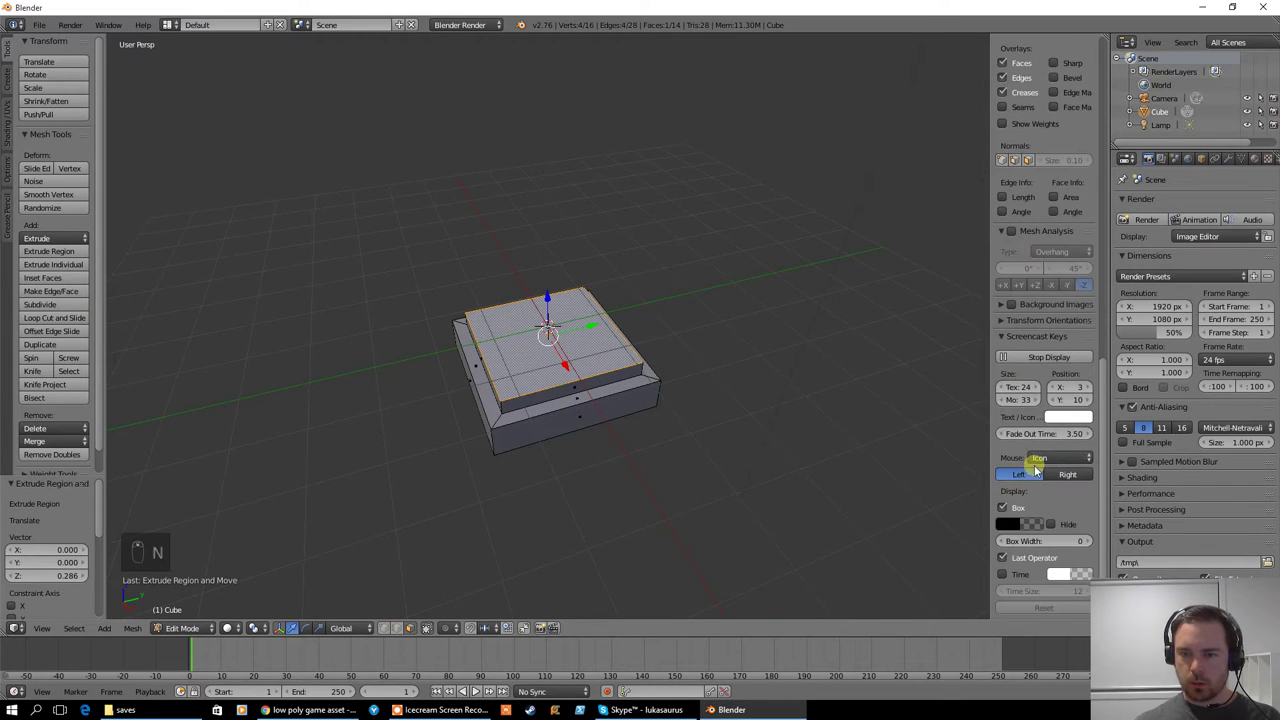
scroll(1035, 470, up, 11)
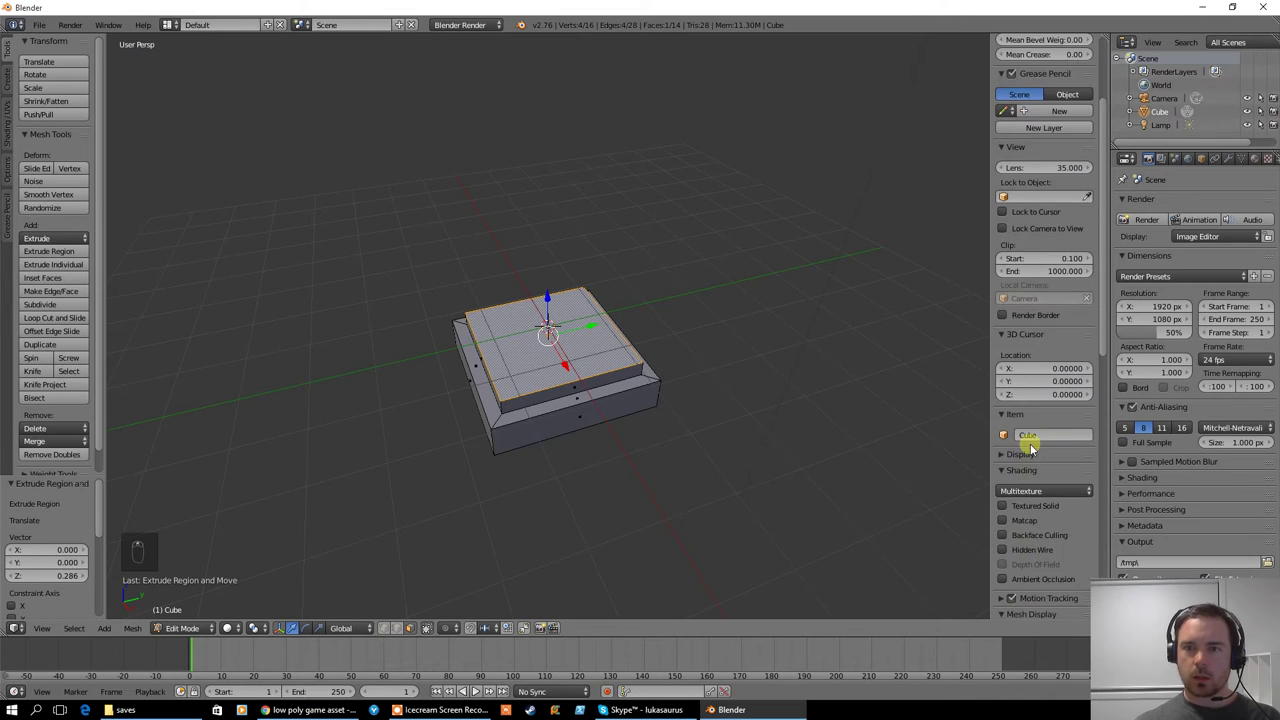
scroll(1025, 445, up, 2)
key(n)
Select the whole mesh and raise it along Z by about 1.09, plus a small adjustment of about 0.05
key(a)
key(a)
key(a)
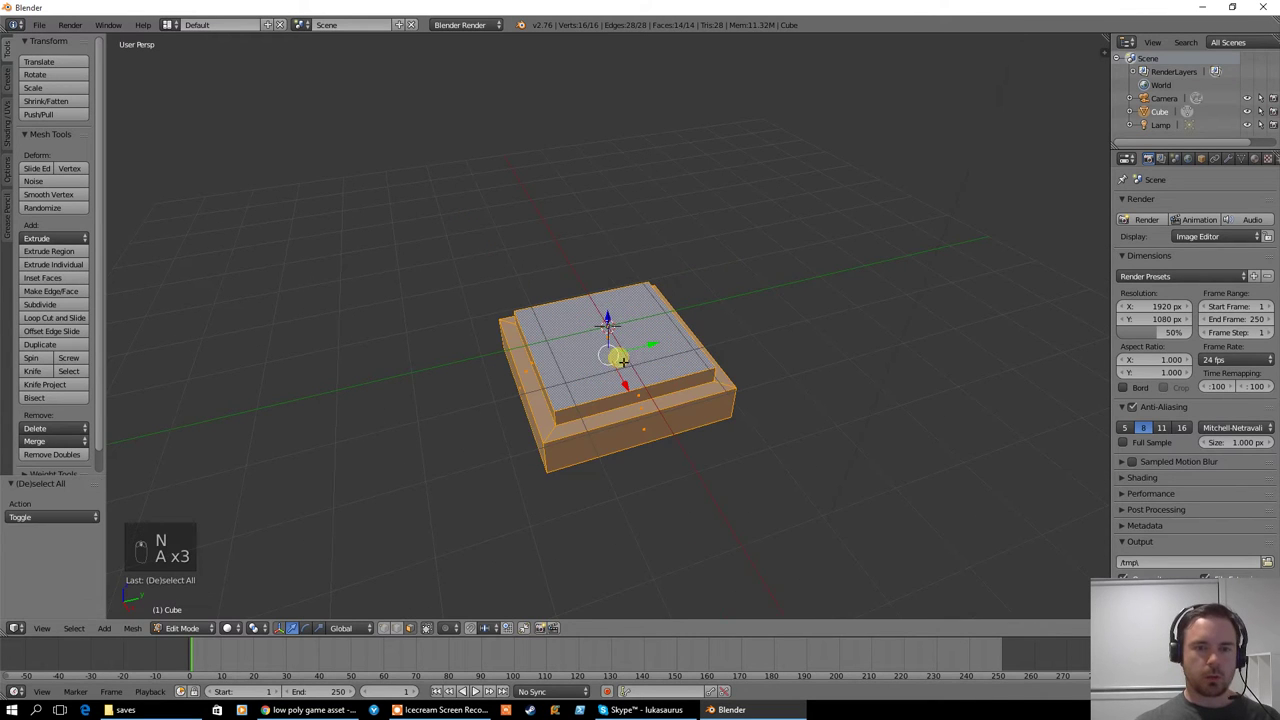
key(g)
key(z)
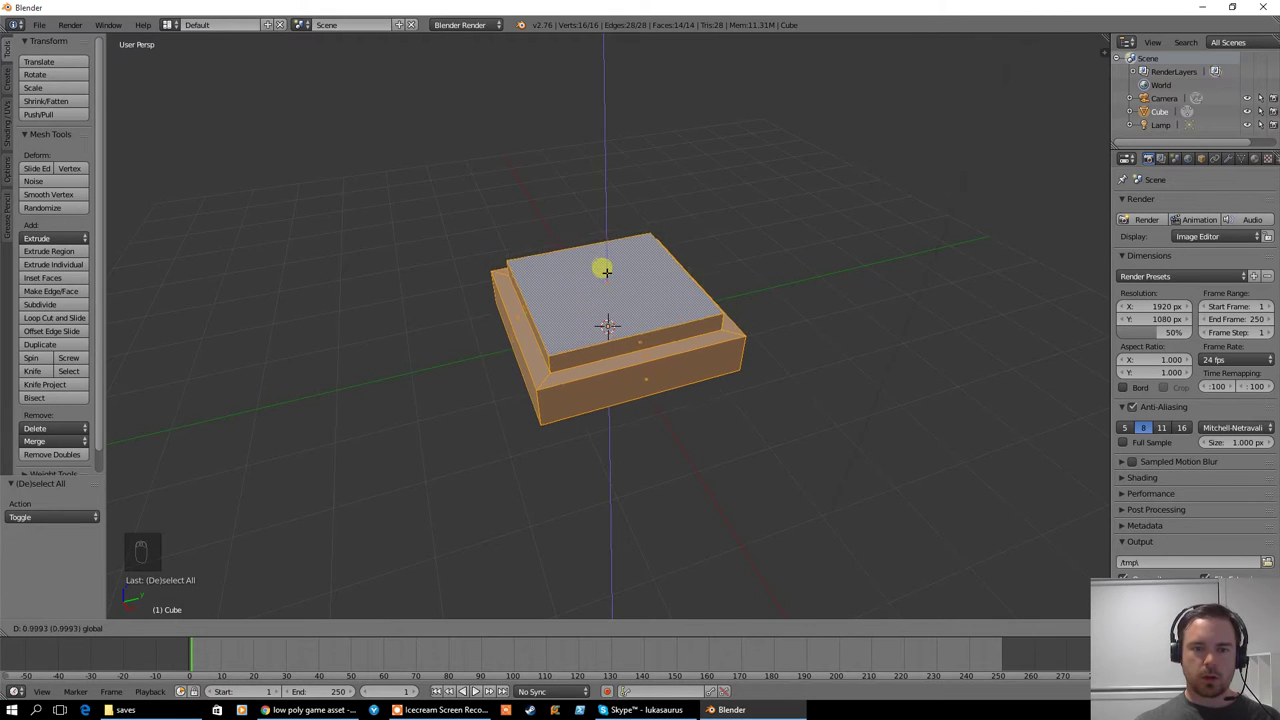
click(600, 263)
middle_drag(580, 411, 600, 328)
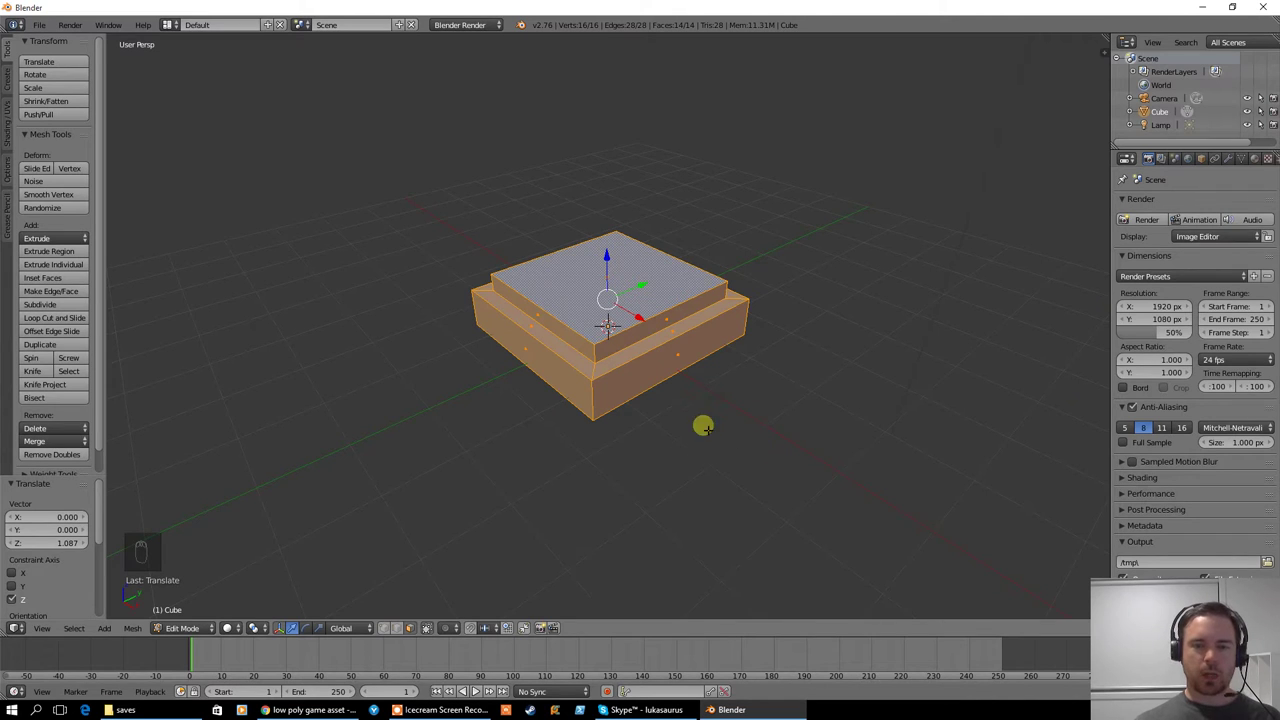
middle_drag(751, 434, 745, 425)
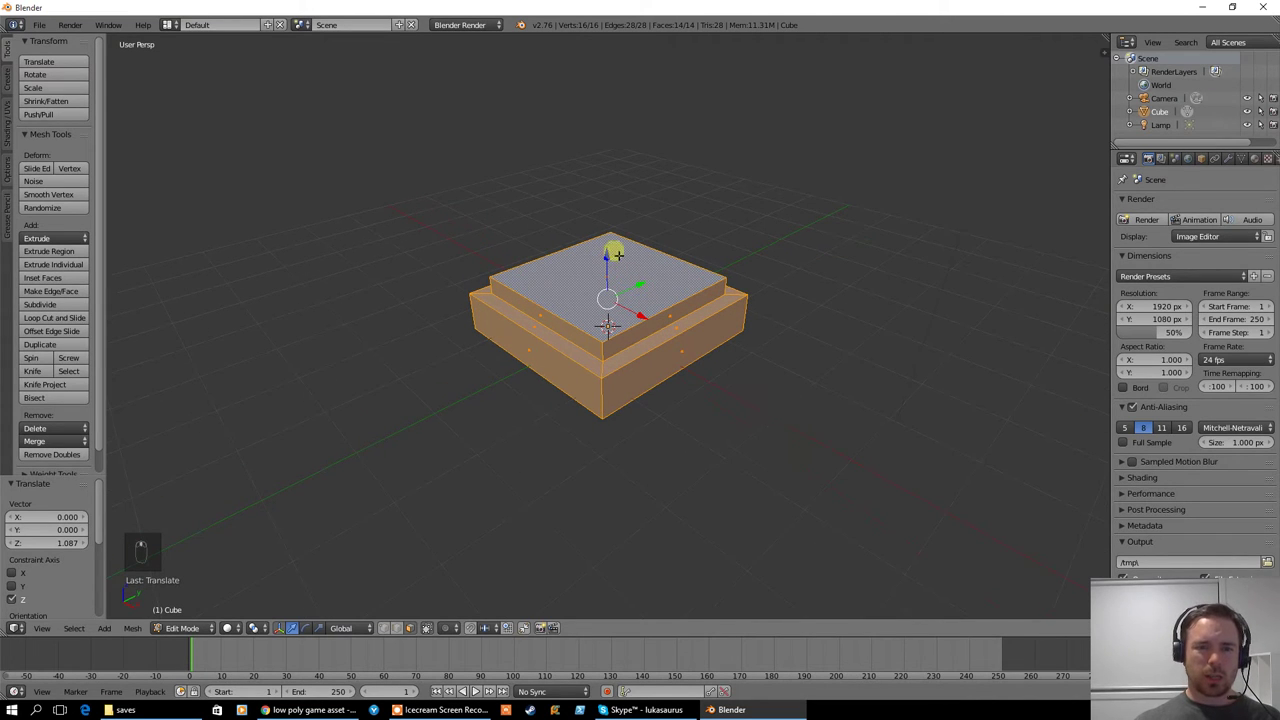
drag(610, 258, 605, 262)
middle_drag(694, 374, 647, 391)
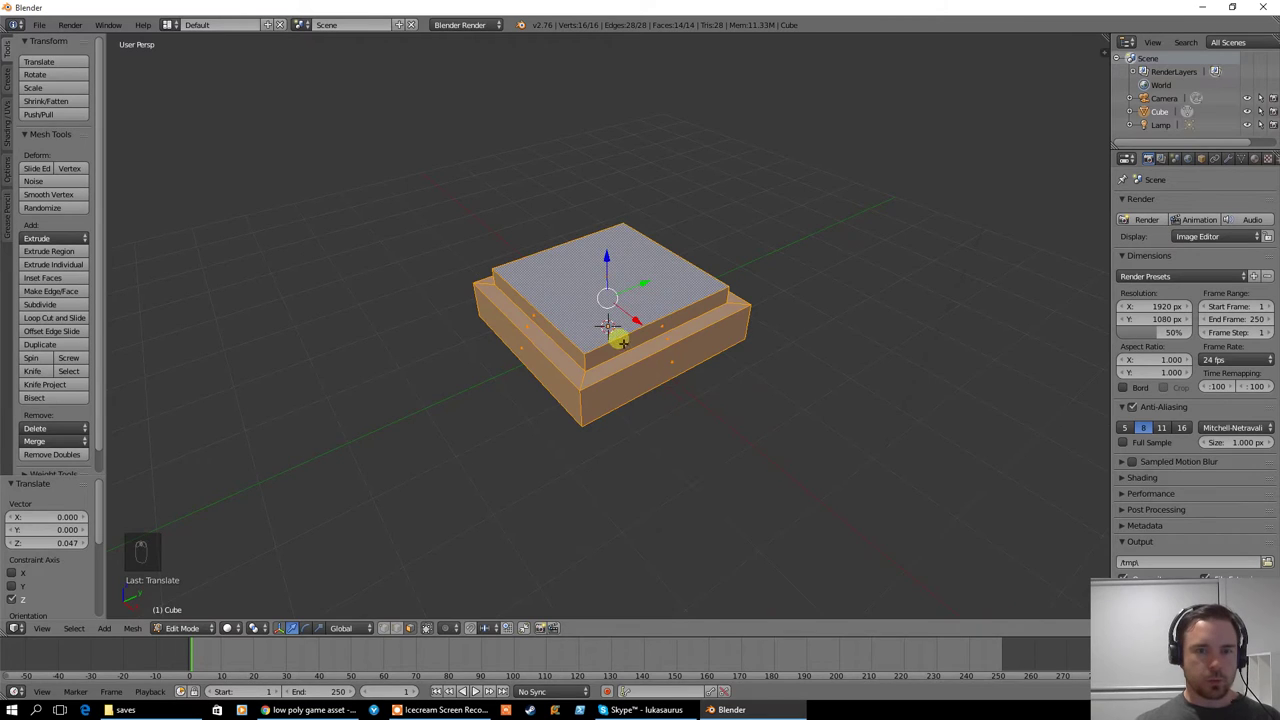
Try subdividing only the raised tier's top face three times, and undo the subdivisions
key(a)
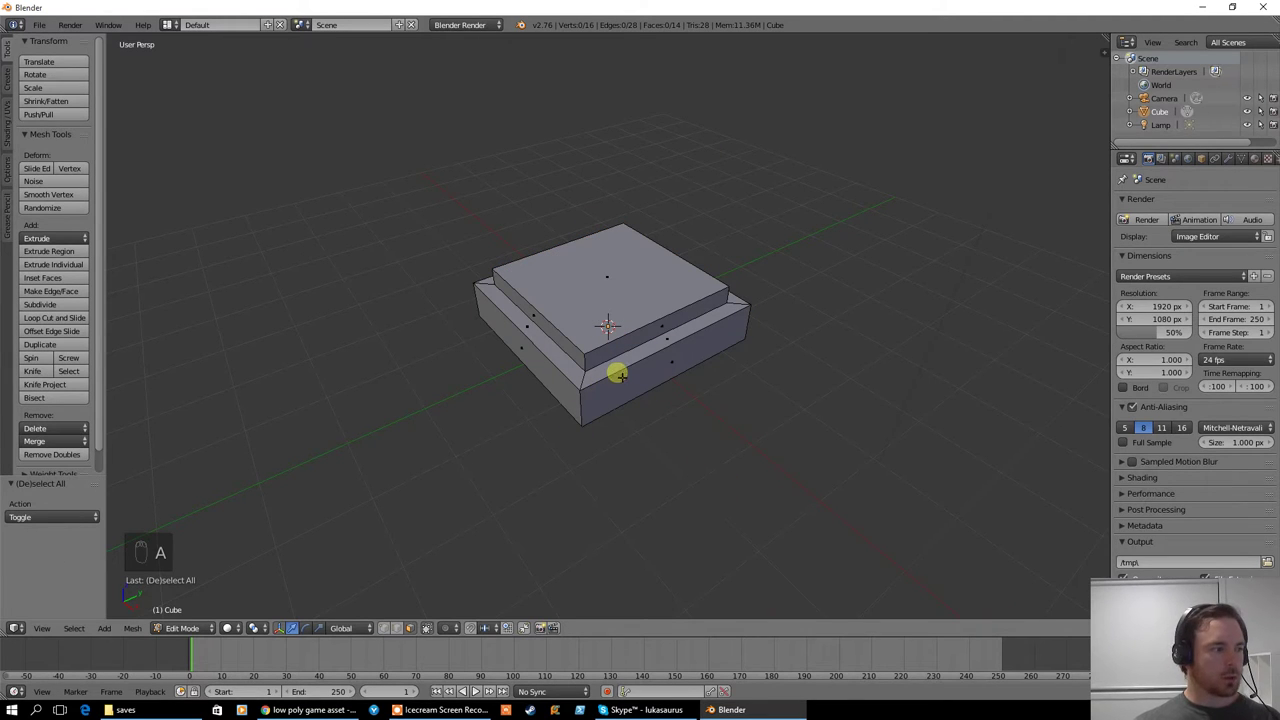
middle_drag(704, 312, 676, 316)
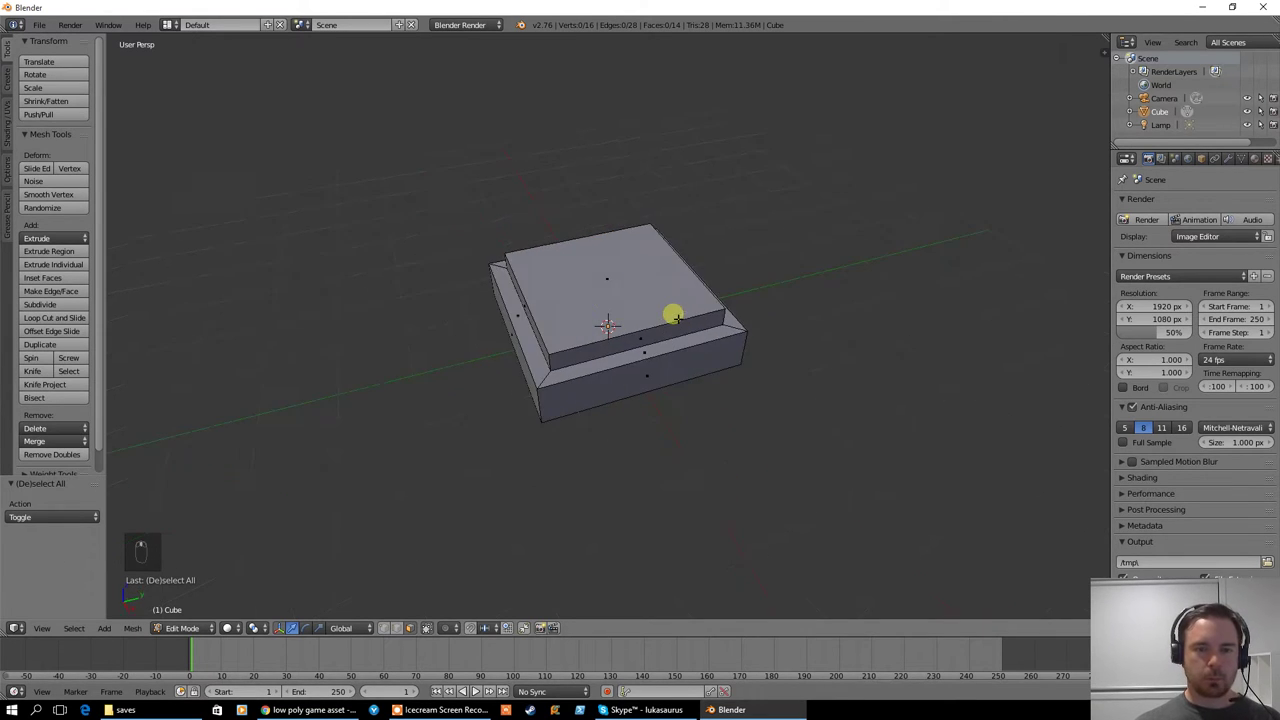
right_click(583, 274)
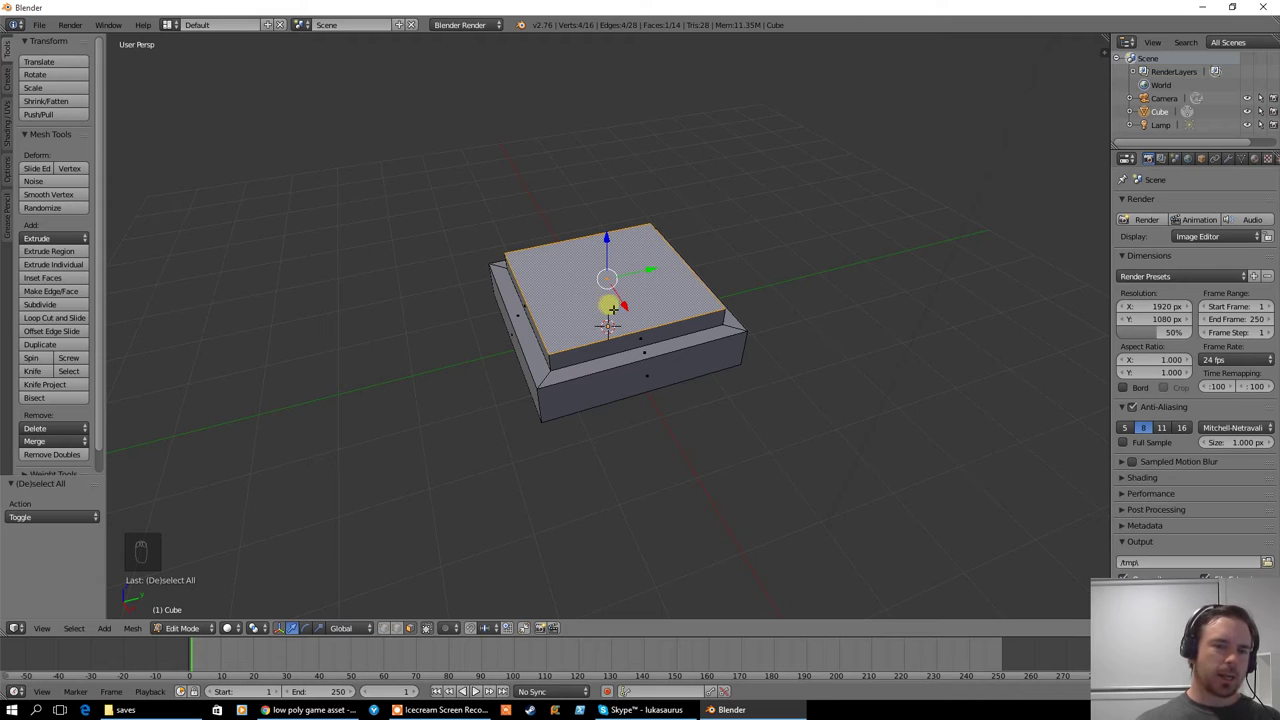
click(50, 306)
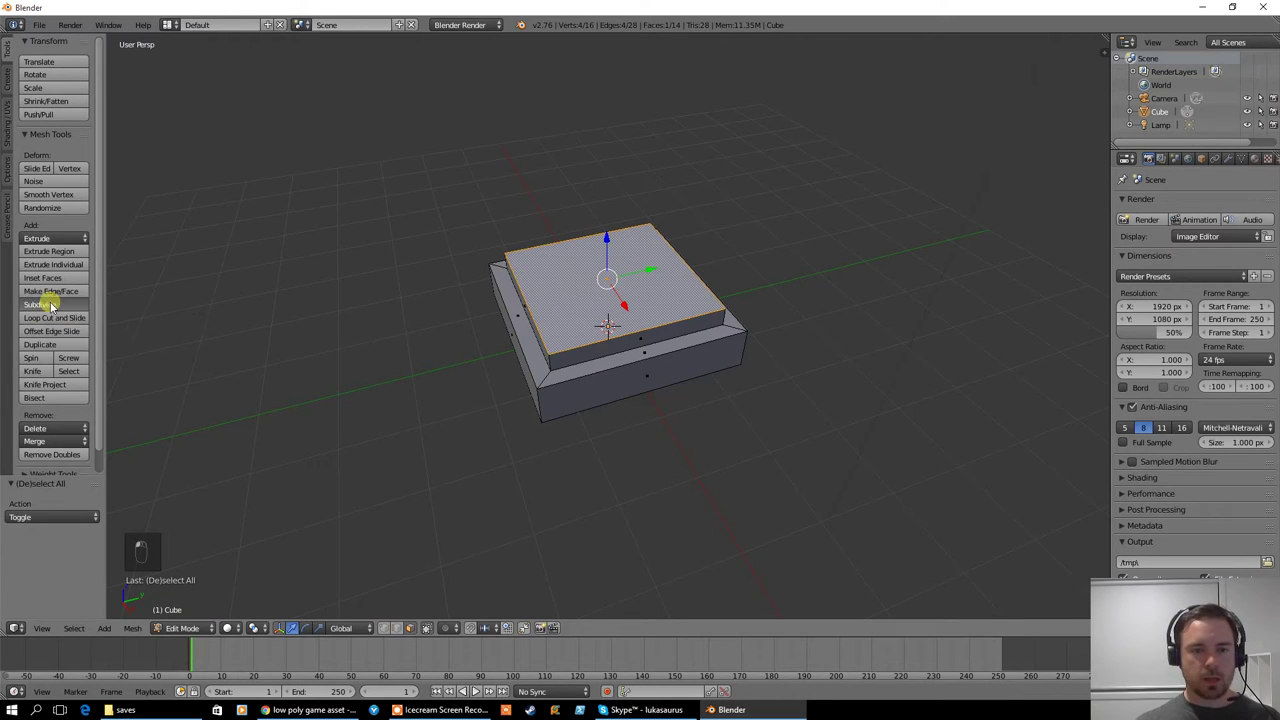
click(50, 306)
click(50, 306)
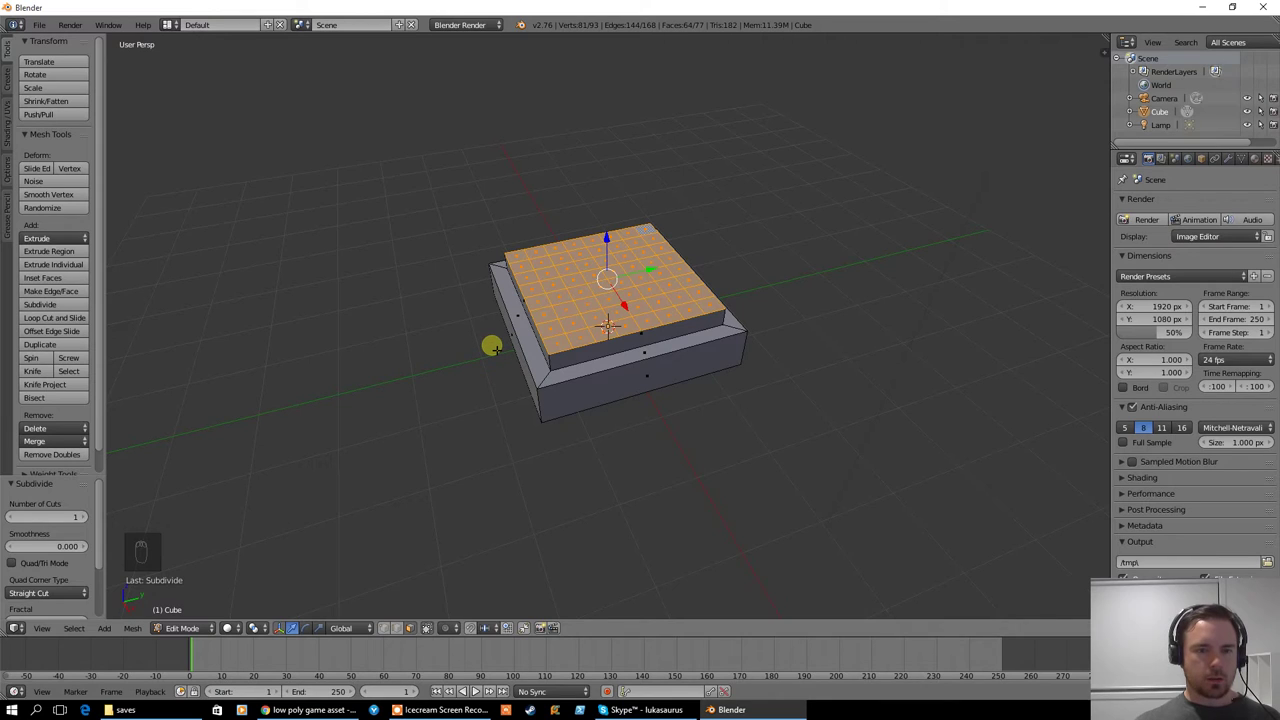
key(ctrl+z)
key(ctrl+z)
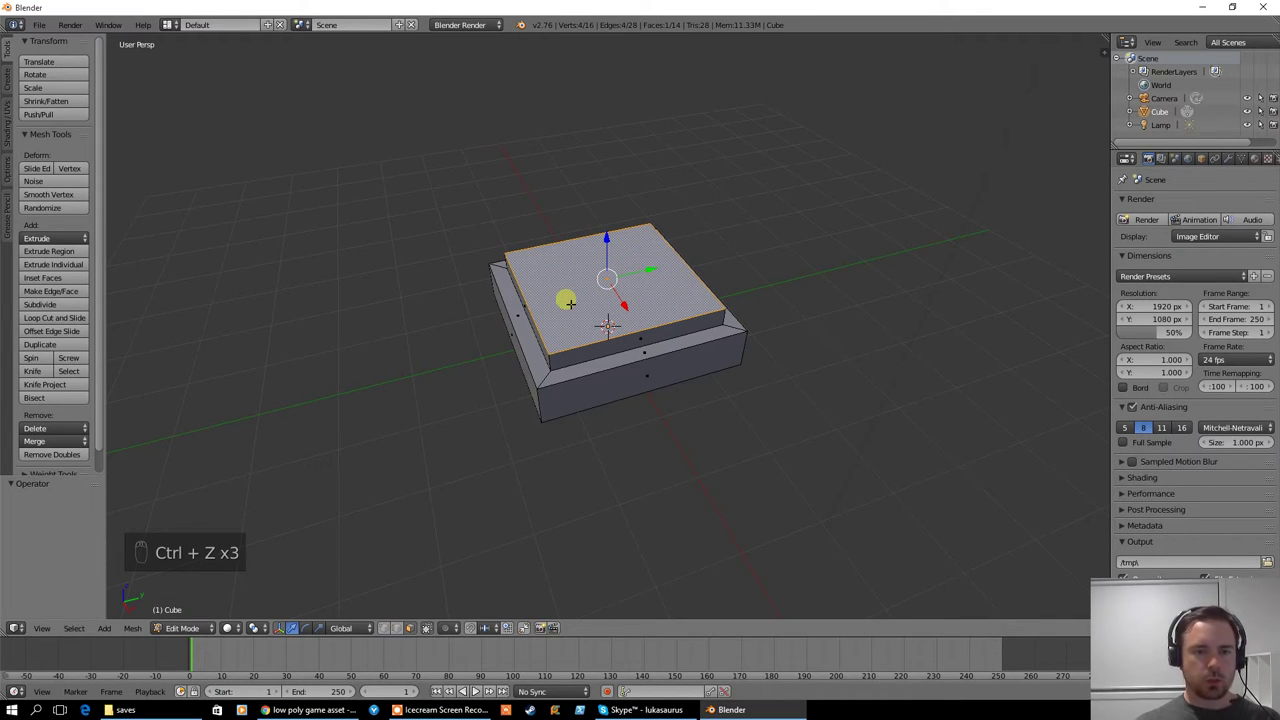
Add two loop cuts parallel to X, sliding one about 0.80 toward the -Y edge and the other about 0.75 toward the +Y edge
key(ctrl+r)
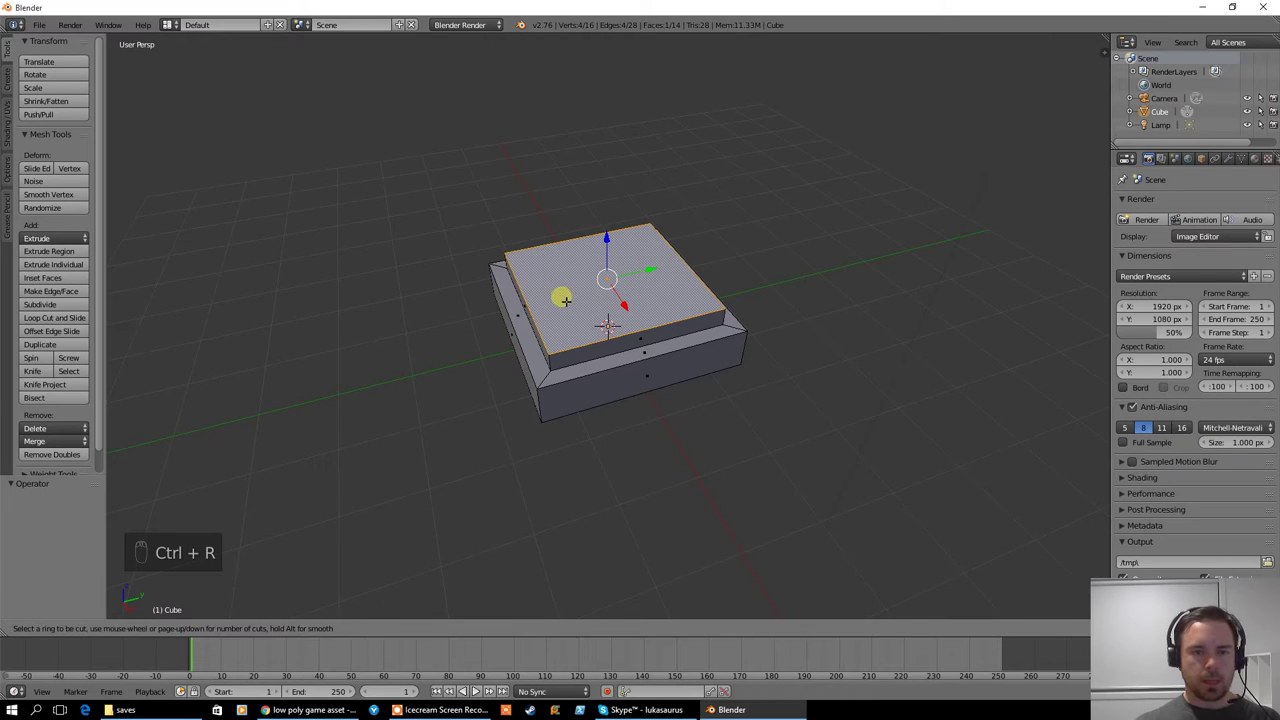
click(638, 348)
click(16, 317)
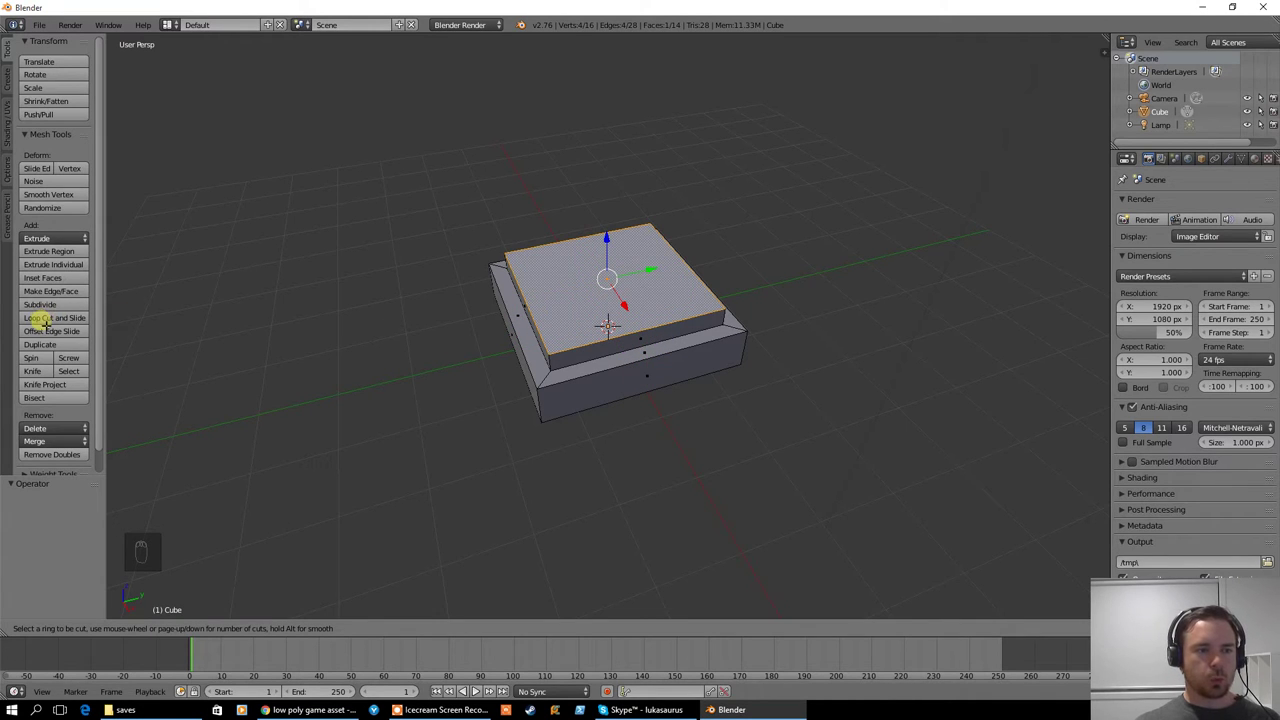
click(636, 329)
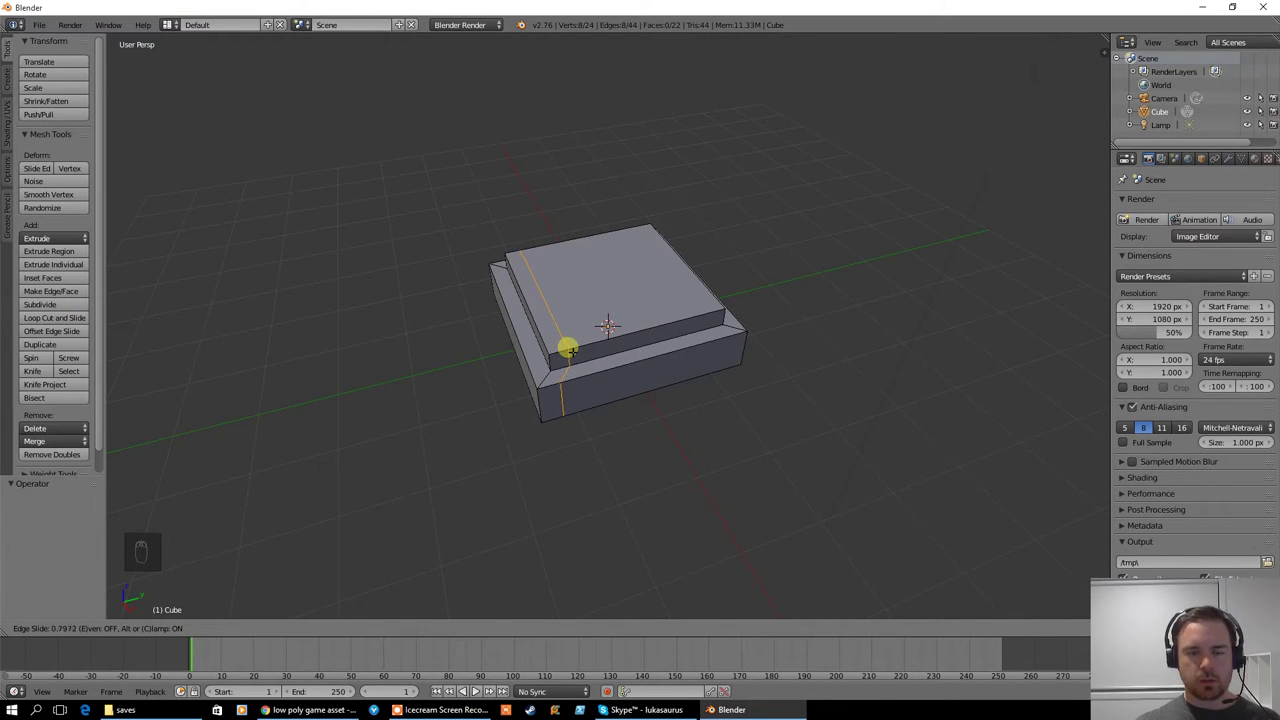
click(567, 348)
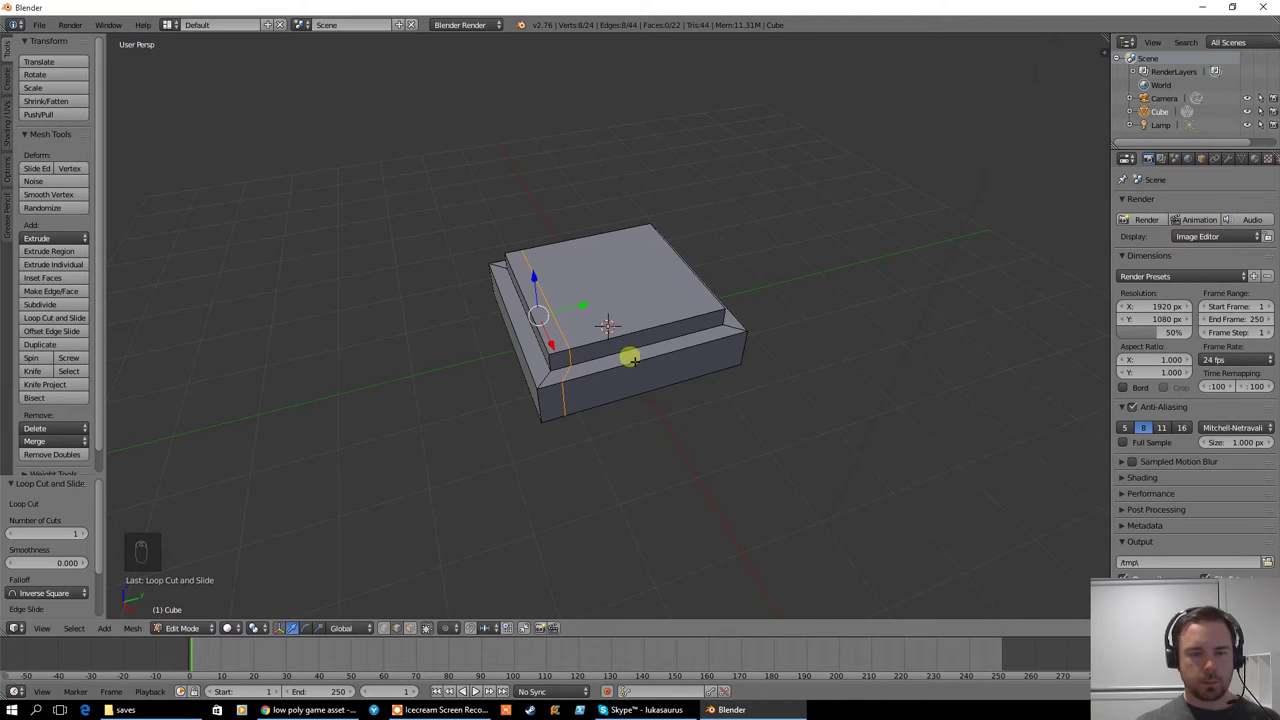
key(ctrl+r)
click(660, 320)
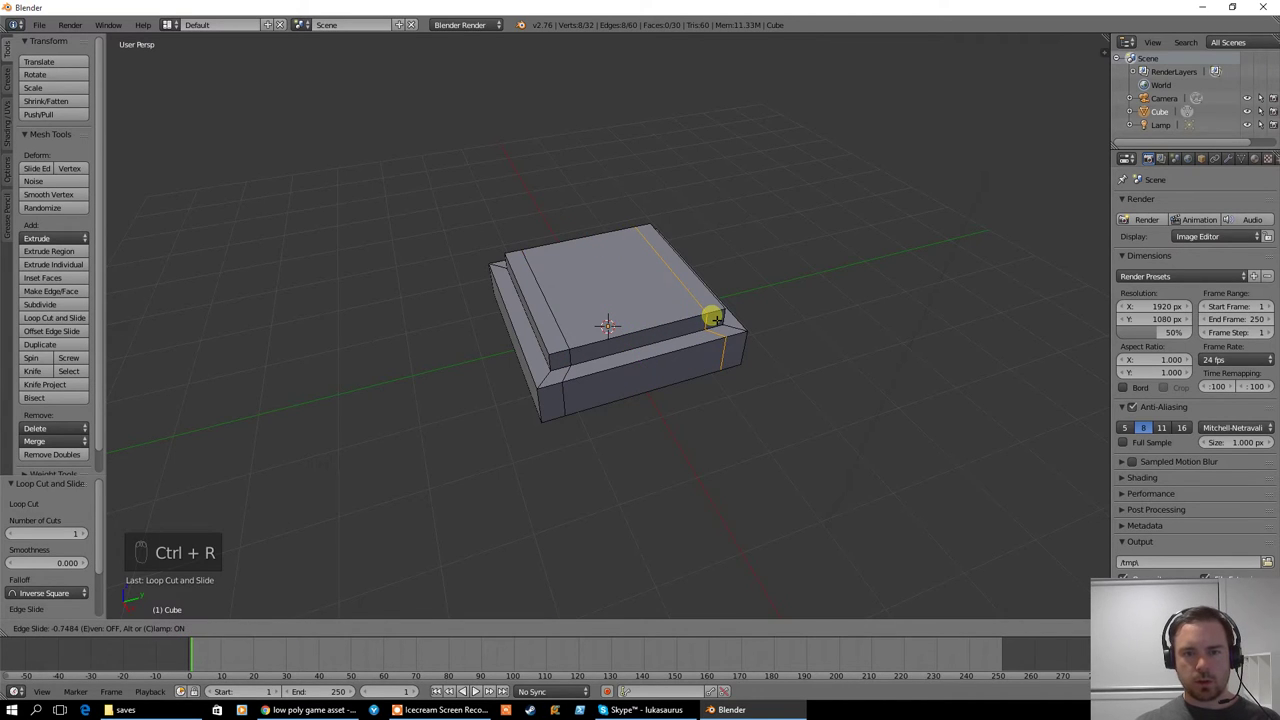
click(712, 318)
Add two loop cuts parallel to Y, sliding one close to the +X edge and the other close to the -X edge
middle_drag(771, 366, 596, 450)
key(ctrl+r)
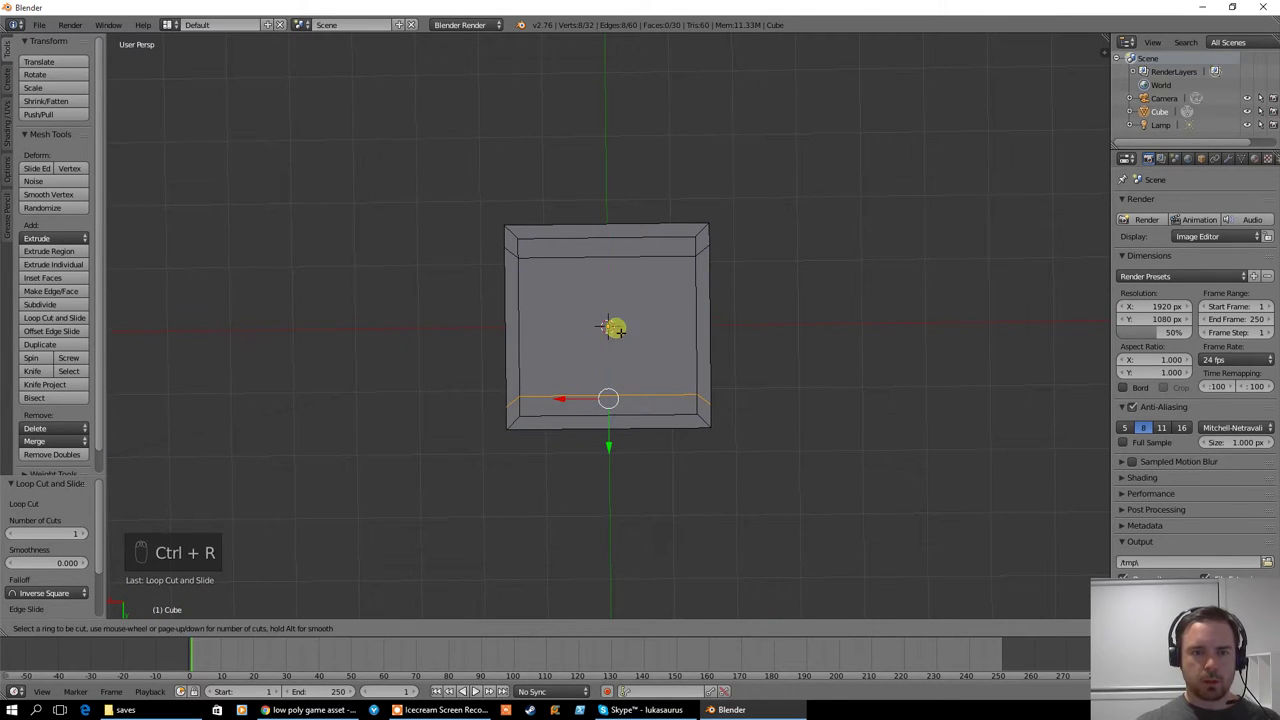
click(608, 405)
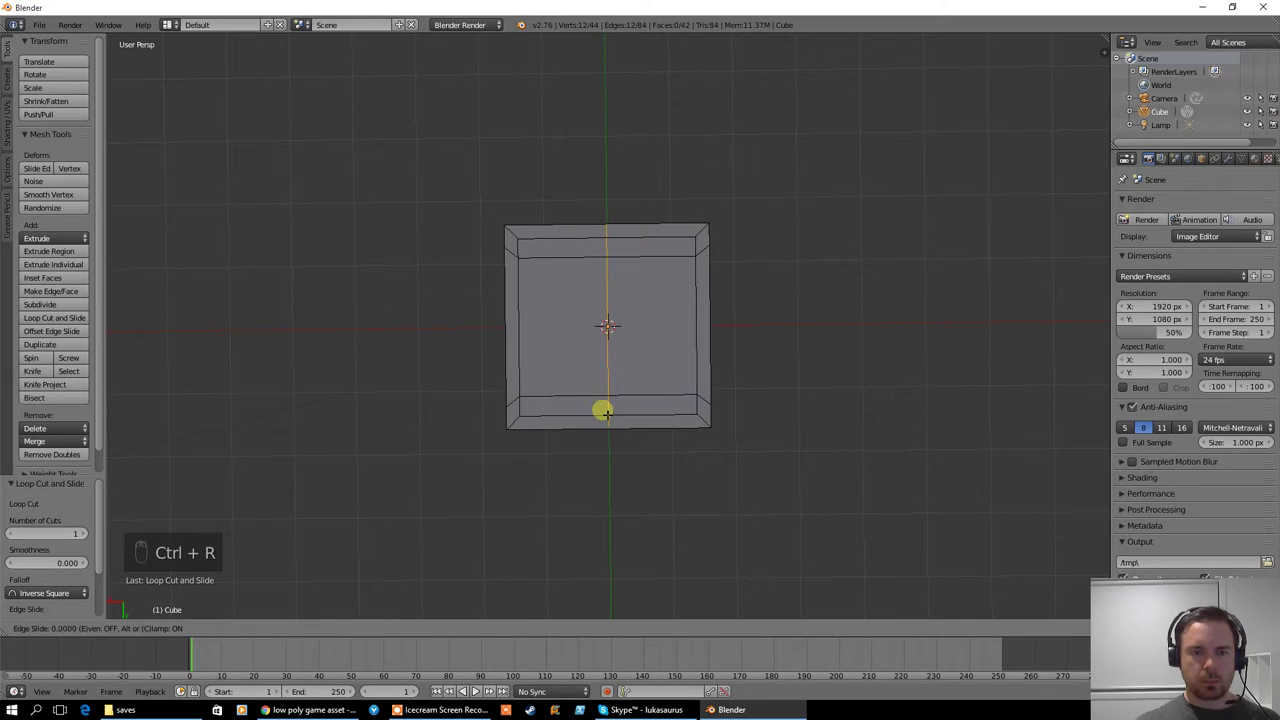
click(533, 405)
key(ctrl+r)
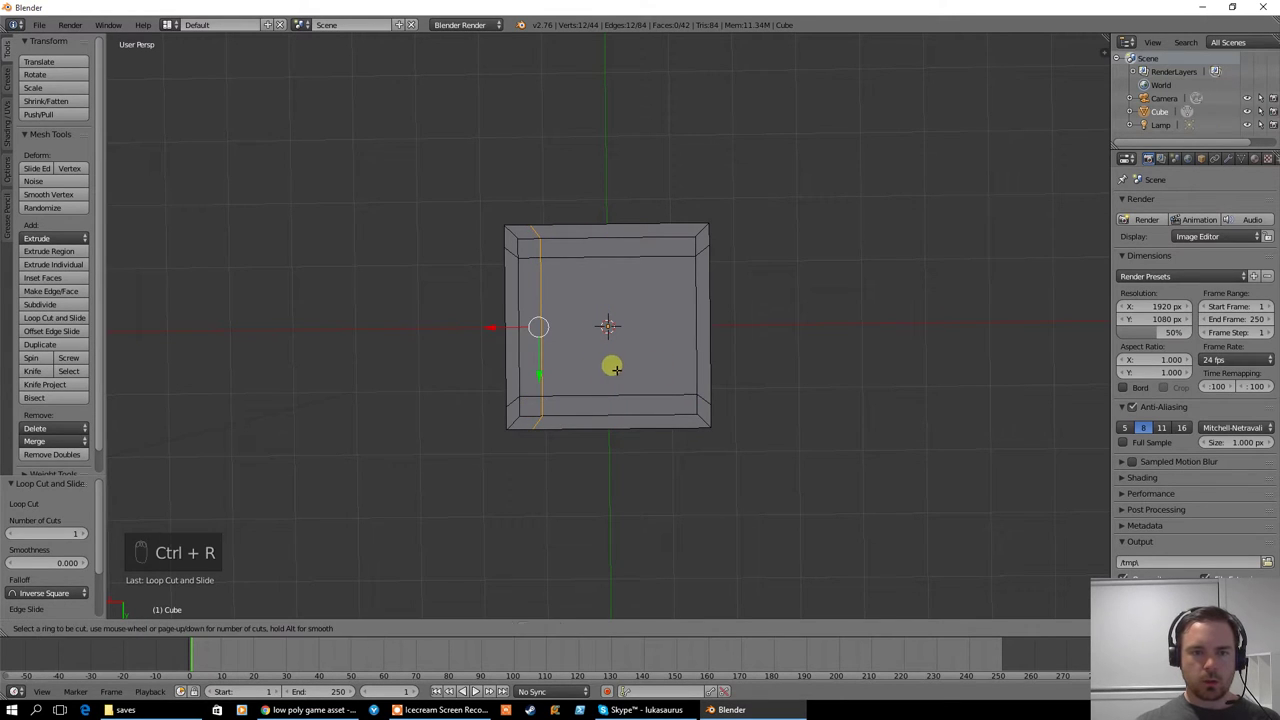
click(610, 418)
click(668, 362)
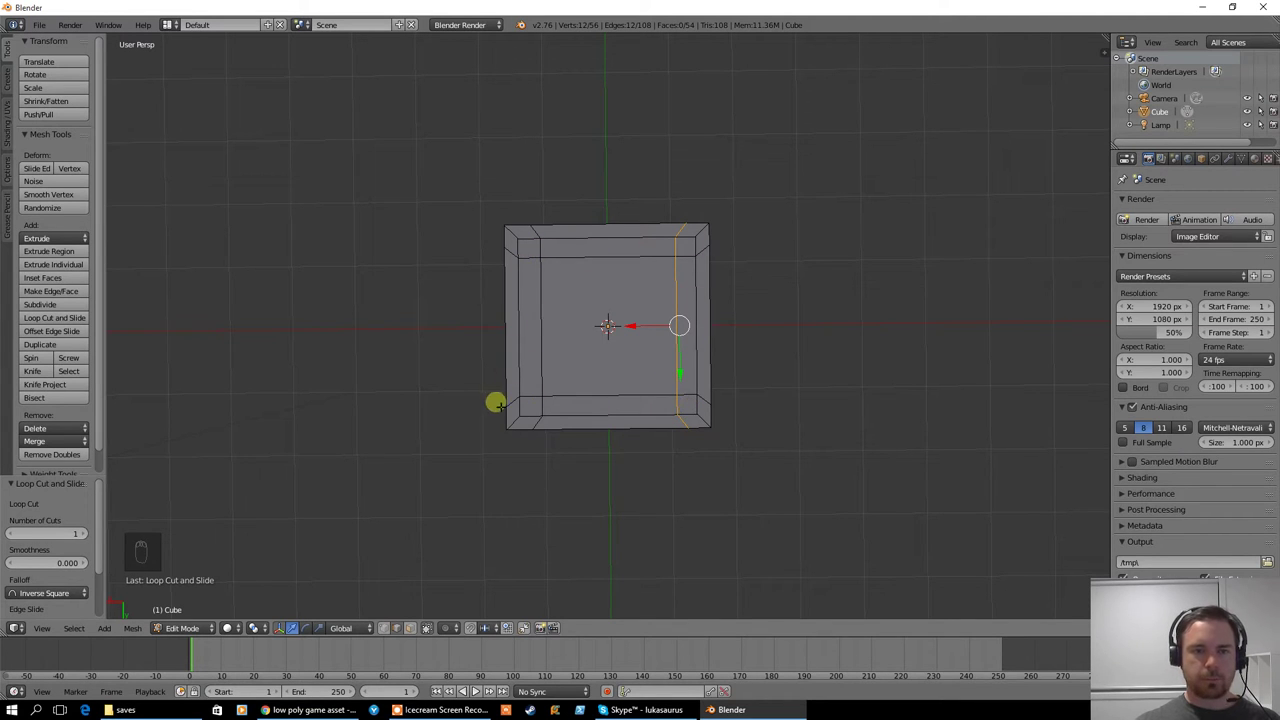
Switch to face selection and extrude the large central top face upward by about 0.42
middle_drag(494, 403, 386, 330)
key(alt+a)
click(385, 628)
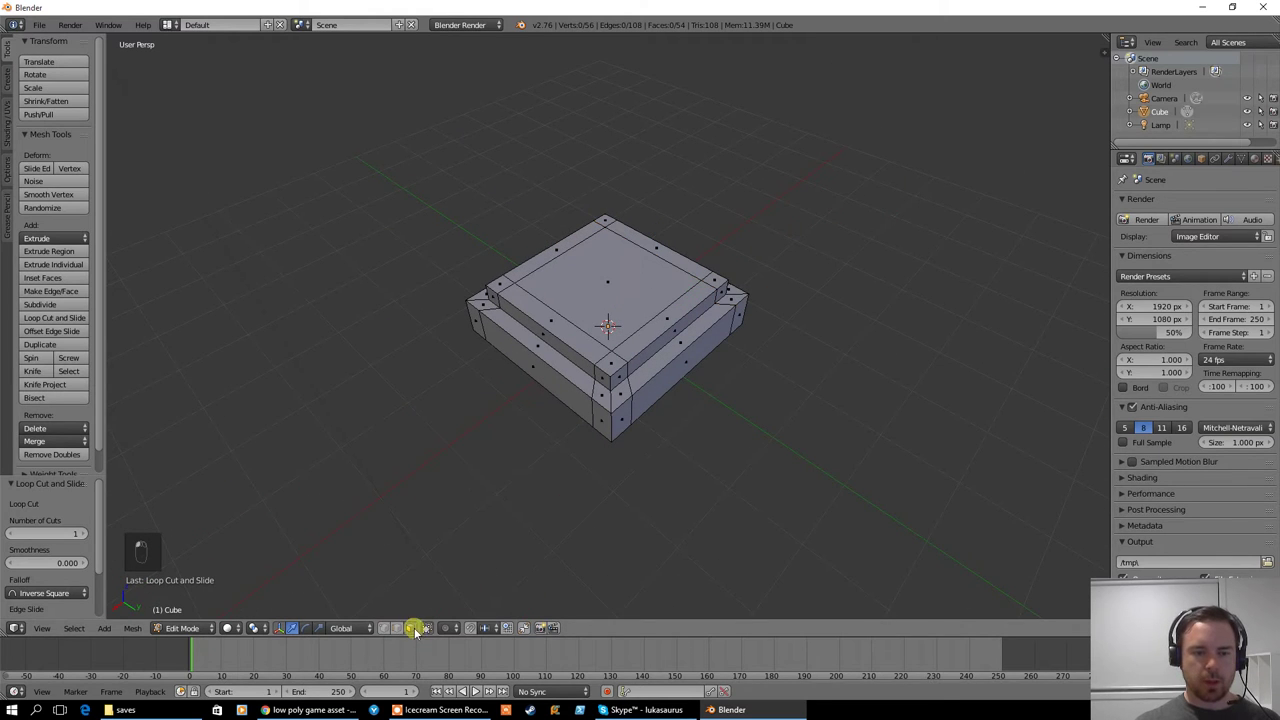
right_click(607, 312)
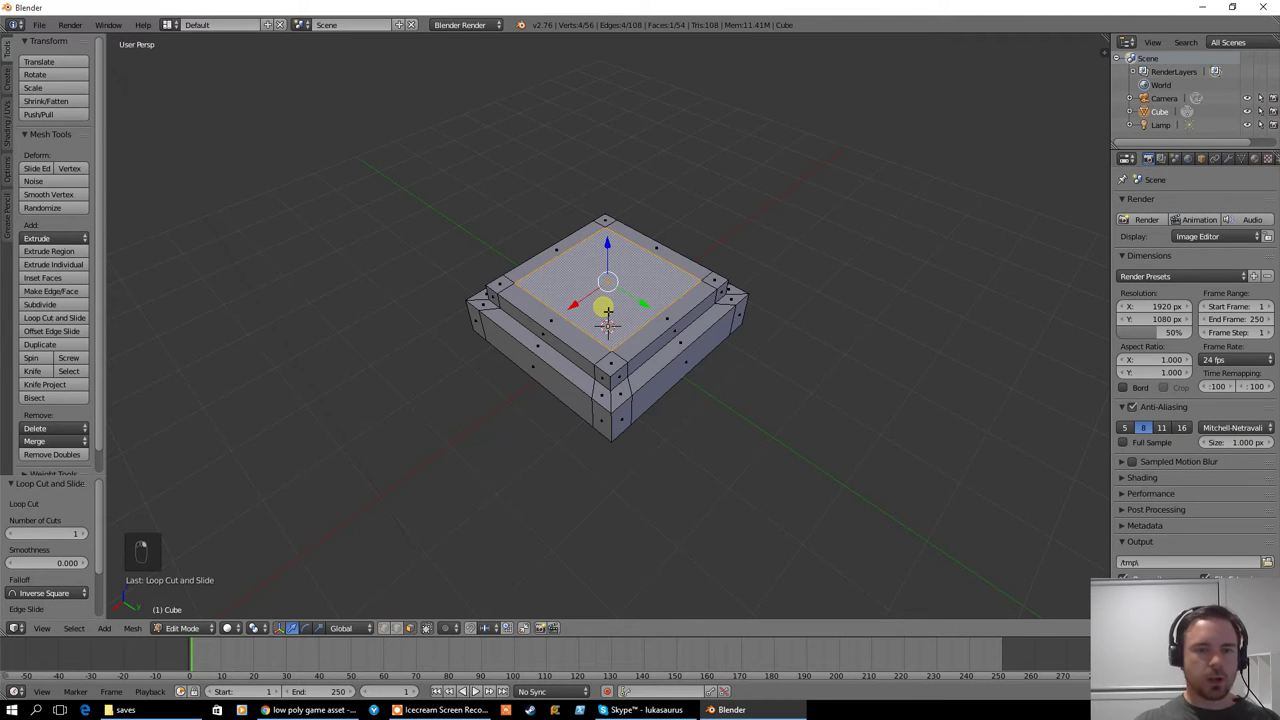
key(e)
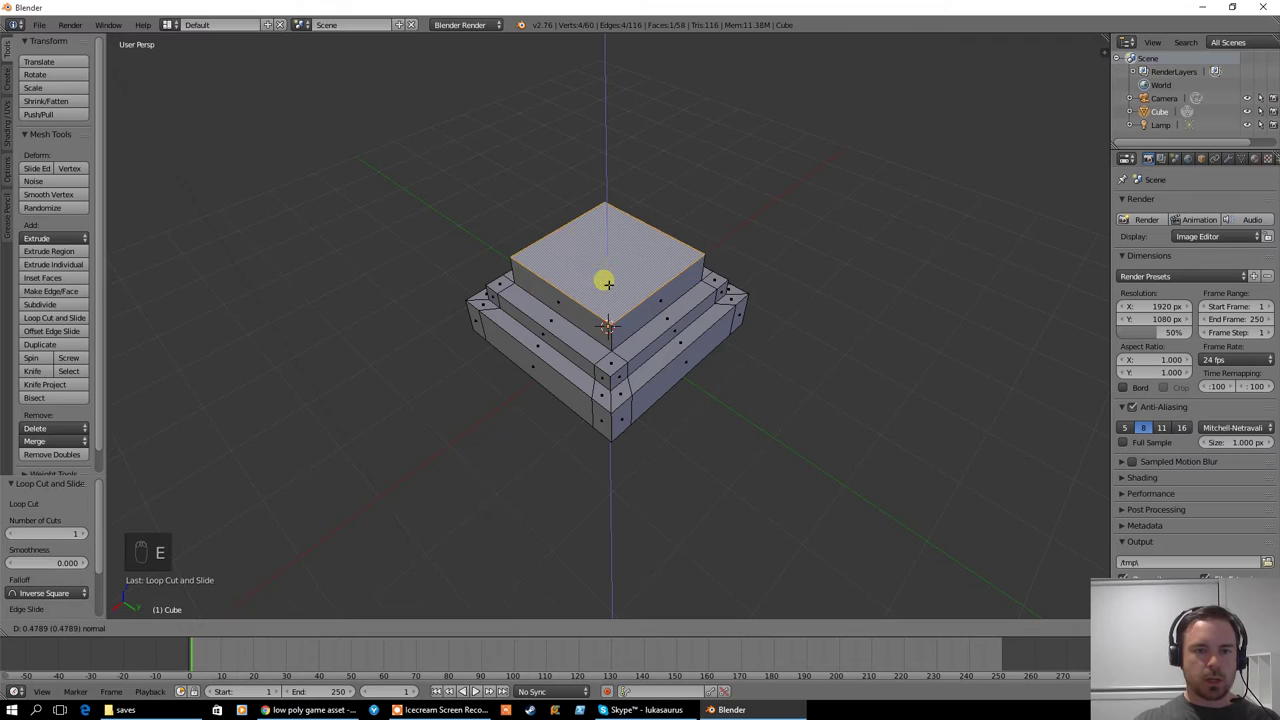
click(607, 287)
Extrude the raised central face upward twice more to form two further stacked segments, the last about 0.39 high
key(e)
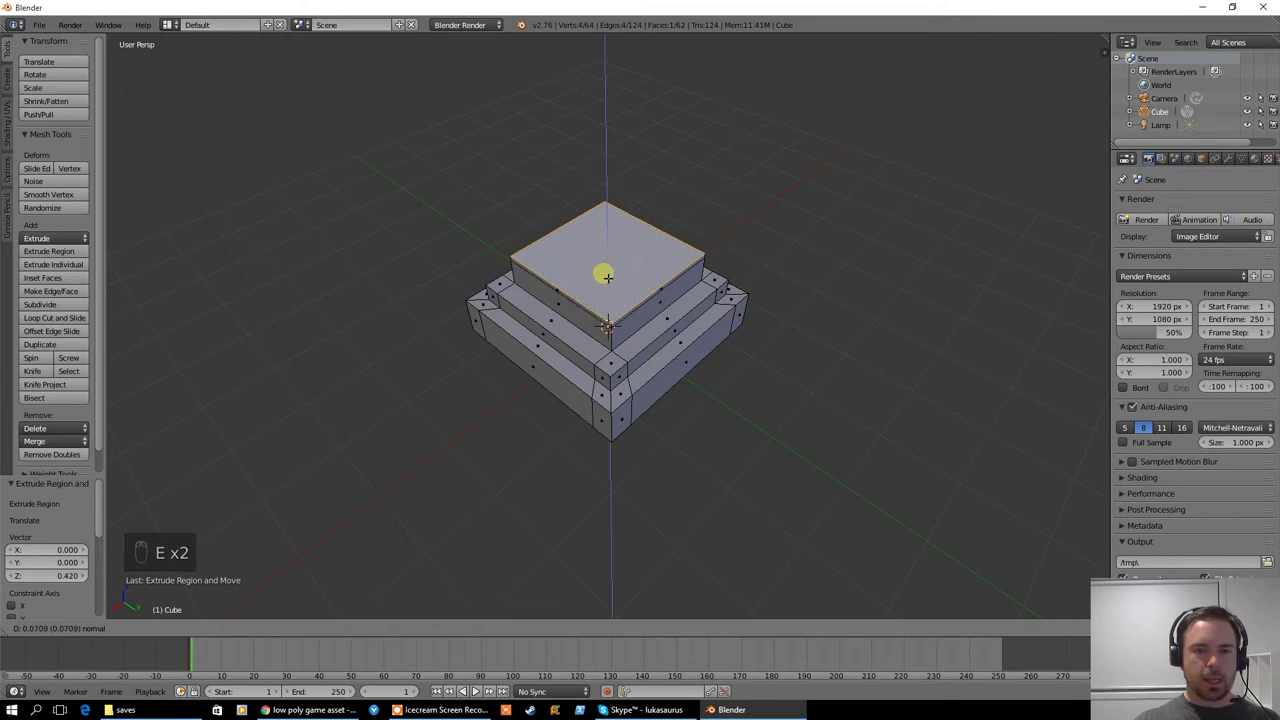
click(607, 265)
mouse_move(607, 265)
middle_down()
mouse_move(629, 260)
mouse_move(608, 289)
middle_up()
key(e)
click(606, 238)
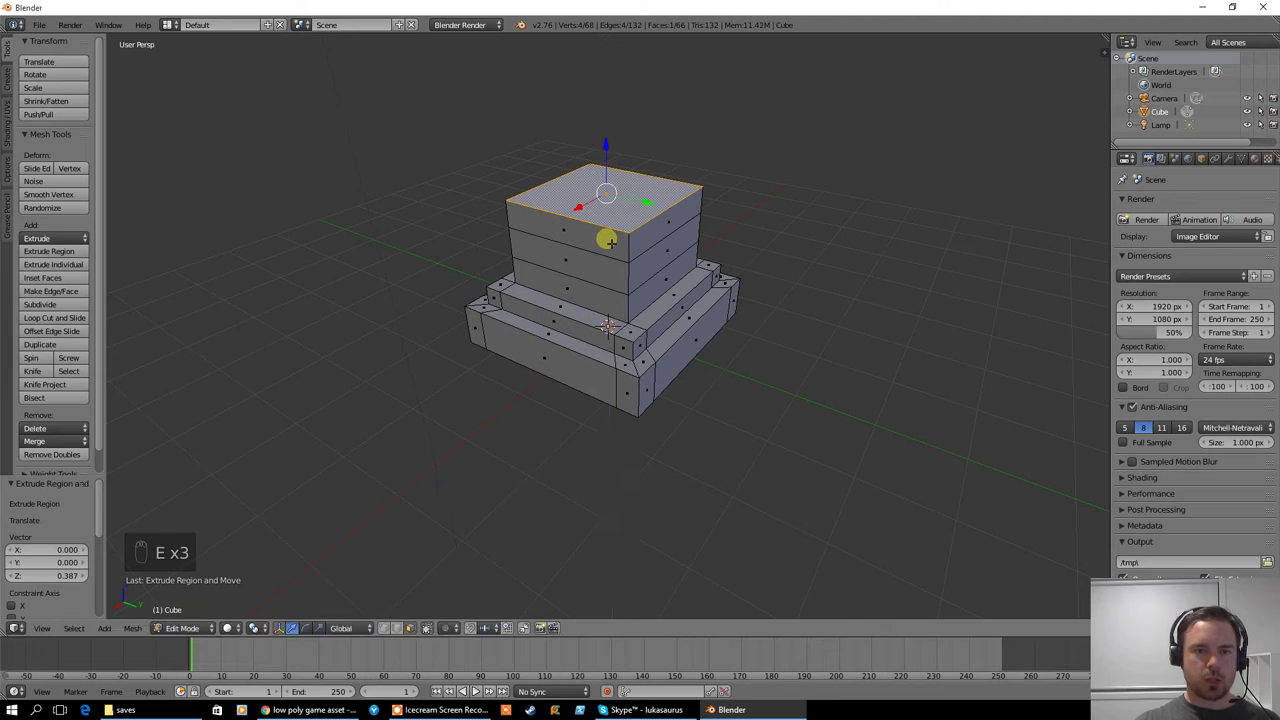
Extrude the column's top face upward twice, adding segments about 0.34 and 0.36 high
key(e)
click(612, 210)
key(e)
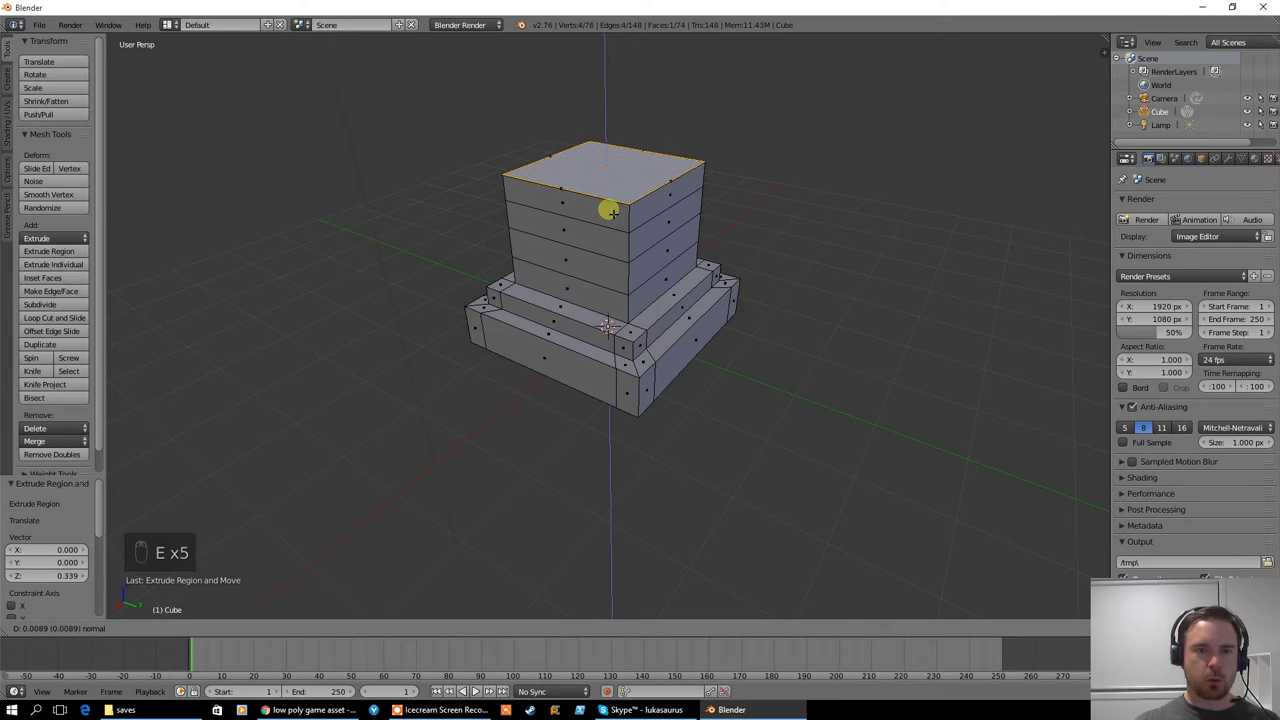
click(610, 189)
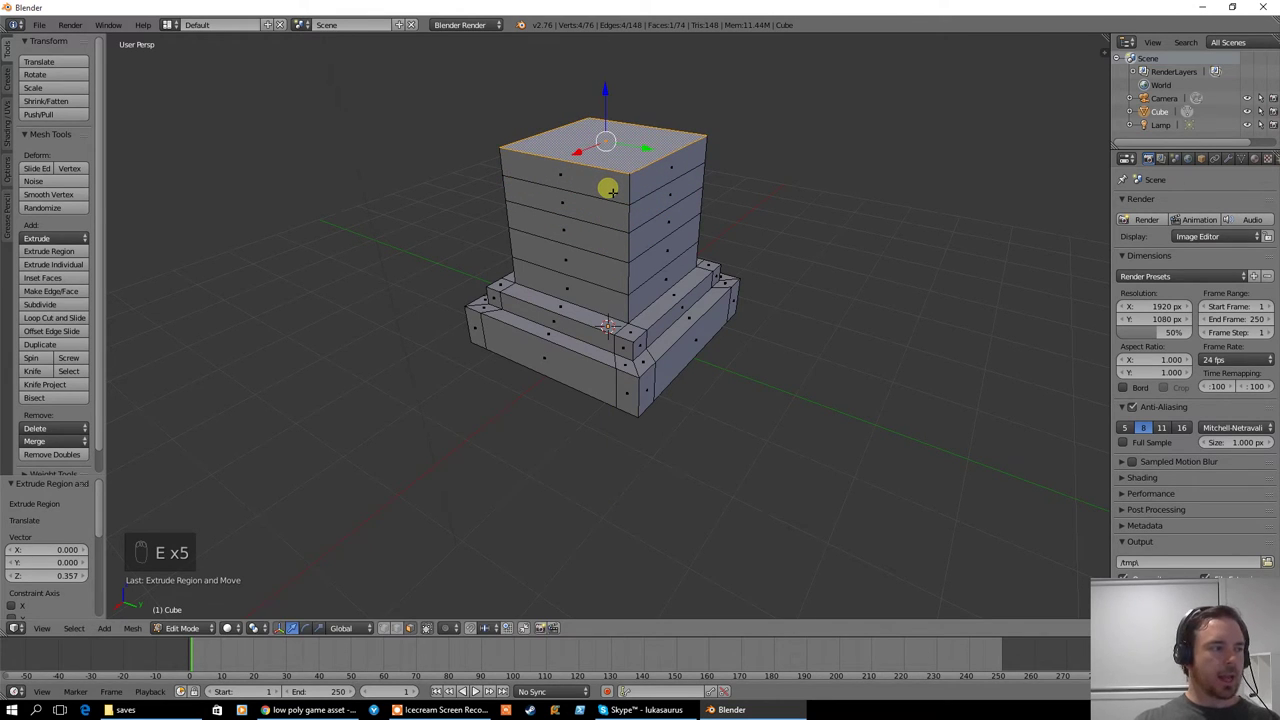
Extrude the top face upward about 0.51 and scale it by about 0.915, then by about 0.946, to form a bevelled shoulder
key(e)
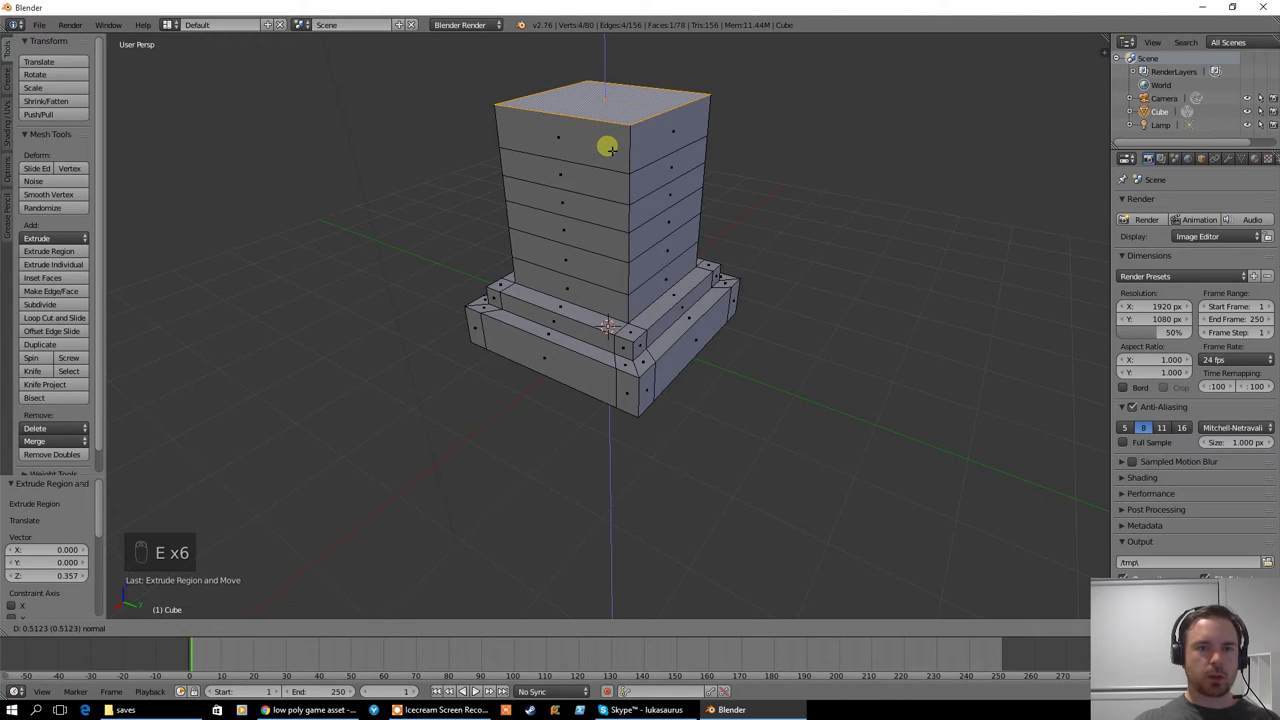
click(607, 145)
key(s)
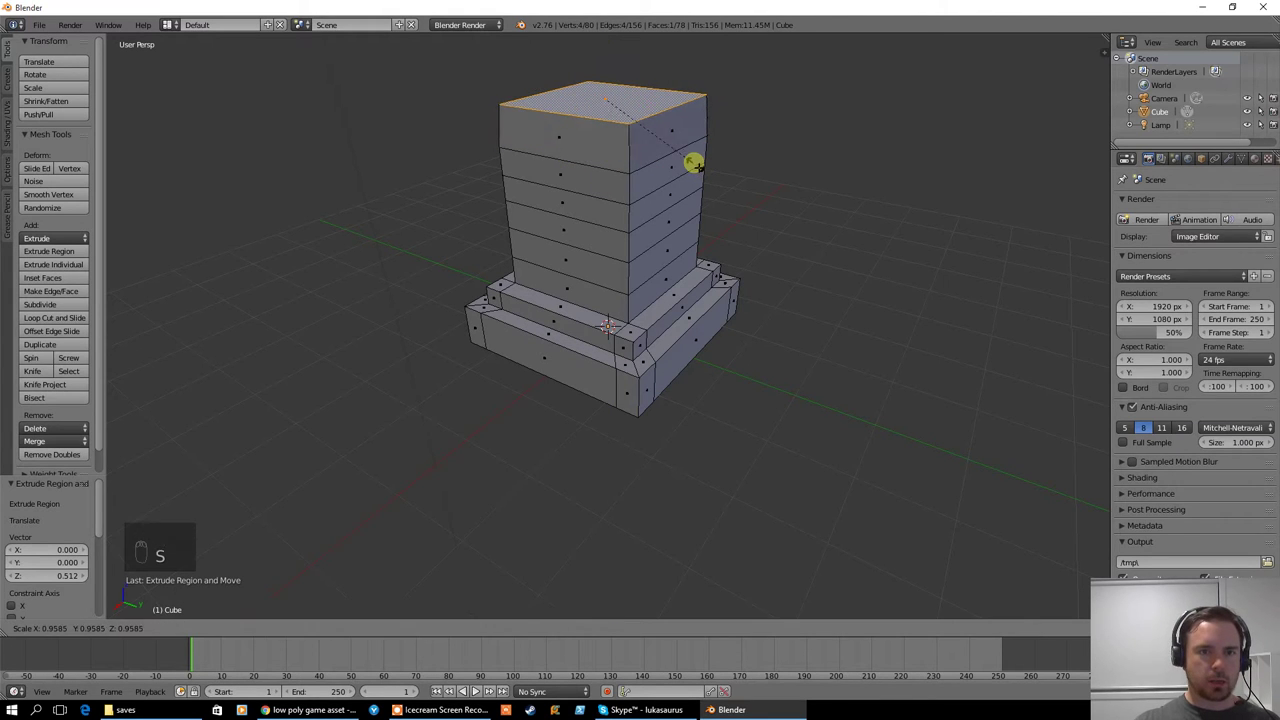
click(693, 161)
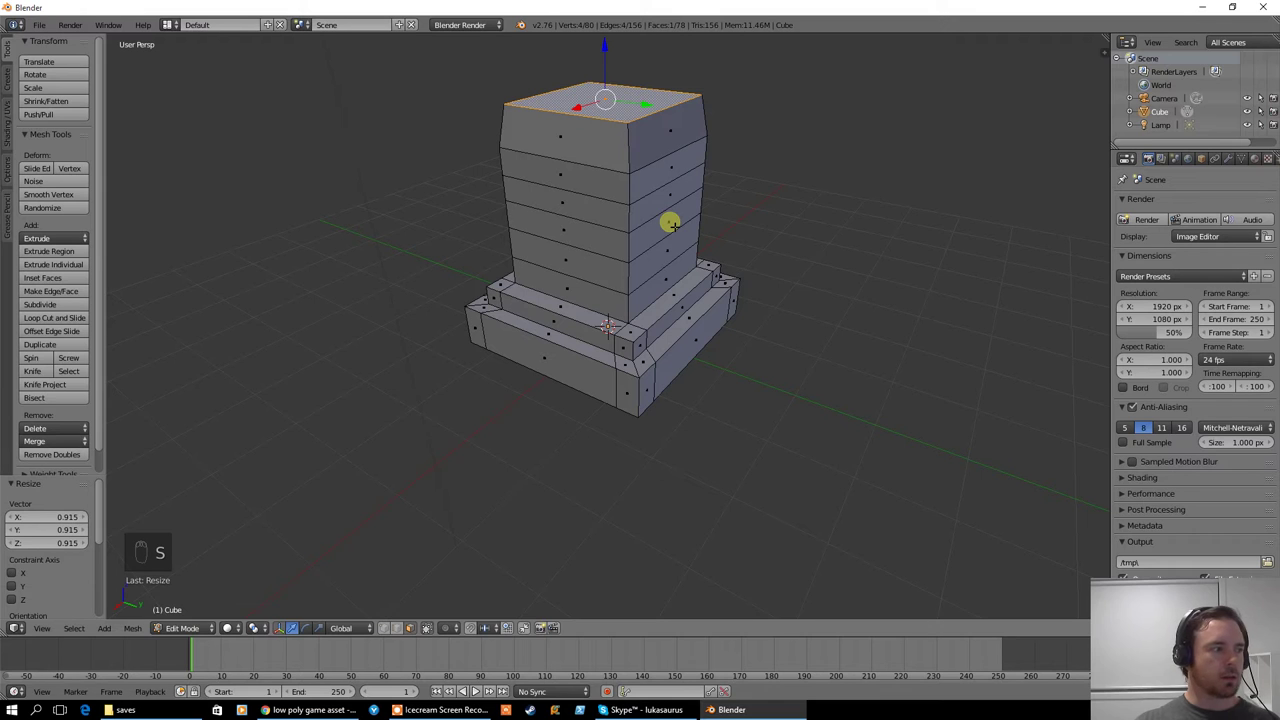
key(s)
click(567, 190)
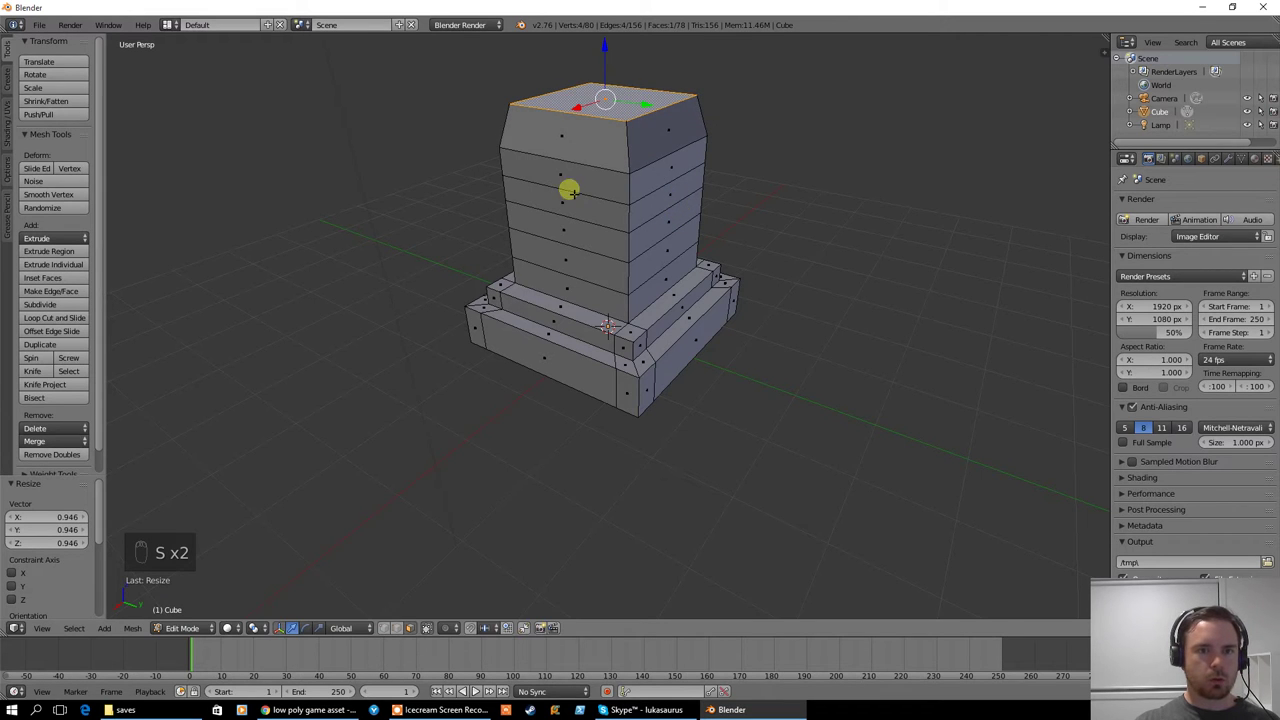
Extrude the shoulder's top face upward about 1.21 and scale it down to about 0.915 to start the tapering shaft
middle_drag(567, 162, 594, 249)
scroll(426, 271, down, 3)
middle_drag(426, 271, 565, 284)
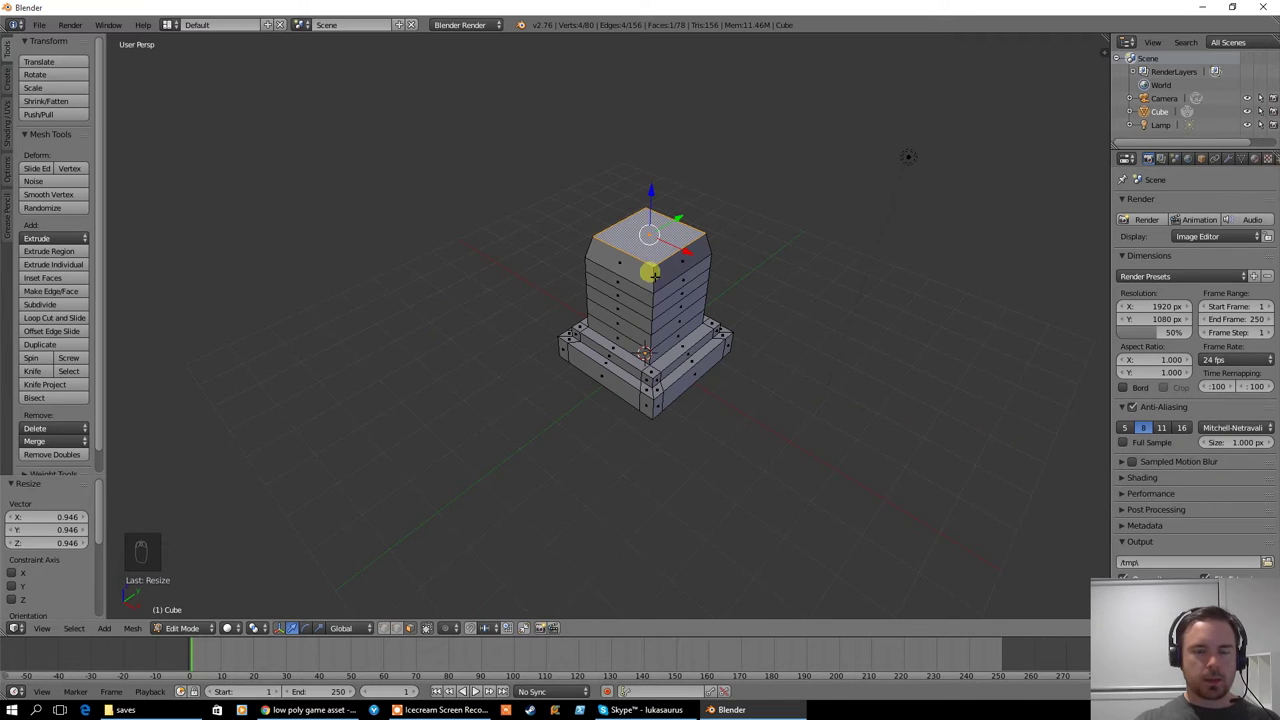
middle_drag(652, 272, 606, 317)
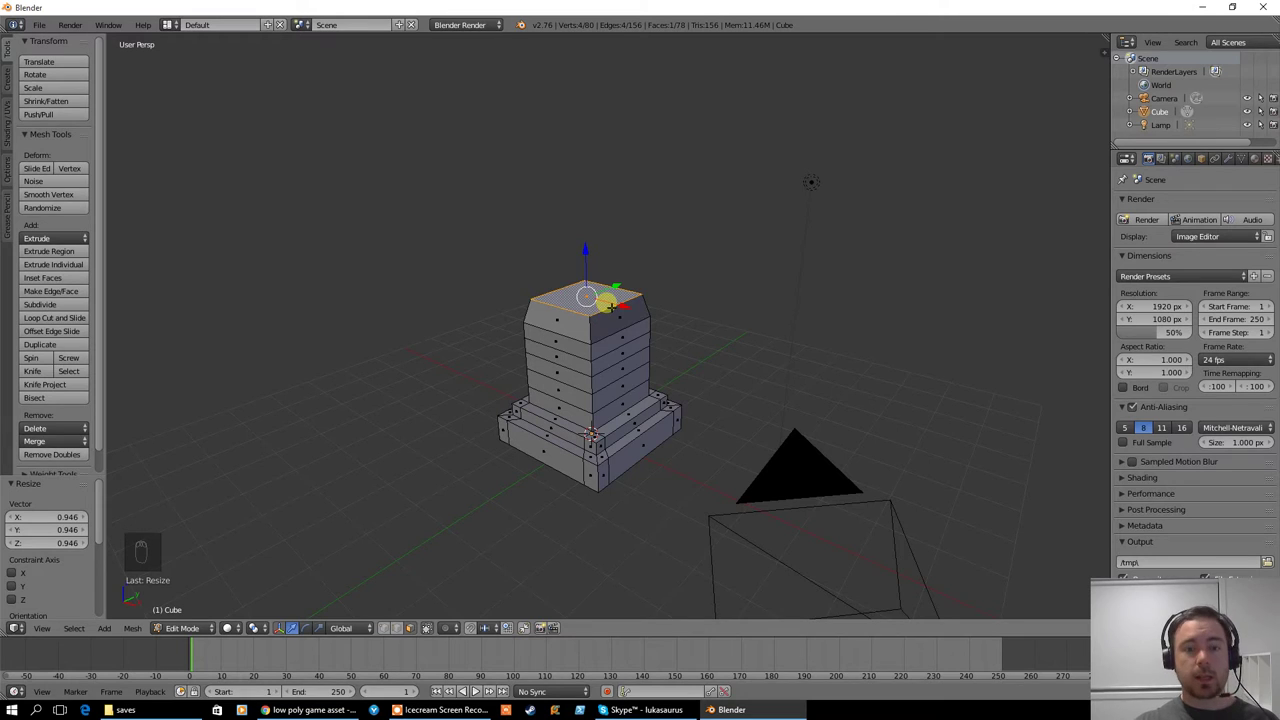
key(e)
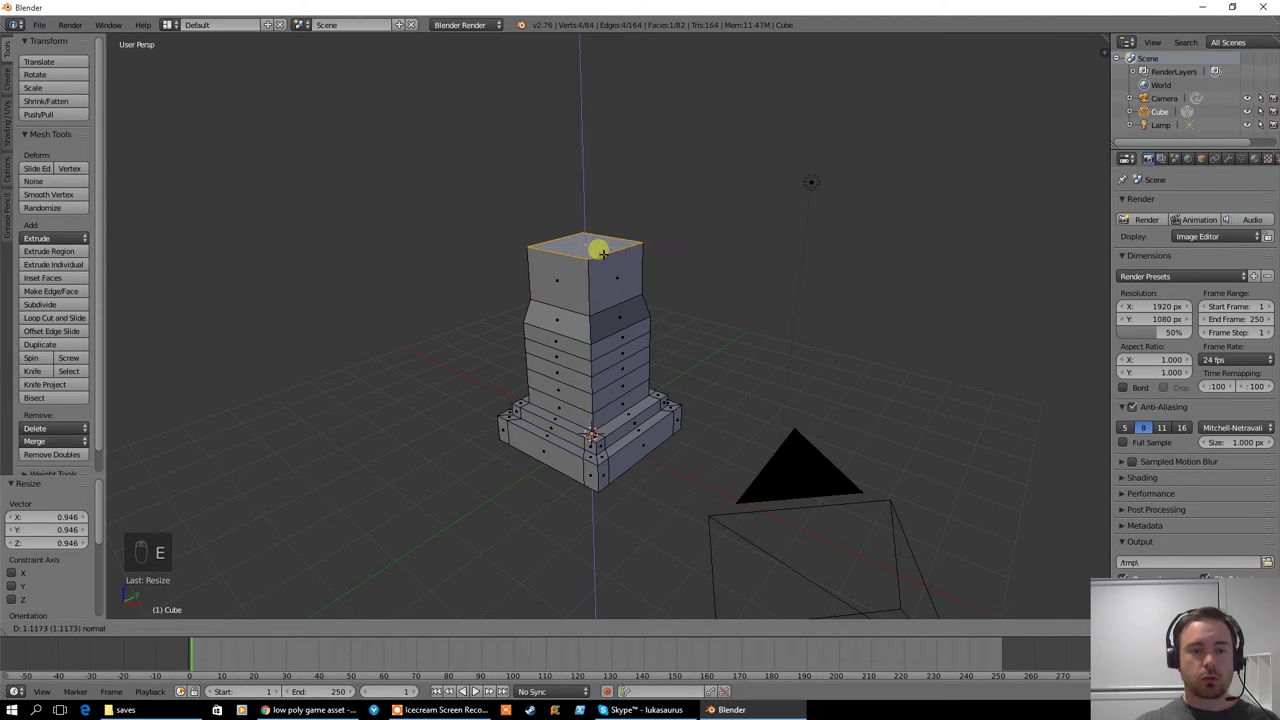
click(597, 251)
key(s)
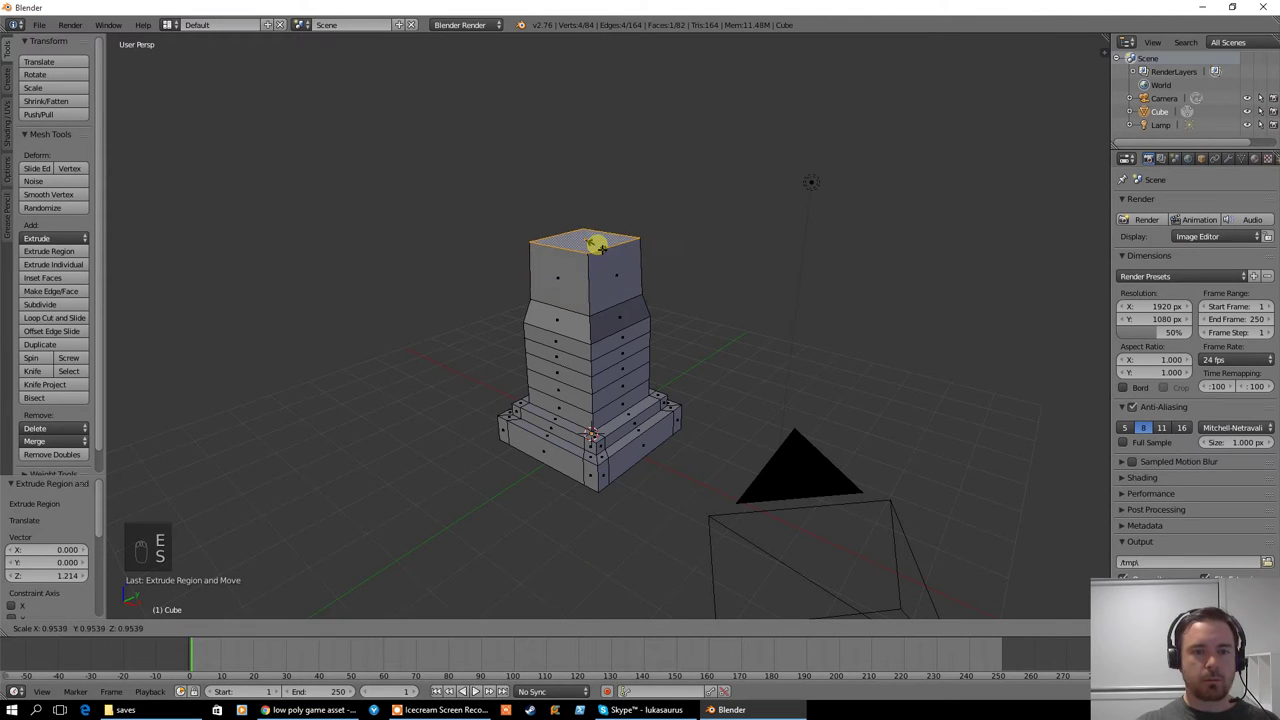
click(597, 246)
Extrude the shaft's top face upward about 1.23 and scale it by about 0.921, then by about 0.962
key(e)
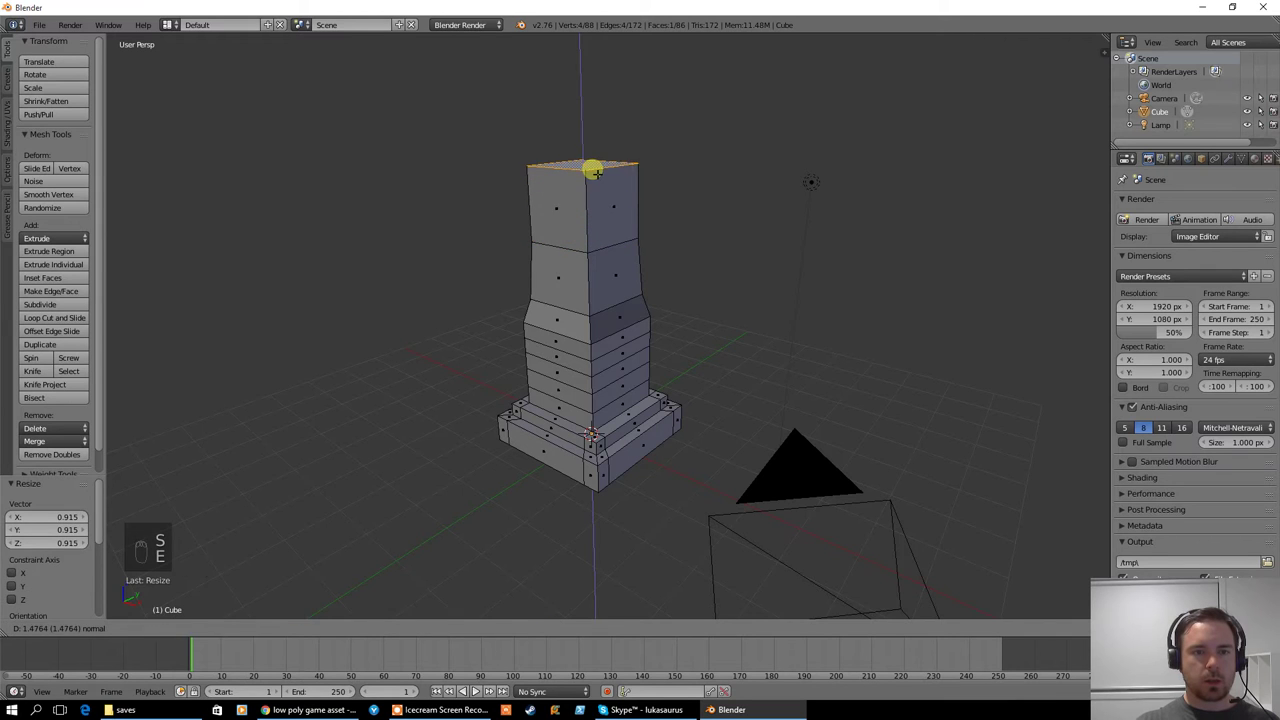
click(593, 186)
key(s)
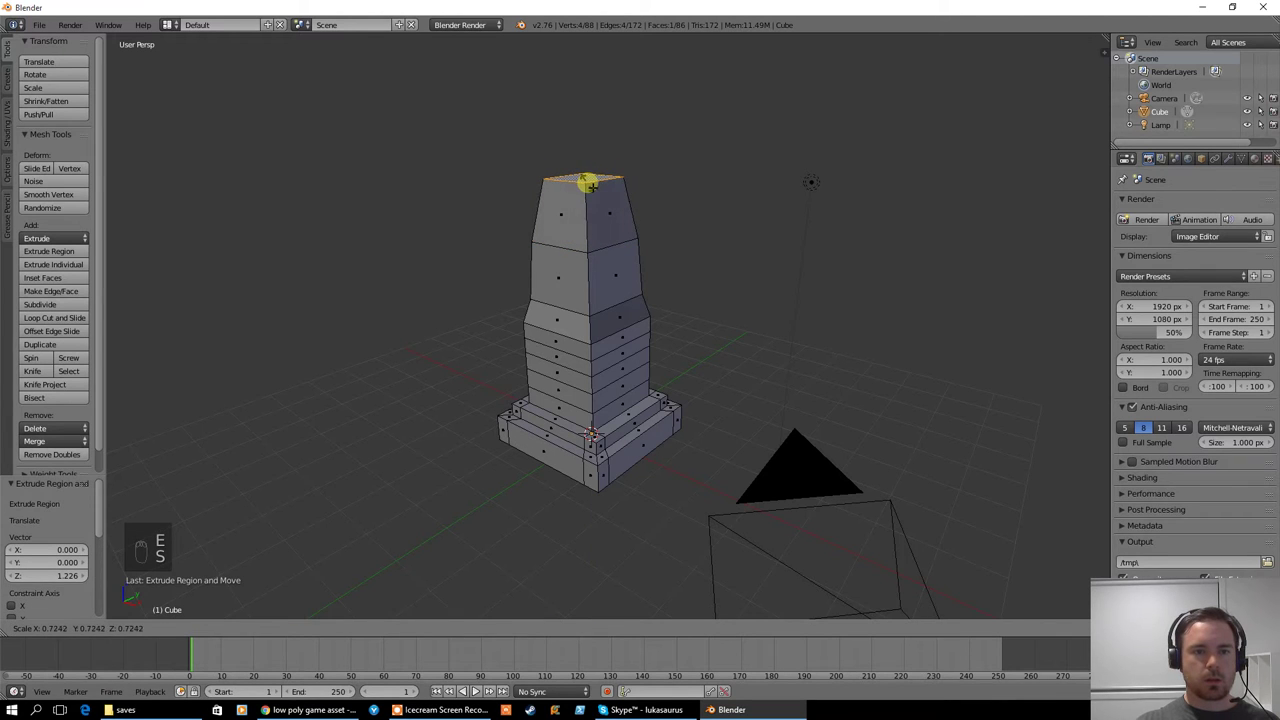
click(590, 189)
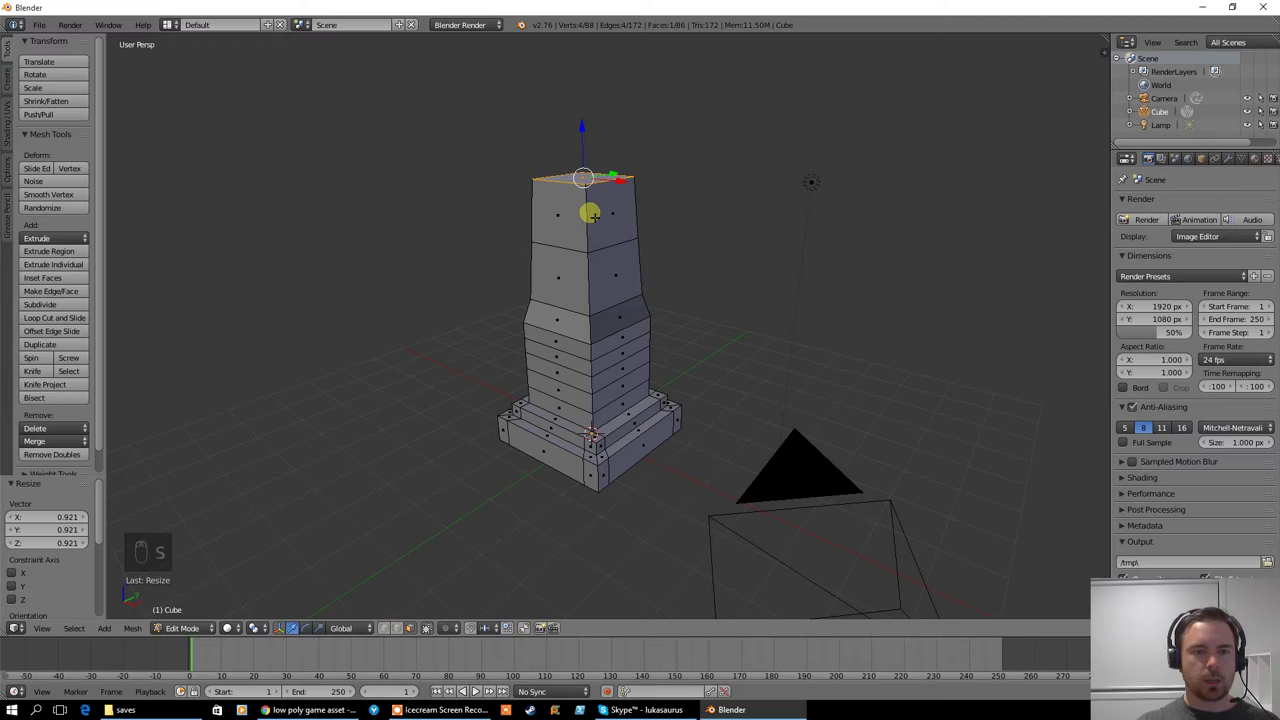
key(s)
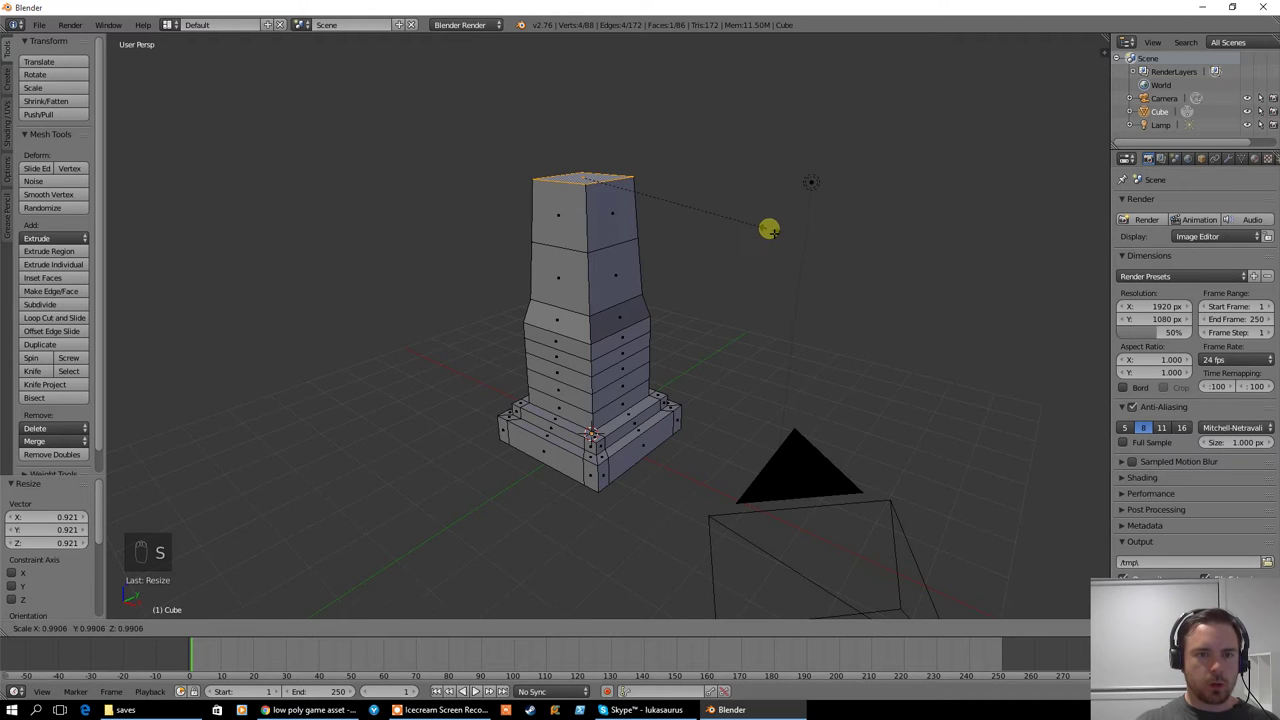
click(764, 226)
Extrude a third shaft segment about 1.21 upward and scale its top face to about 0.775
key(e)
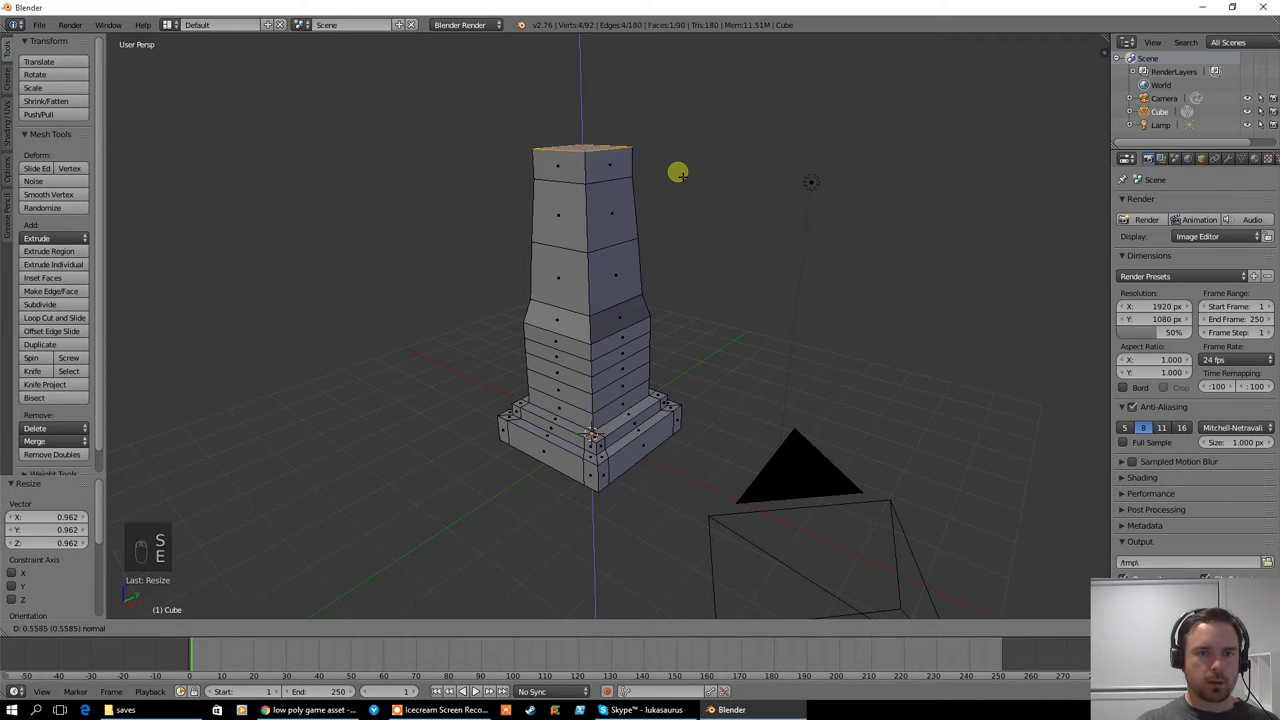
click(677, 147)
key(s)
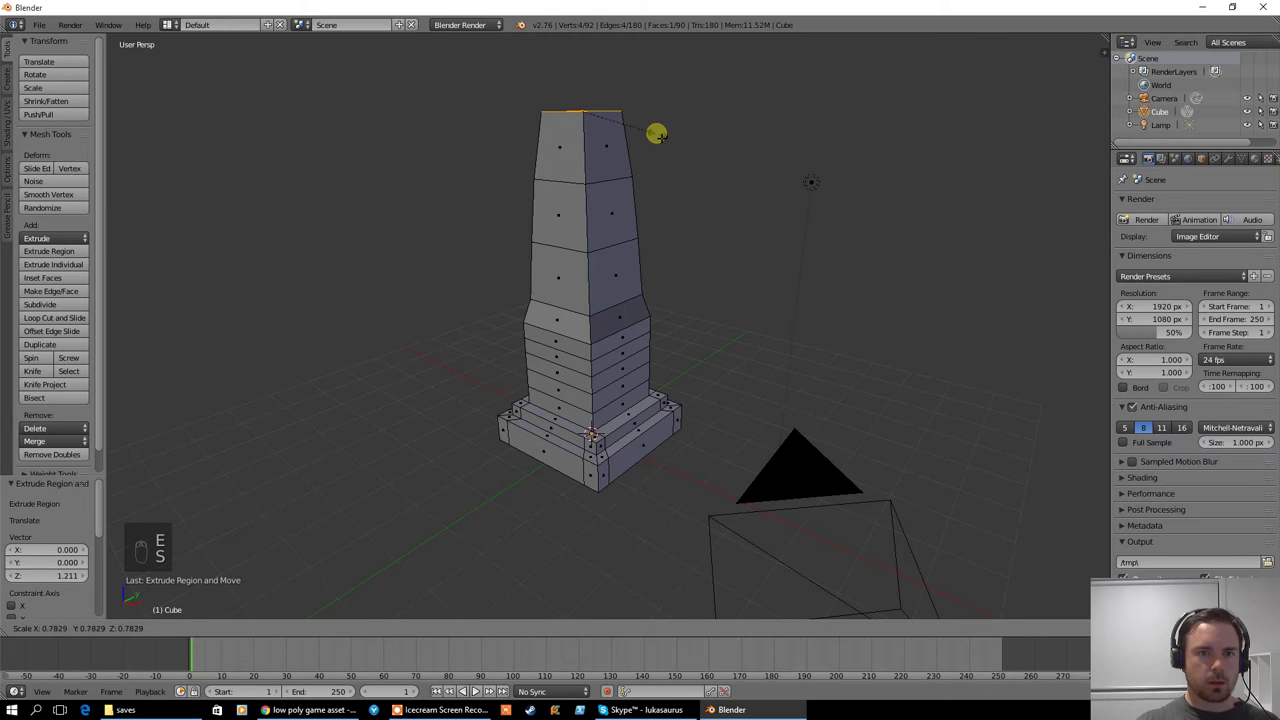
click(657, 133)
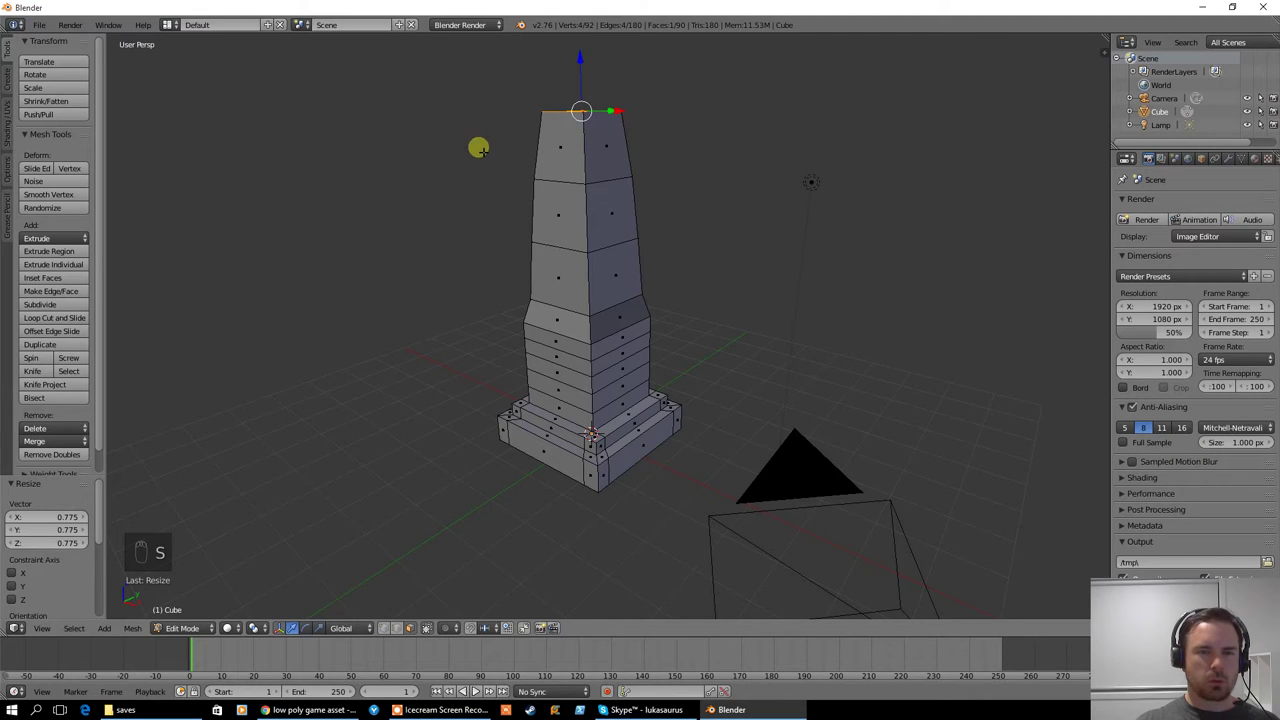
Extrude a fourth shaft segment about 1.21 upward and scale its top face to about 0.687
shift+middle_drag(480, 146, 477, 288)
key(e)
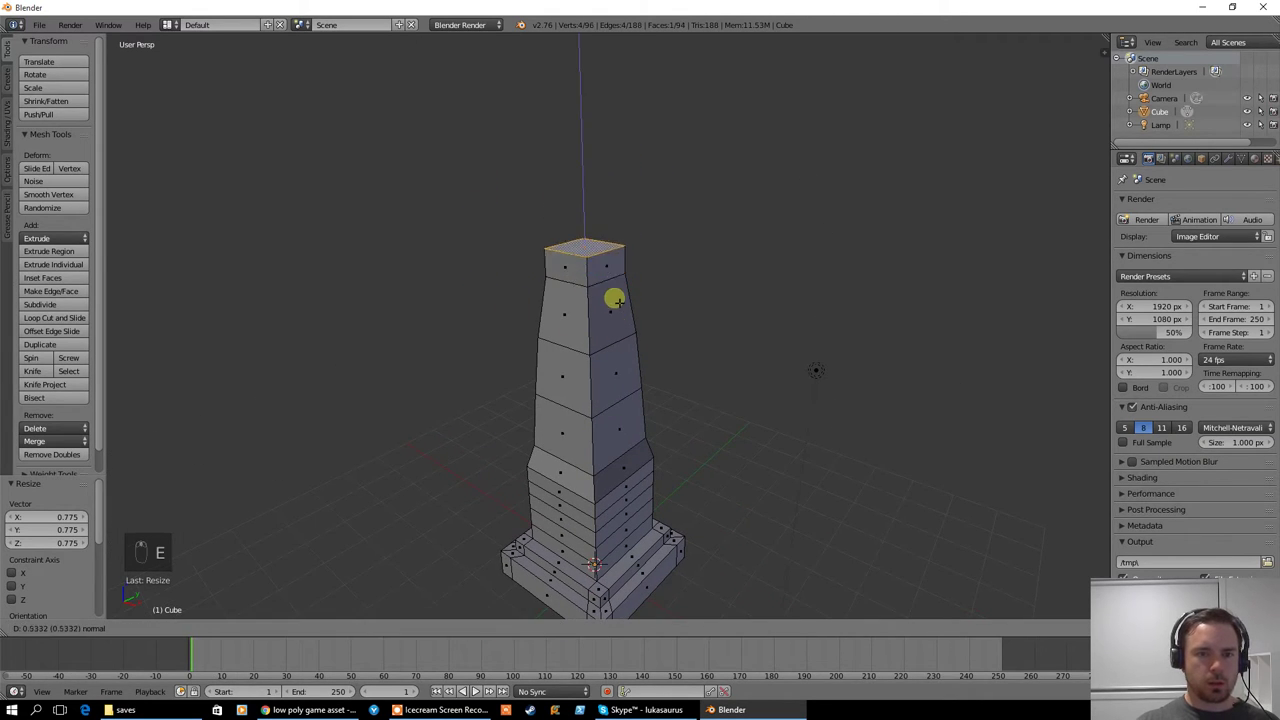
click(609, 262)
key(s)
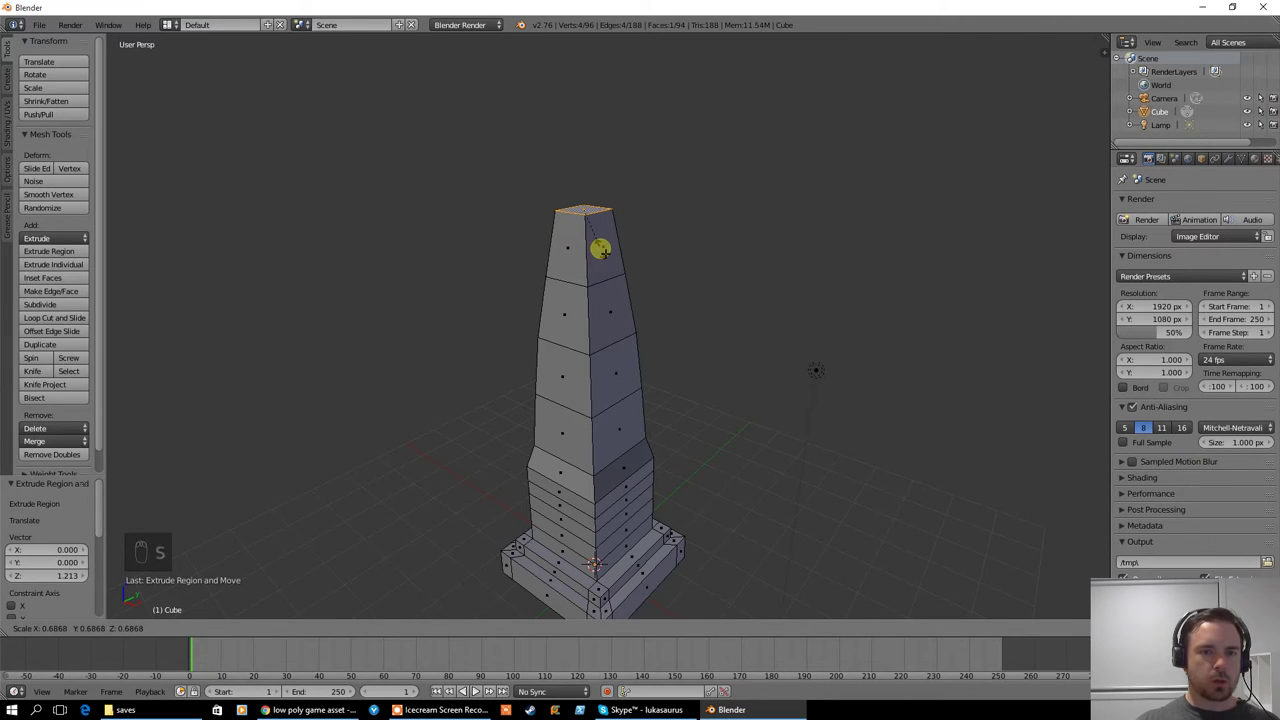
click(601, 250)
Extrude the shaft's top face upward about 0.30 and scale it to about 0.74 to begin the pointed cap
scroll(576, 197, up, 4)
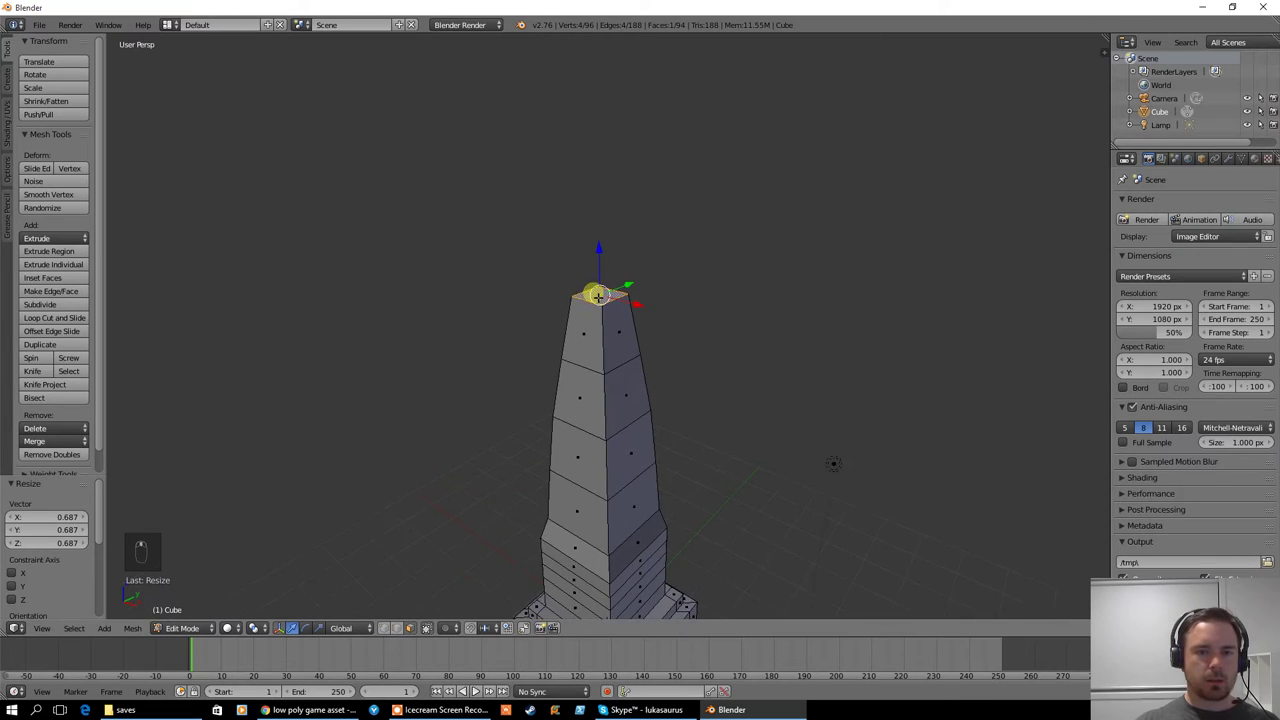
key(e)
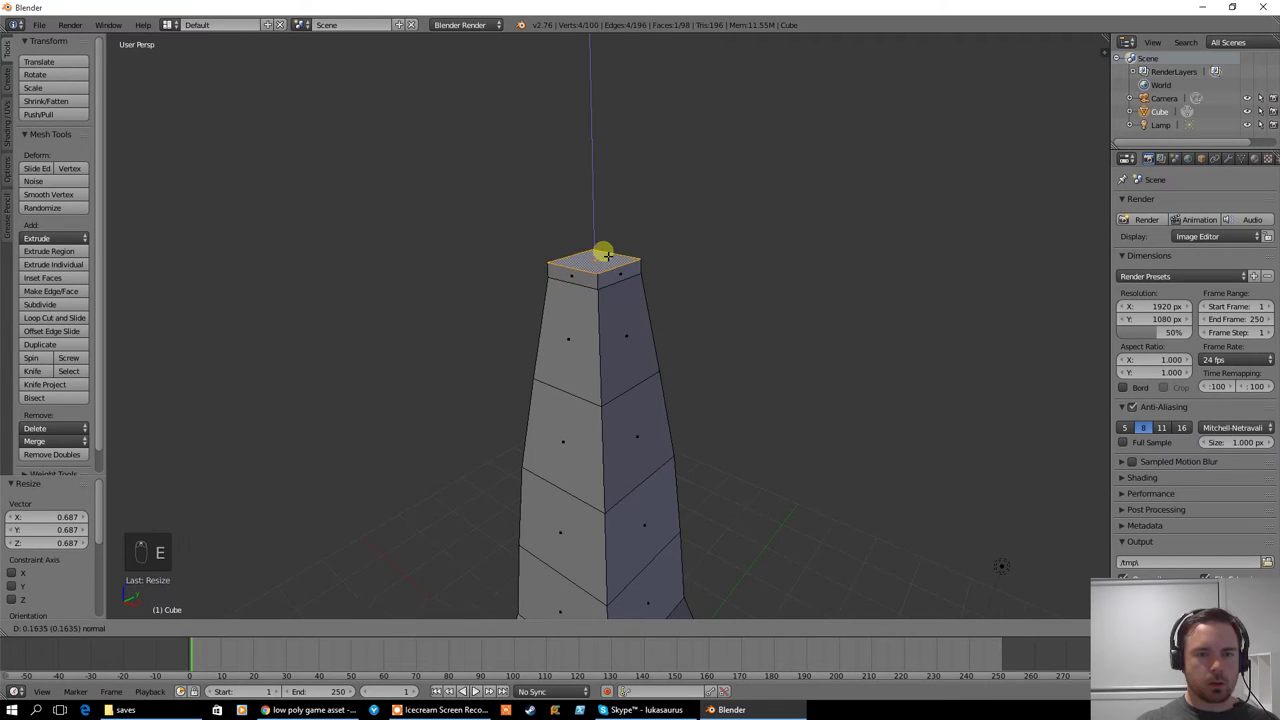
click(603, 249)
key(s)
click(668, 256)
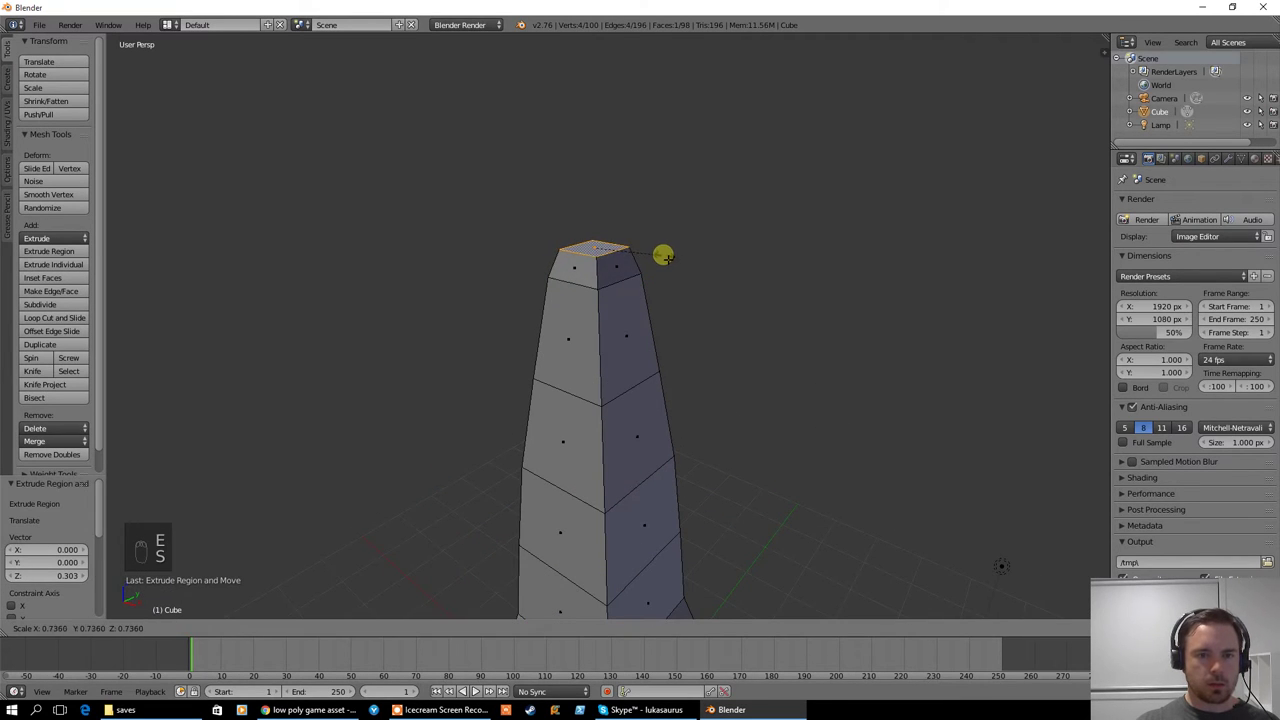
Extrude the cap's top face upward about 0.50 and scale it to about 0.254
key(e)
click(658, 208)
key(s)
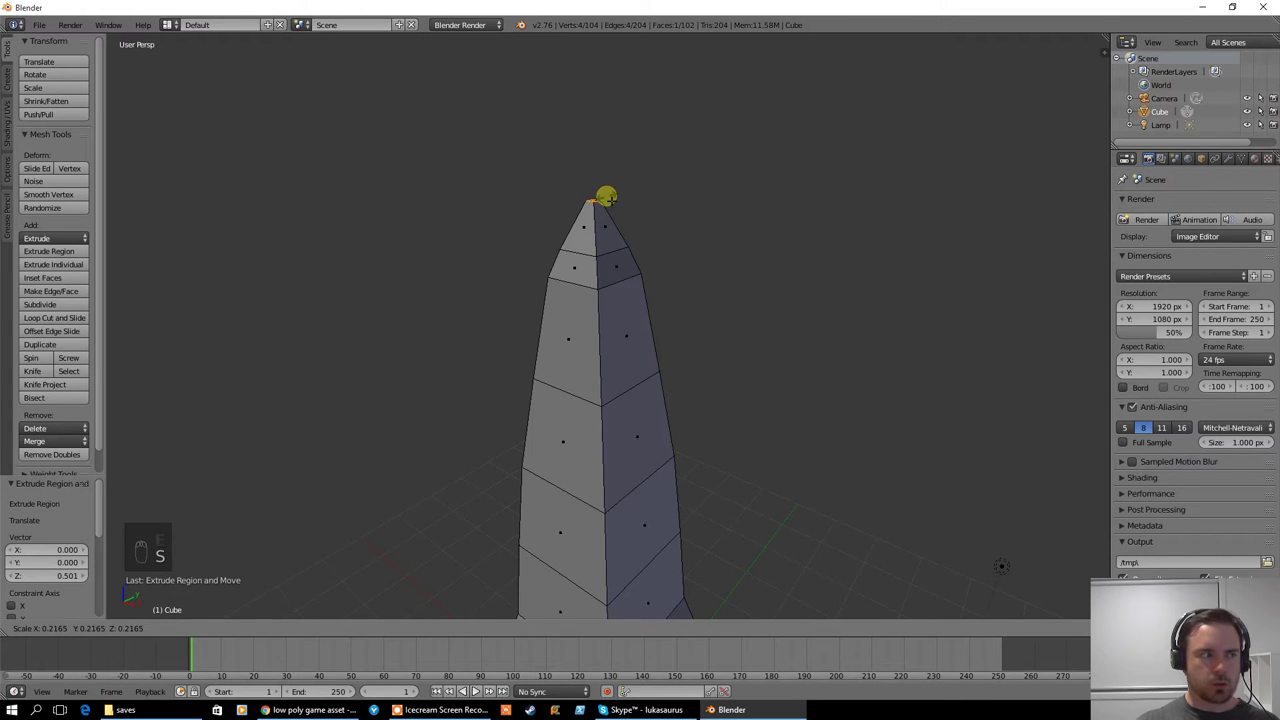
click(609, 197)
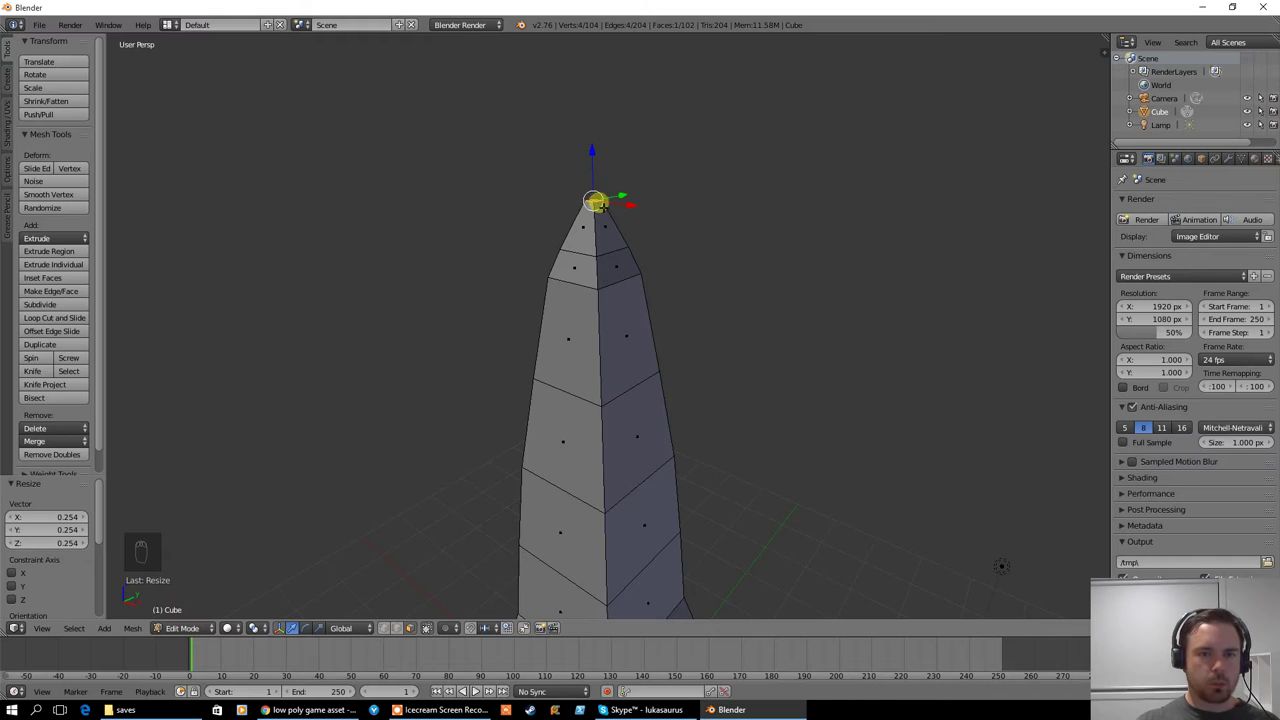
Extrude the small tip face upward about 0.07 and scale it to about 0.19 to close the point
scroll(597, 203, up, 3)
middle_drag(566, 157, 617, 338)
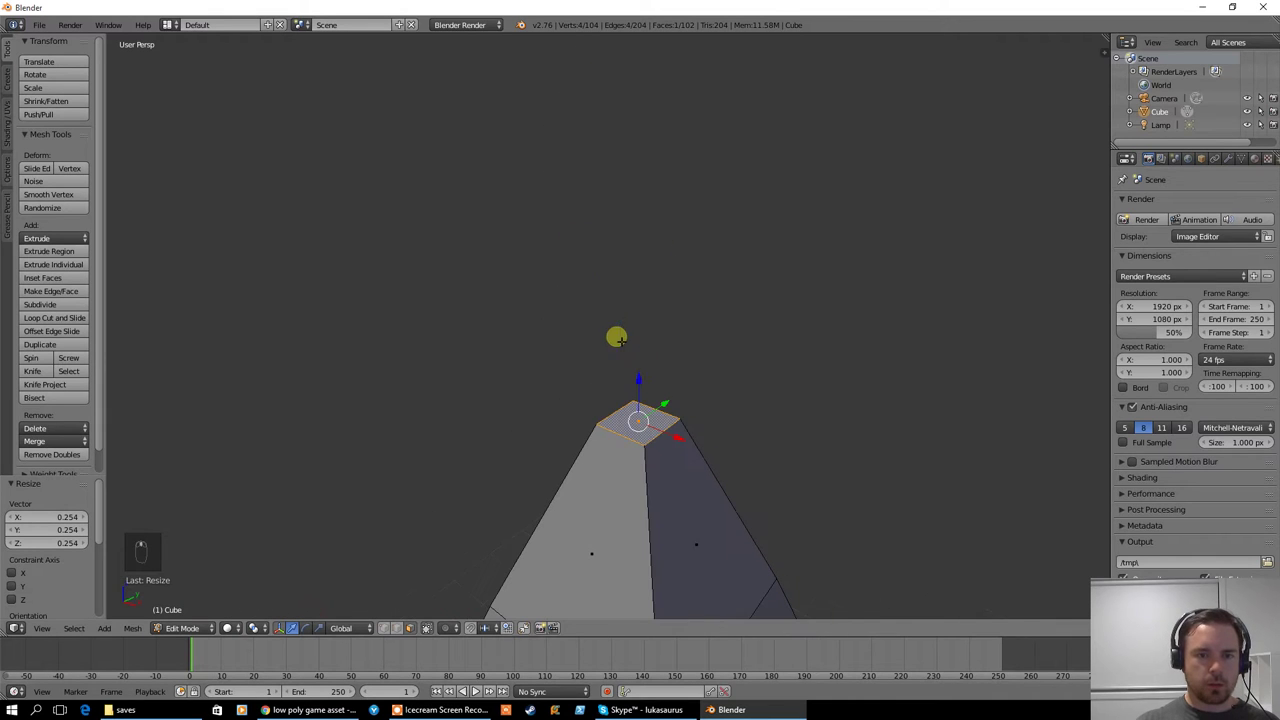
key(e)
click(677, 423)
key(s)
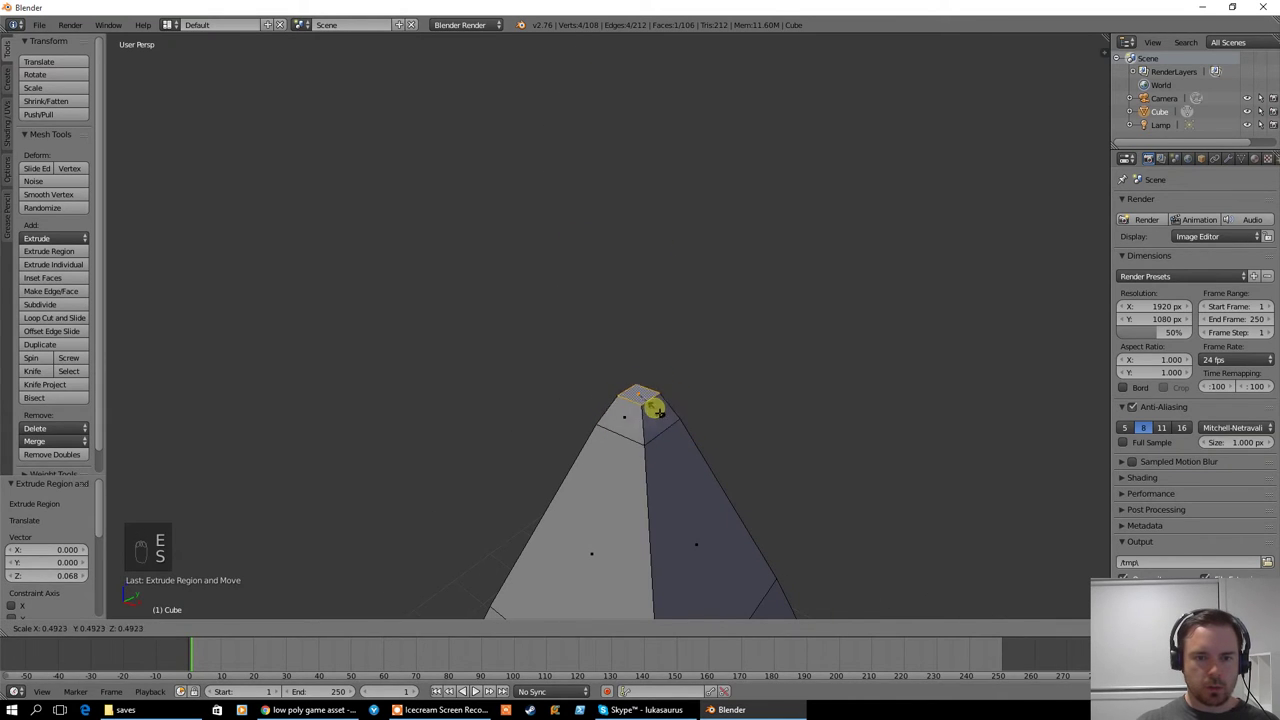
click(648, 403)
Select the four stacked shaft faces on the -Y side and inset them together with a thickness of about 0.127
scroll(643, 514, down, 4)
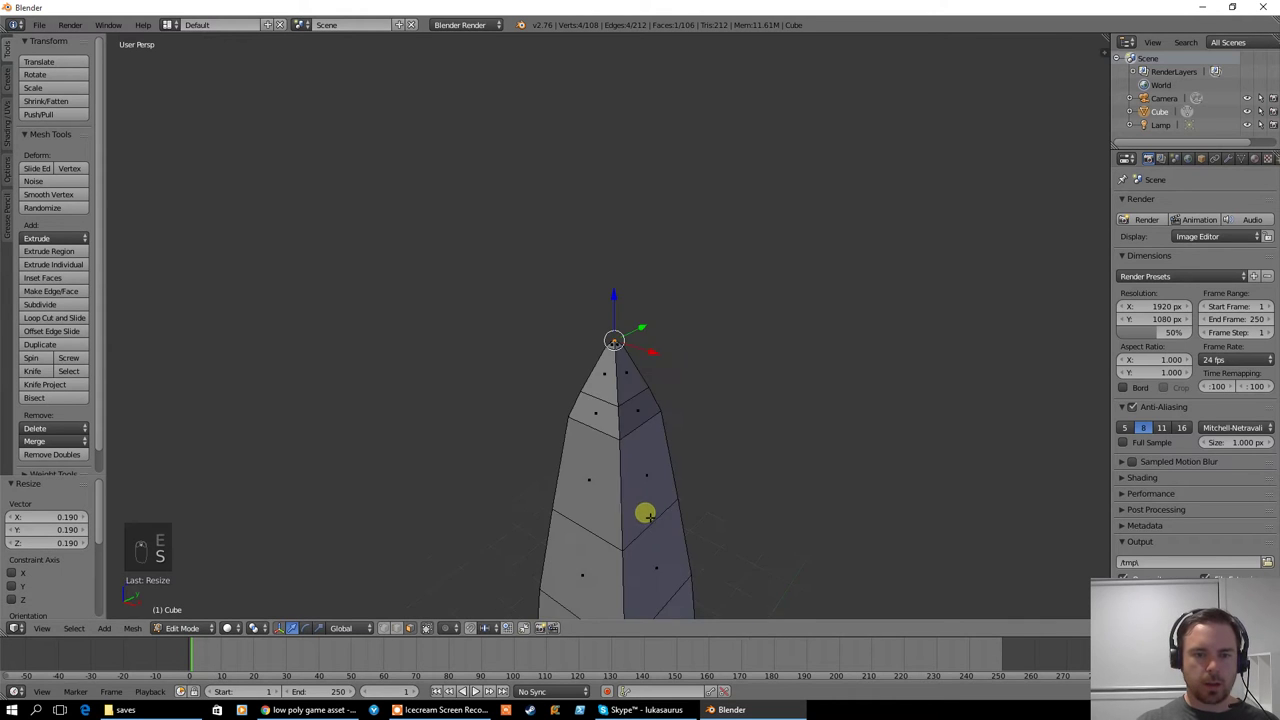
middle_drag(600, 473, 624, 402)
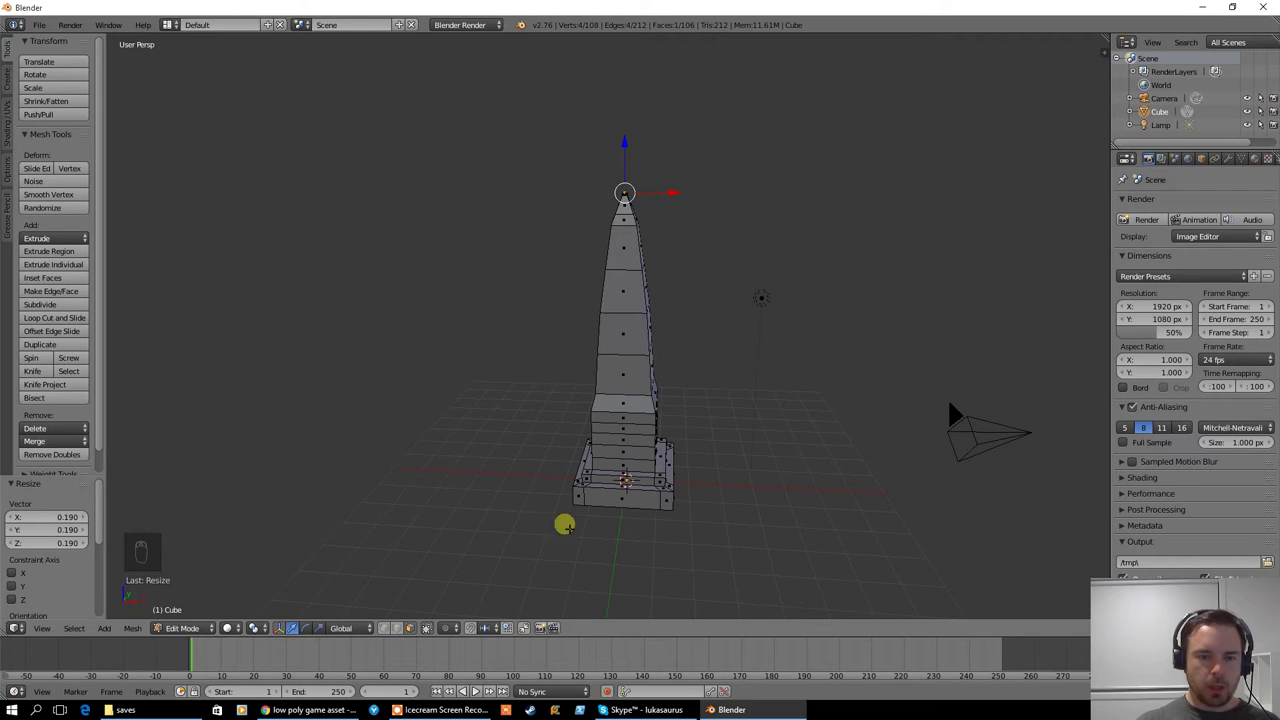
middle_drag(712, 366, 651, 289)
right_click(628, 268)
shift+right_click(621, 303)
shift+right_click(620, 340)
shift+right_click(617, 381)
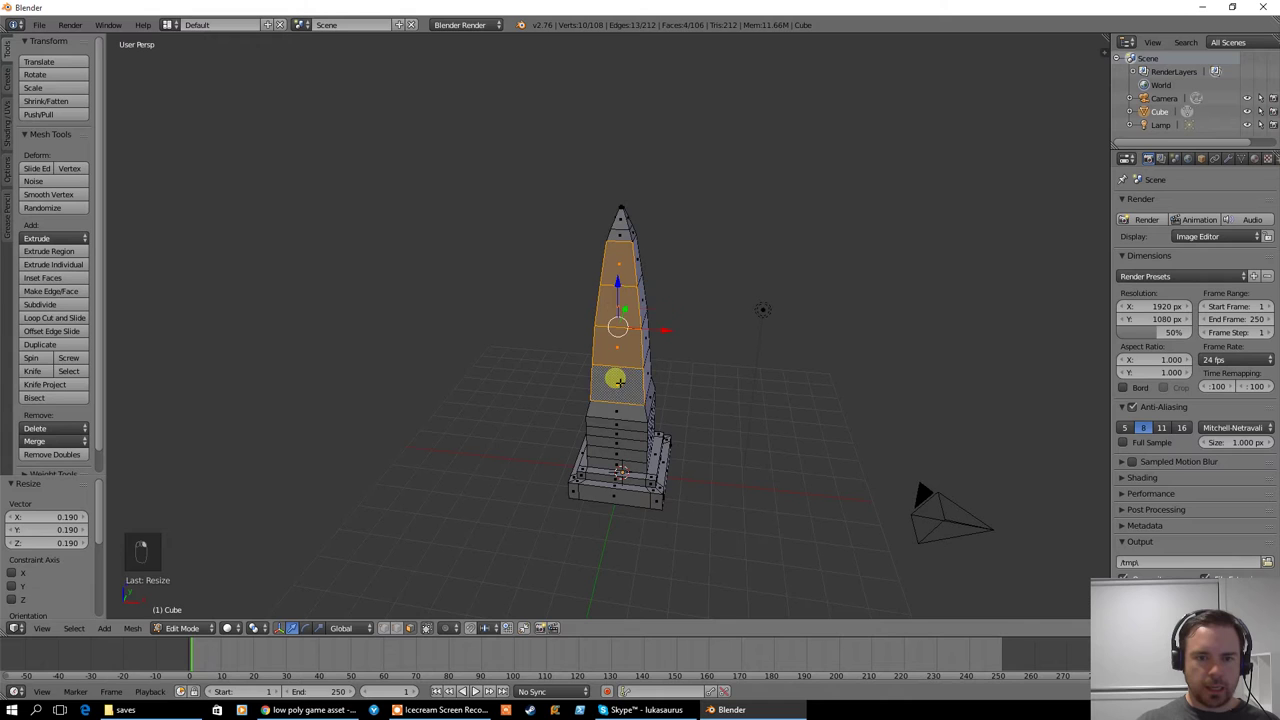
middle_drag(710, 390, 686, 356)
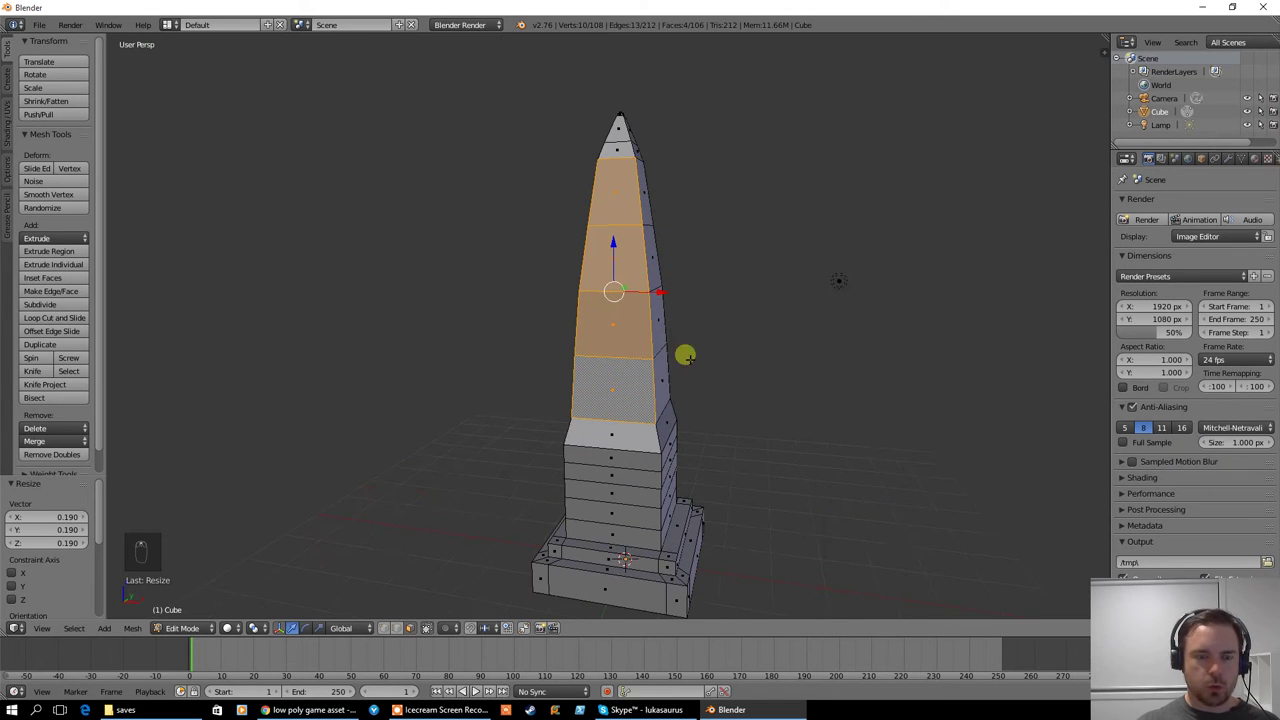
key(i)
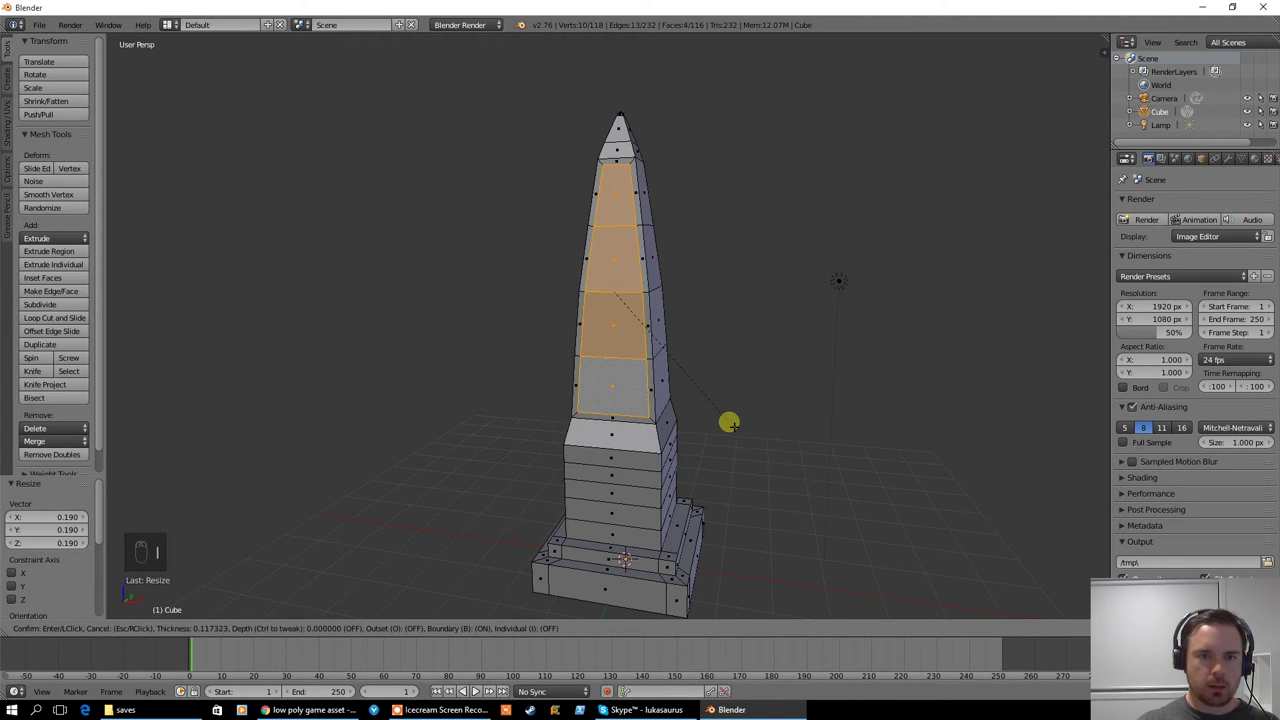
click(728, 423)
Extrude the inset shaft faces inward about 0.15 to form a recessed panel
key(e)
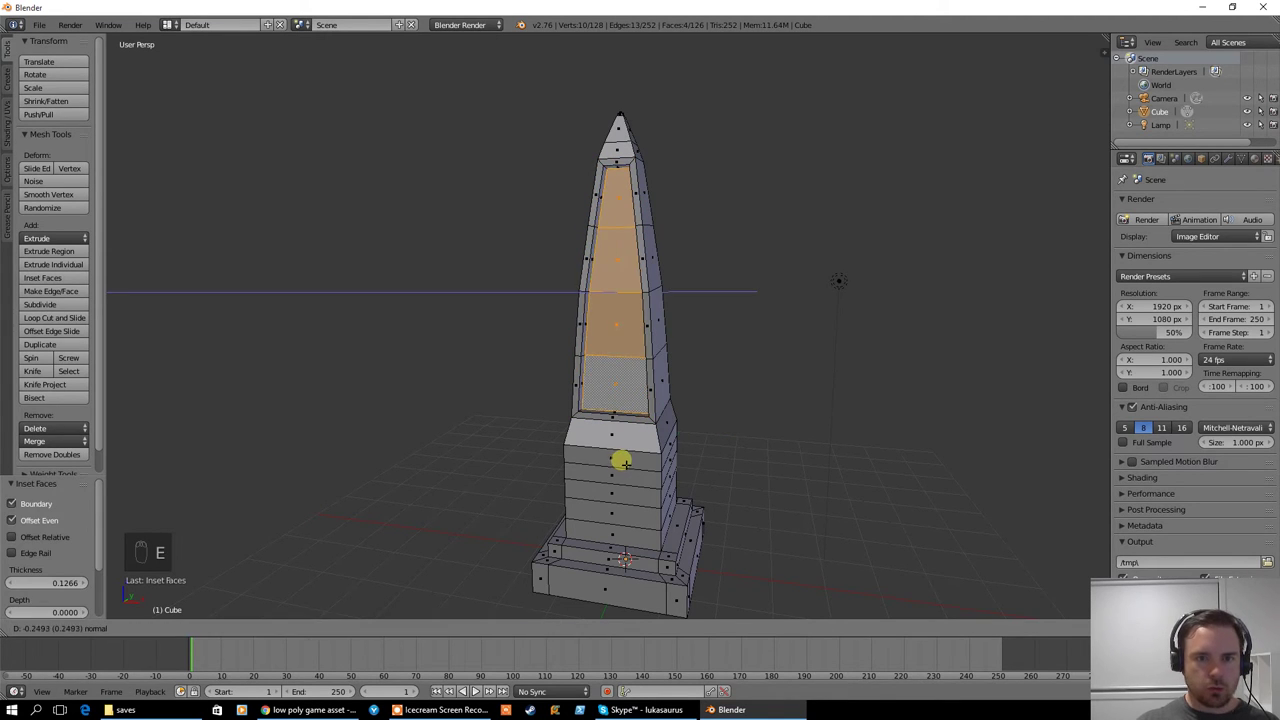
click(623, 462)
middle_drag(623, 462, 608, 437)
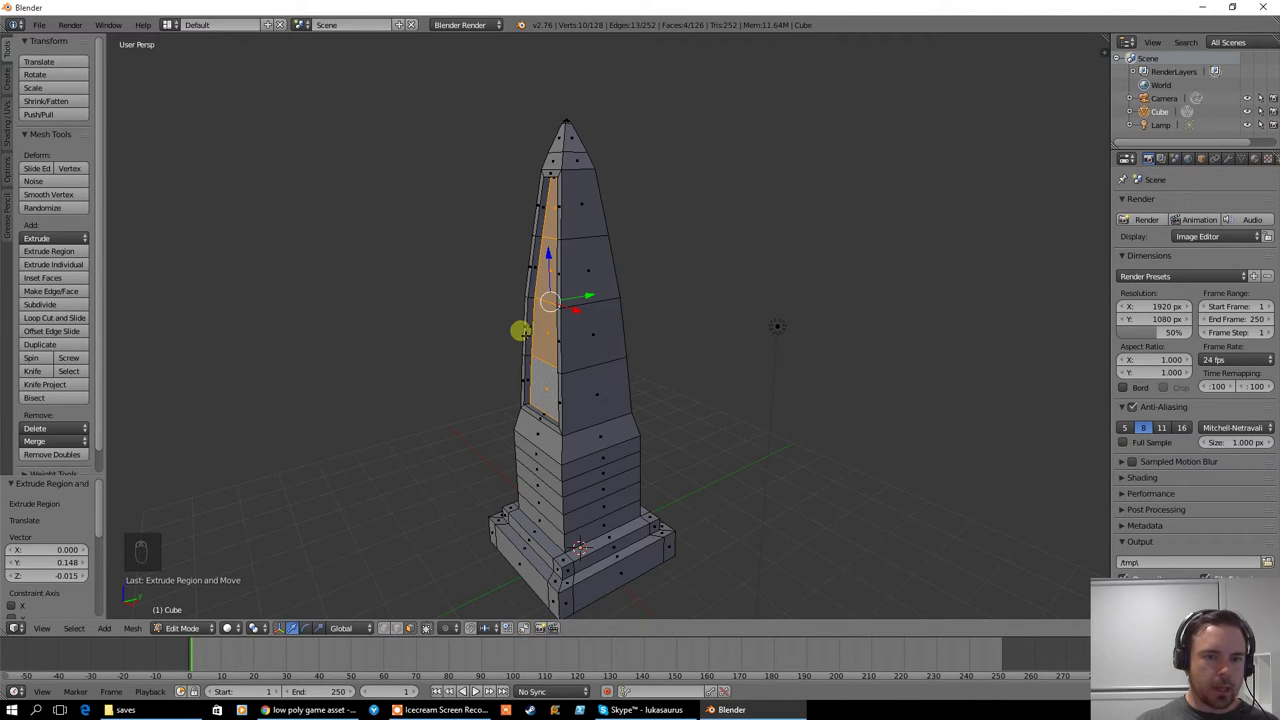
Extrude the recessed panel faces back outward by about 0.07
key(e)
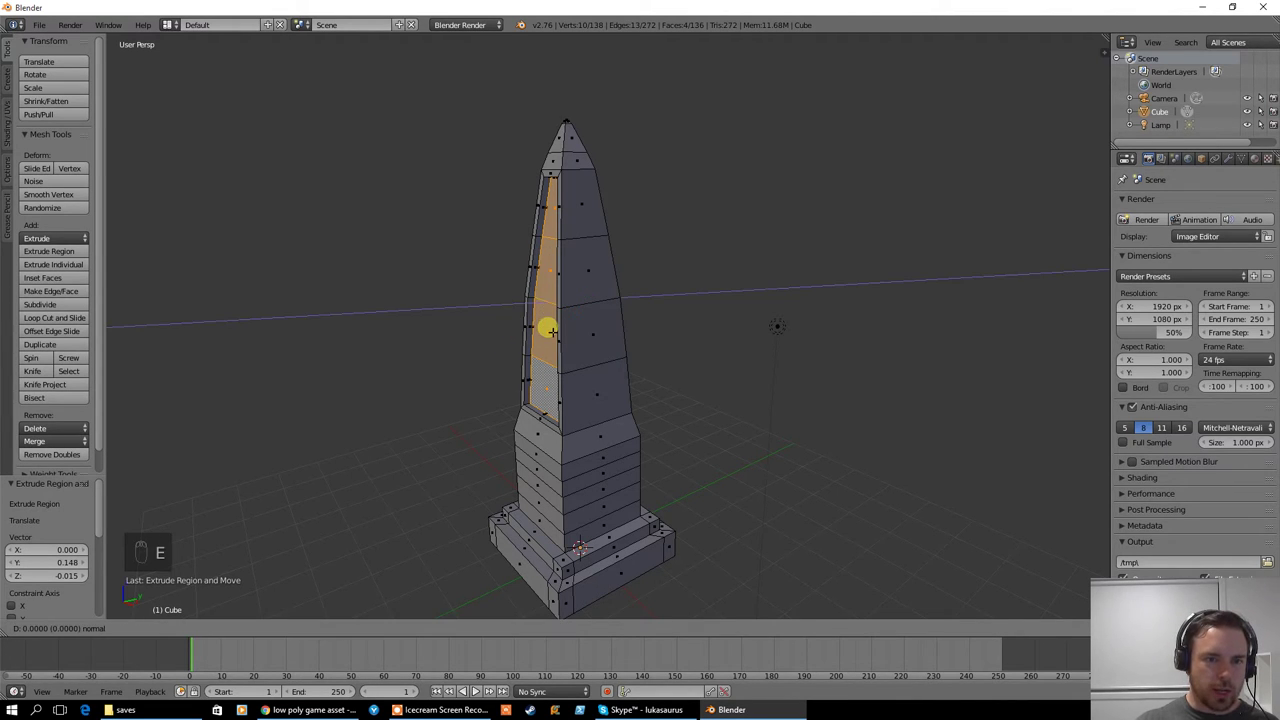
click(543, 329)
scroll(421, 348, up, 3)
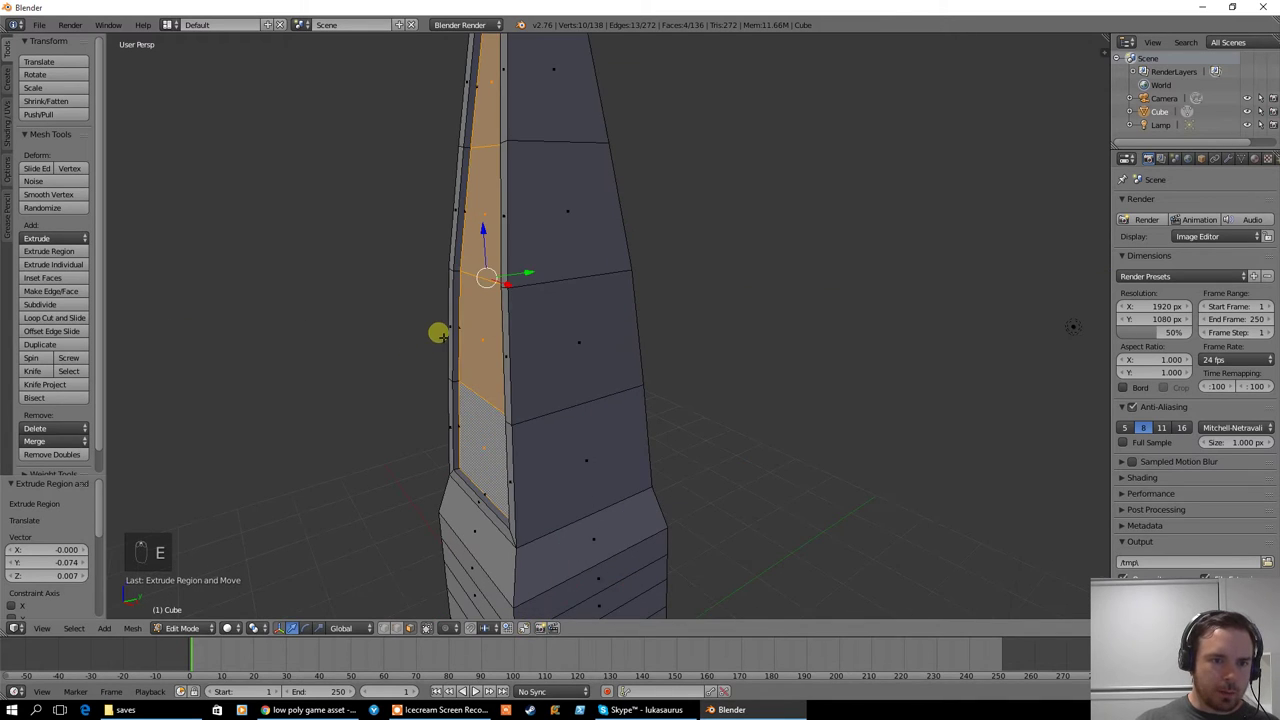
Undo the last two extrusions of the recessed panel faces on the -Y side
middle_drag(437, 331, 499, 348)
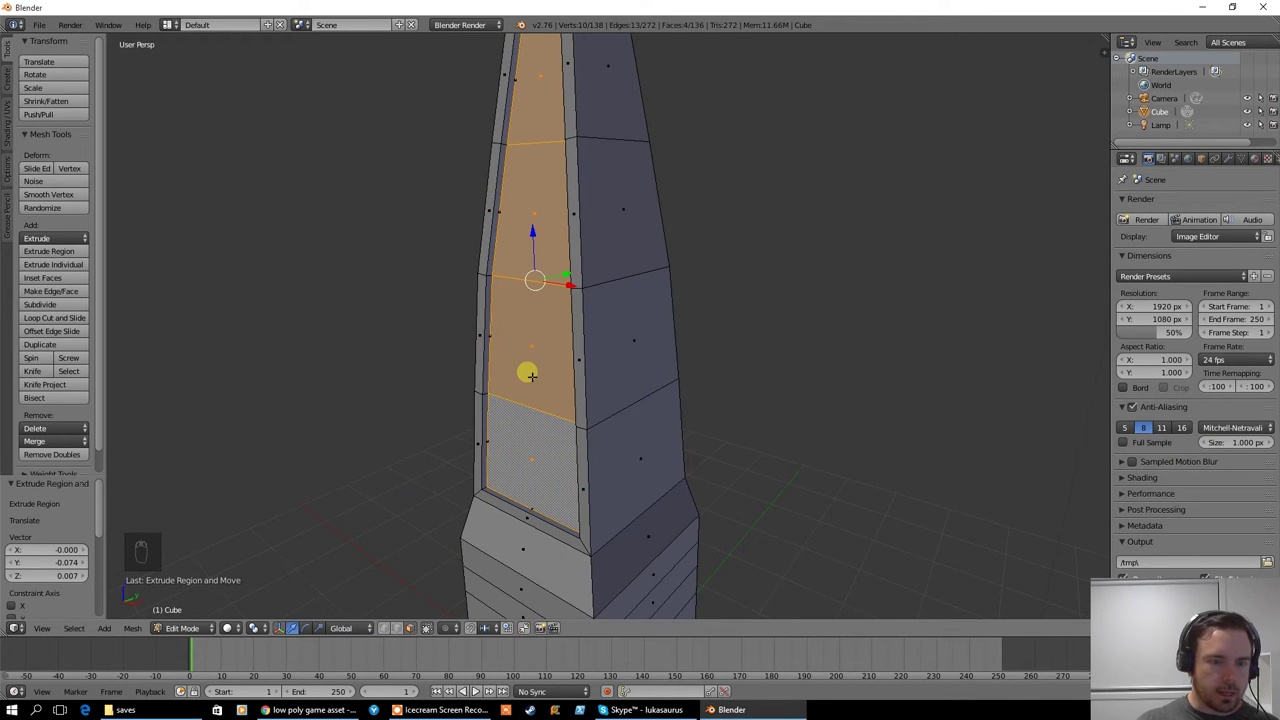
key(ctrl+z)
key(ctrl+z)
Extrude the inset -Y shaft faces inward about 0.157 and move them back outward about 0.093 along Y
key(e)
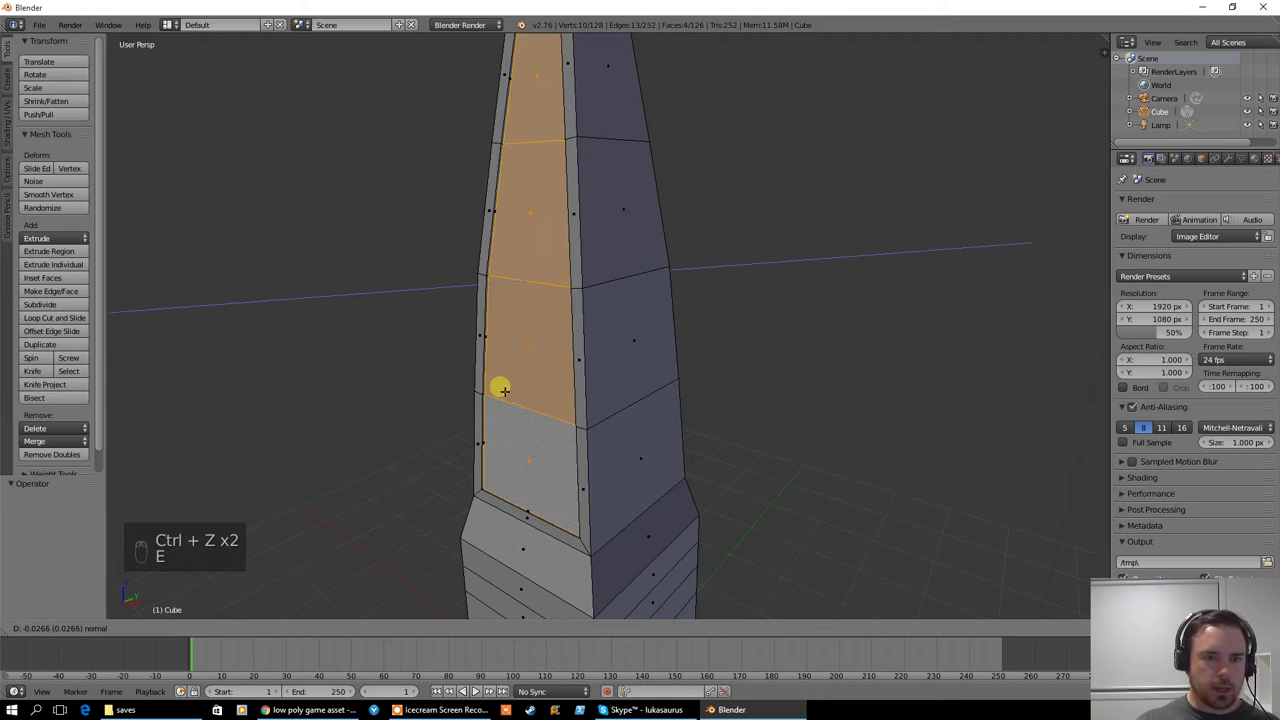
click(527, 389)
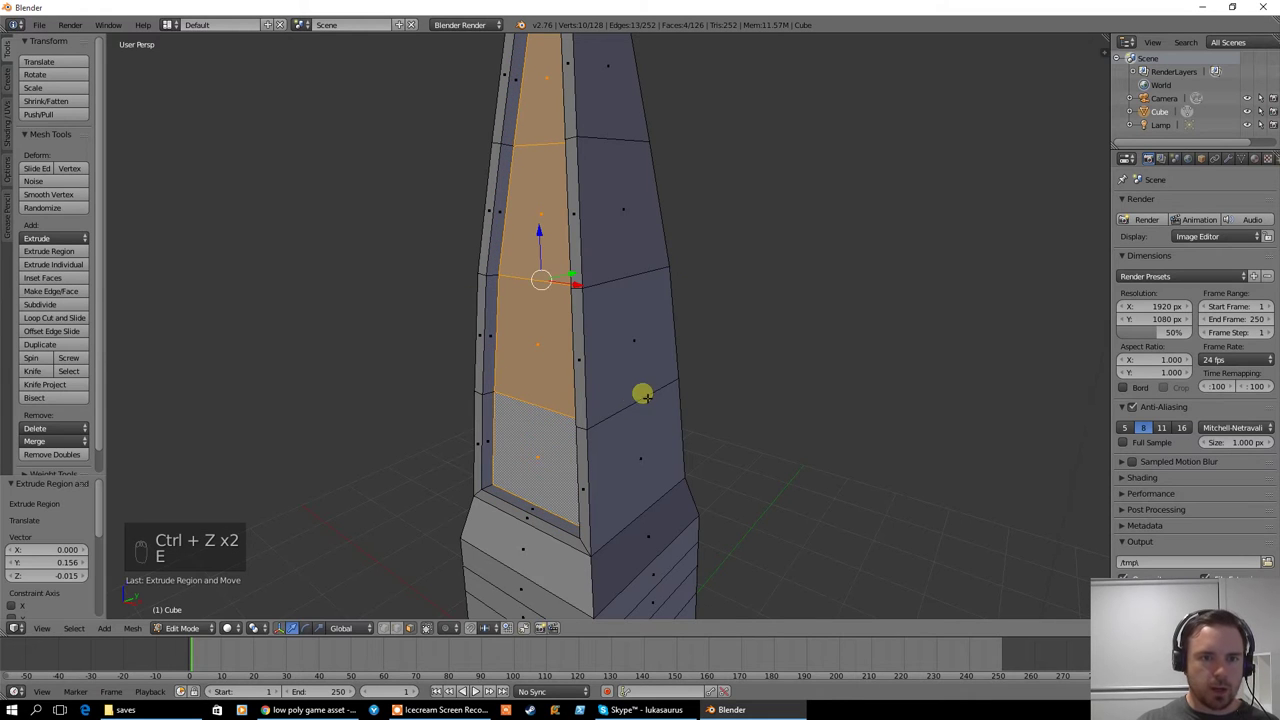
middle_drag(640, 391, 589, 334)
drag(551, 277, 542, 276)
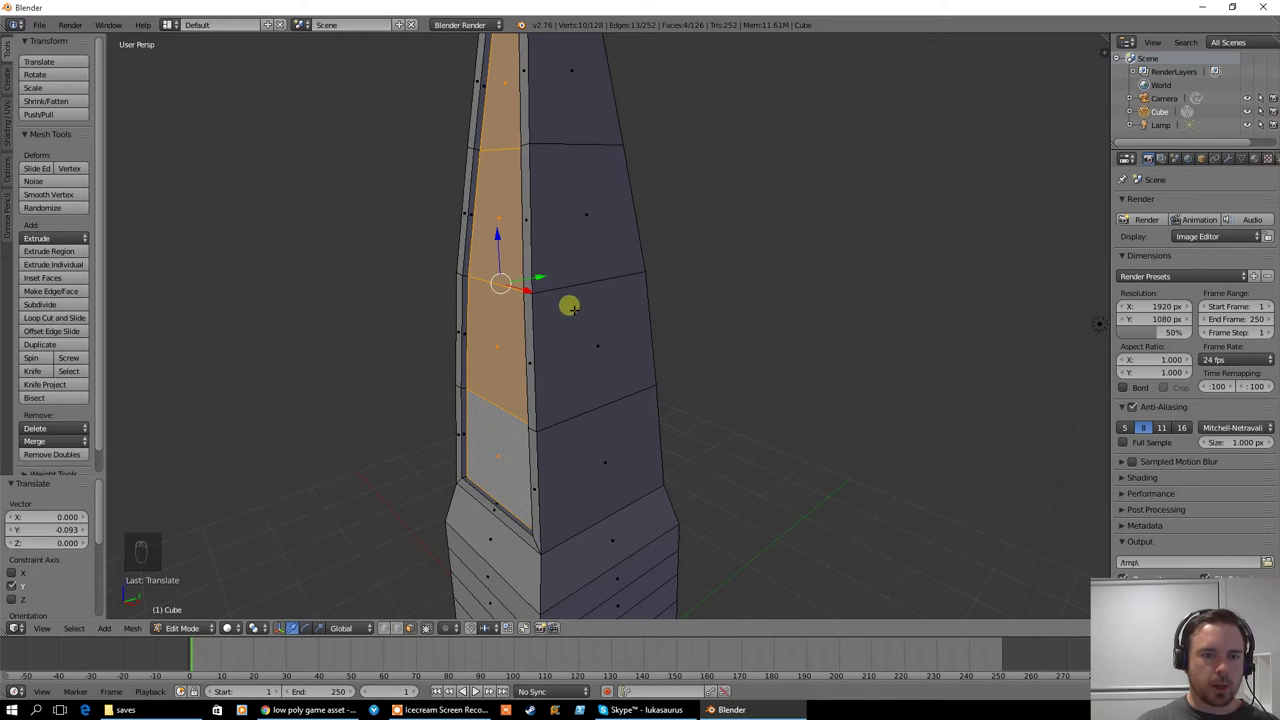
Inset the four stacked shaft faces on the +X side together by about 0.086 and extrude them inward about 0.07
right_click(569, 117)
shift+right_click(574, 220)
shift+right_click(592, 337)
shift+right_click(606, 466)
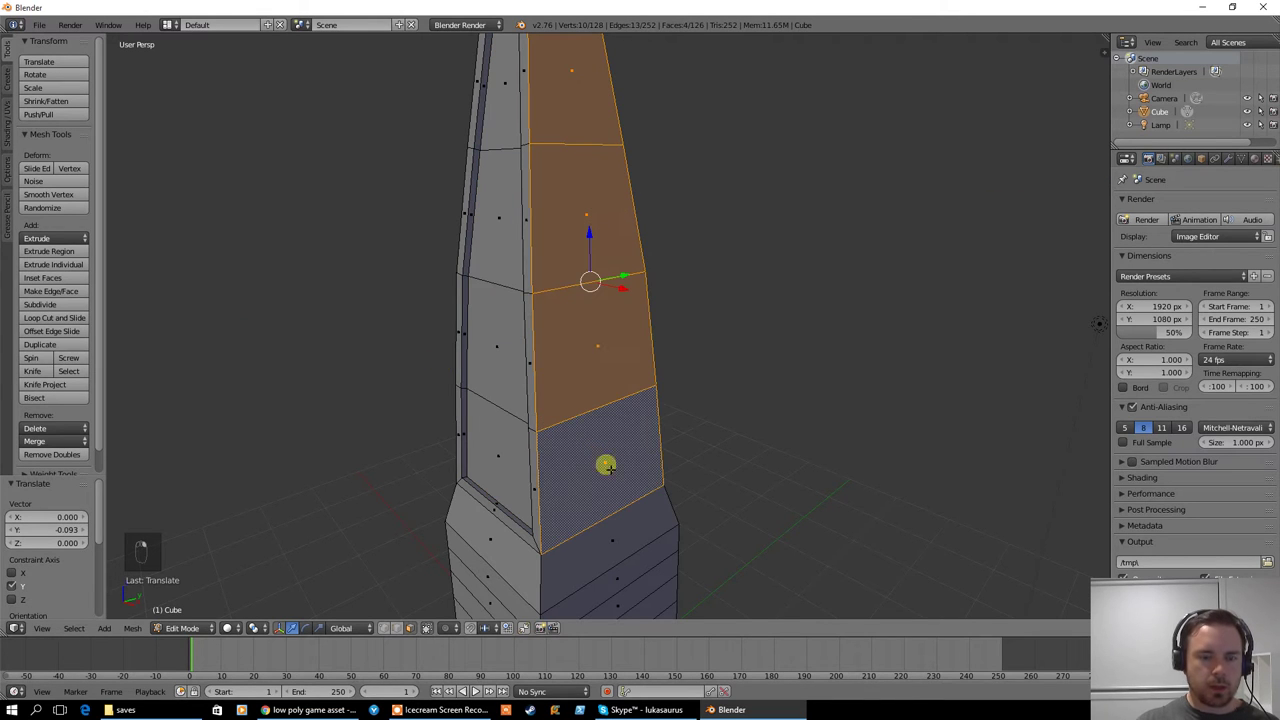
key(i)
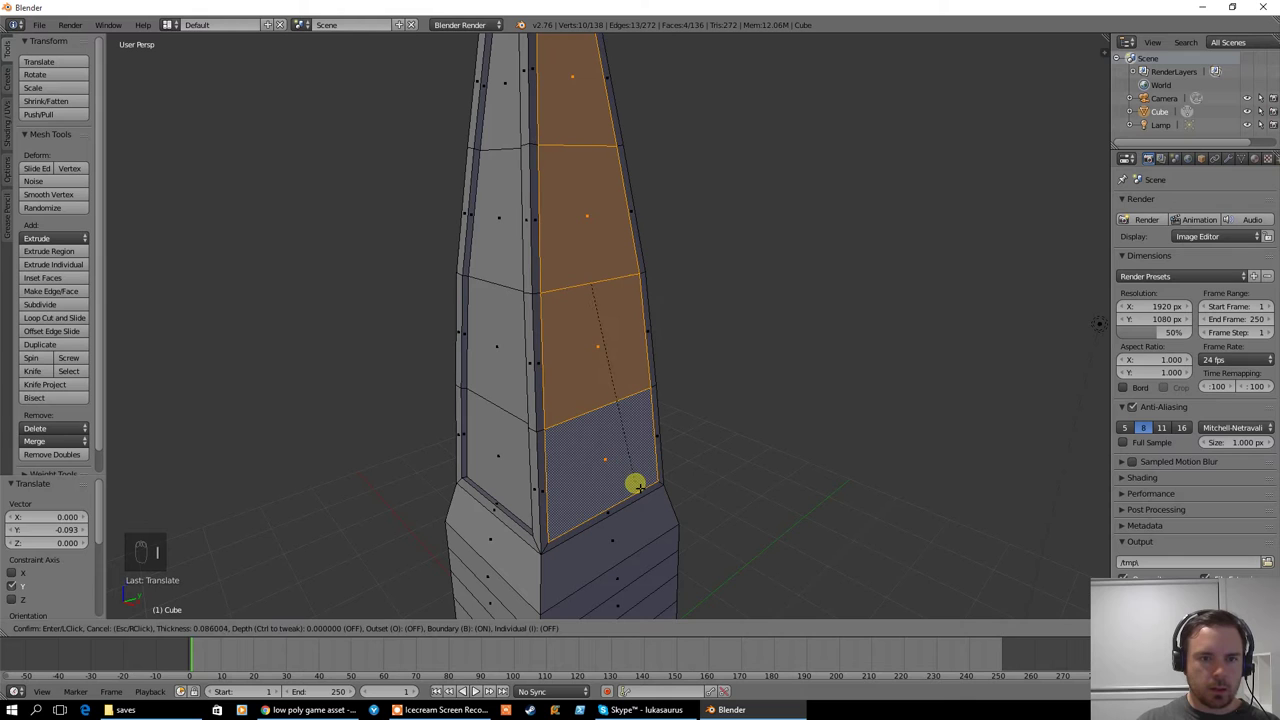
click(636, 486)
key(e)
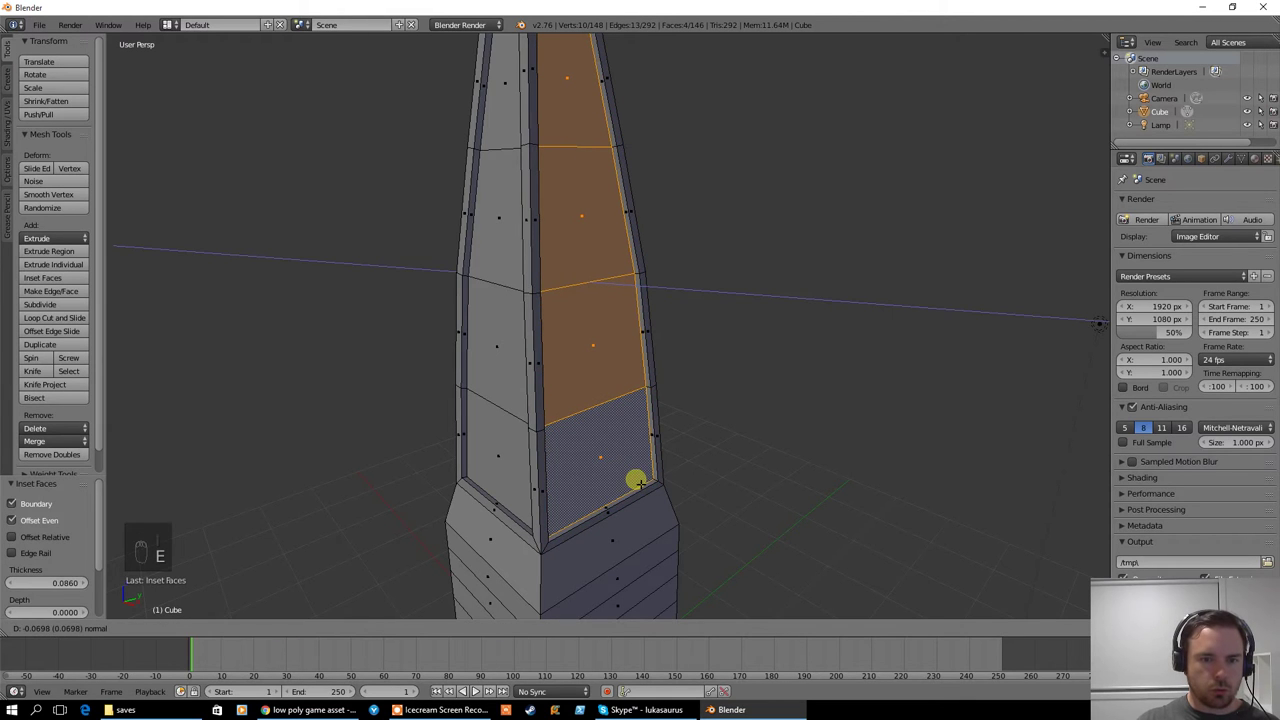
click(636, 486)
Inset the four stacked shaft faces on the -X side together by about 0.111 and extrude them inward about 0.094
scroll(405, 373, down, 3)
scroll(405, 373, down, 2)
middle_drag(506, 374, 657, 257)
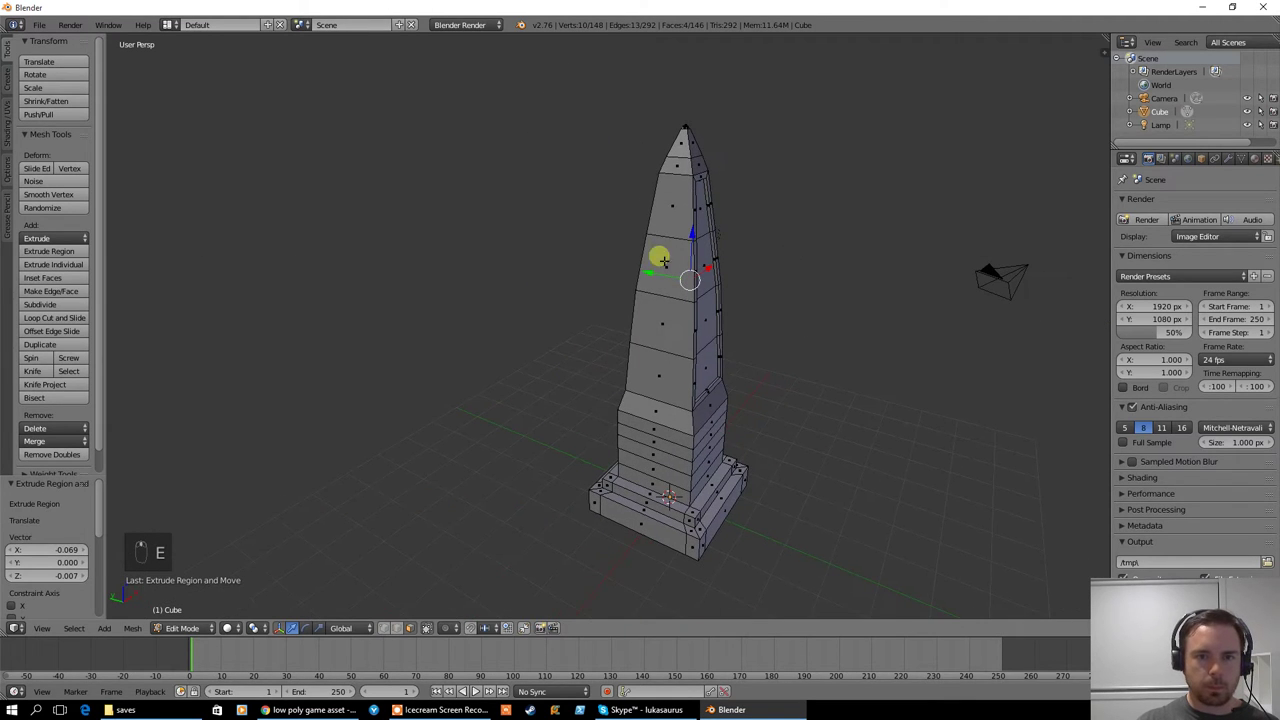
right_click(671, 220)
shift+right_click(666, 265)
shift+right_click(655, 330)
shift+right_click(653, 375)
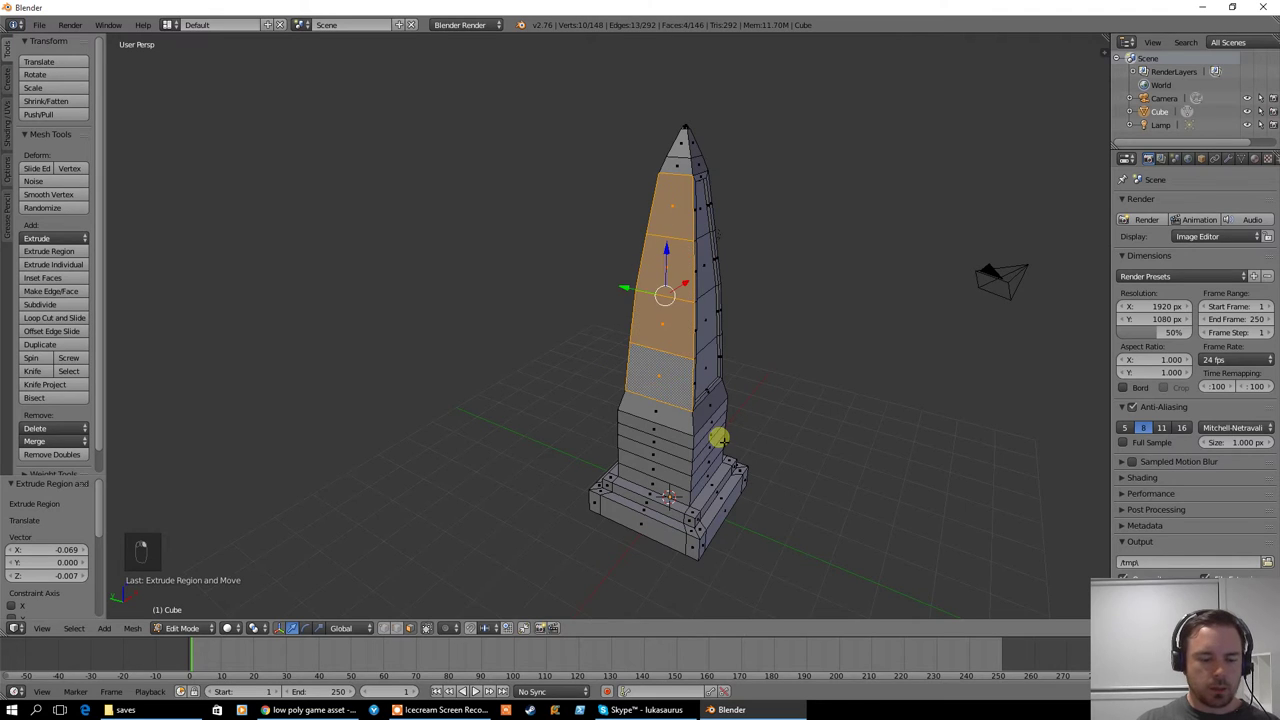
key(i)
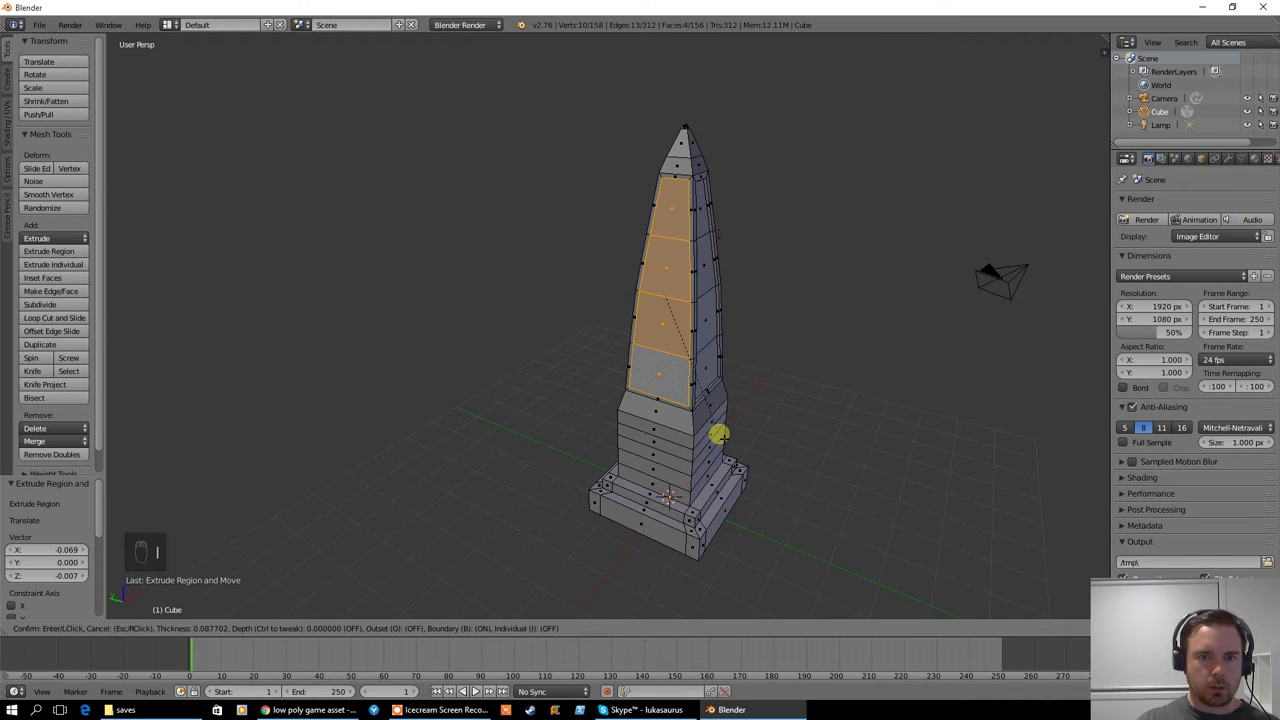
click(719, 433)
key(e)
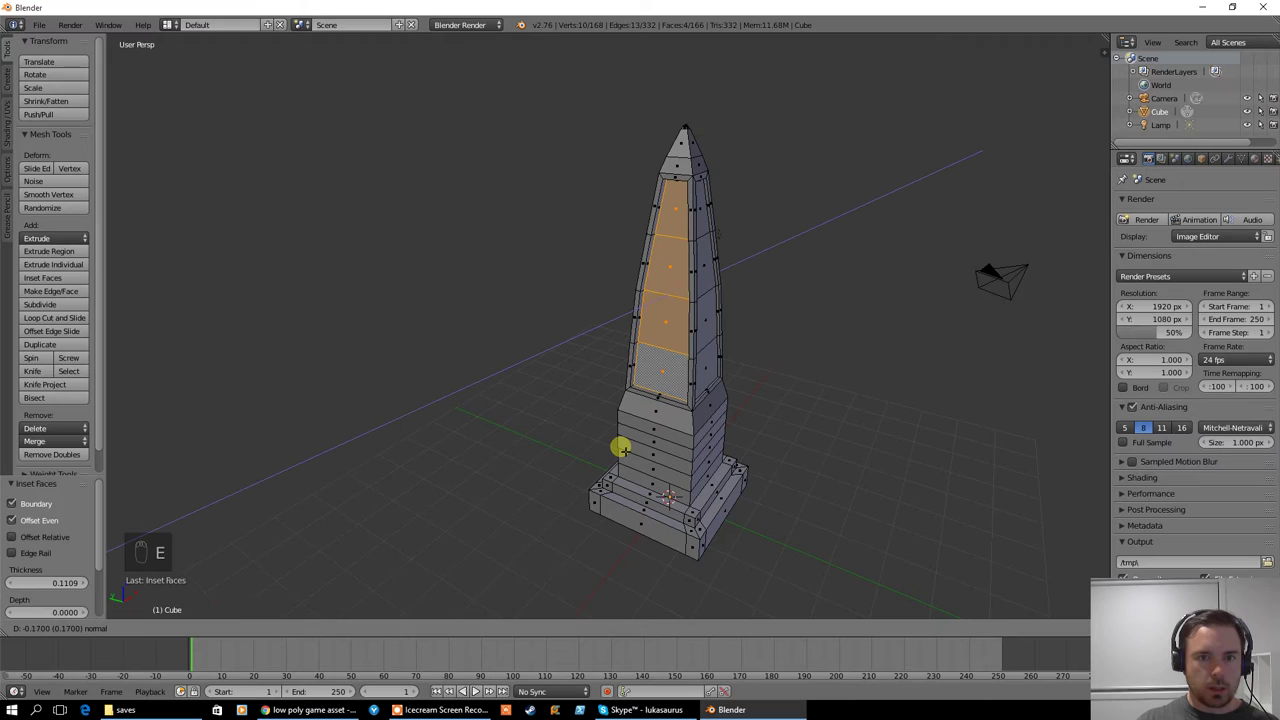
click(620, 448)
Inset the four stacked shaft faces on the +Y side together by about 0.075 and extrude them inward about 0.09
middle_drag(597, 434, 714, 377)
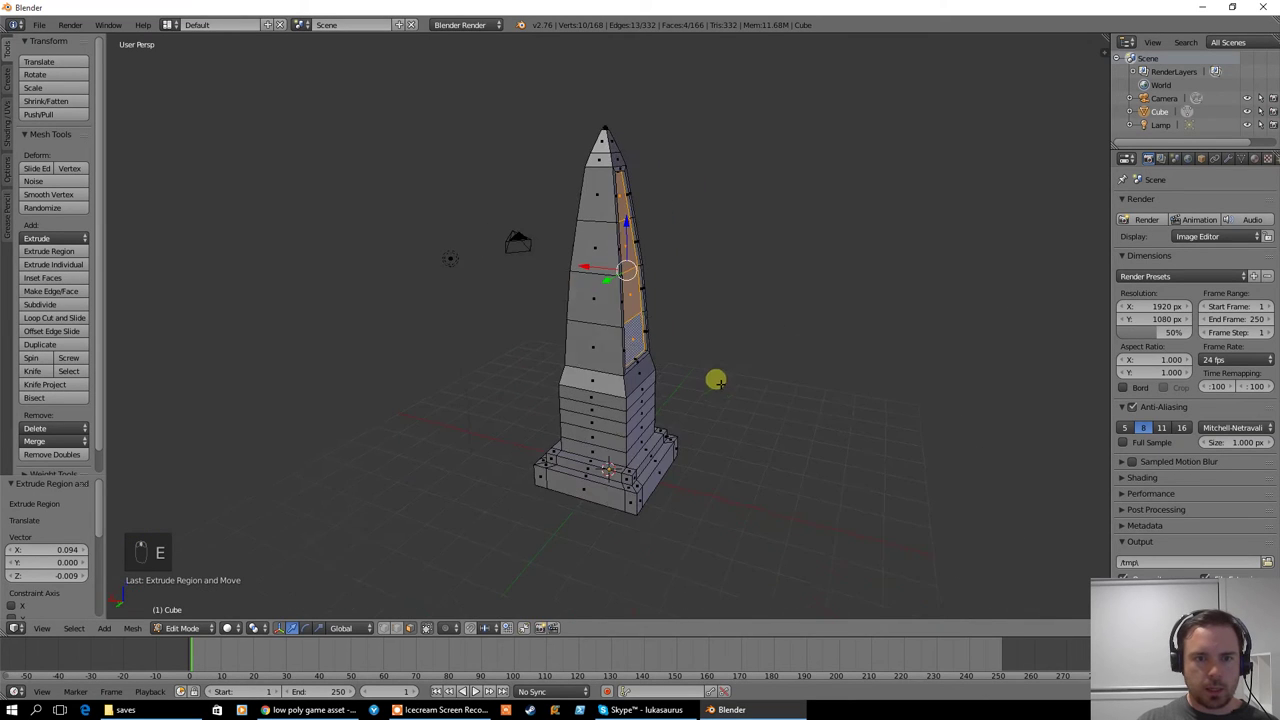
right_click(612, 340)
mouse_move(612, 340)
shift+right_down()
mouse_move(586, 191)
mouse_move(596, 260)
shift+right_up()
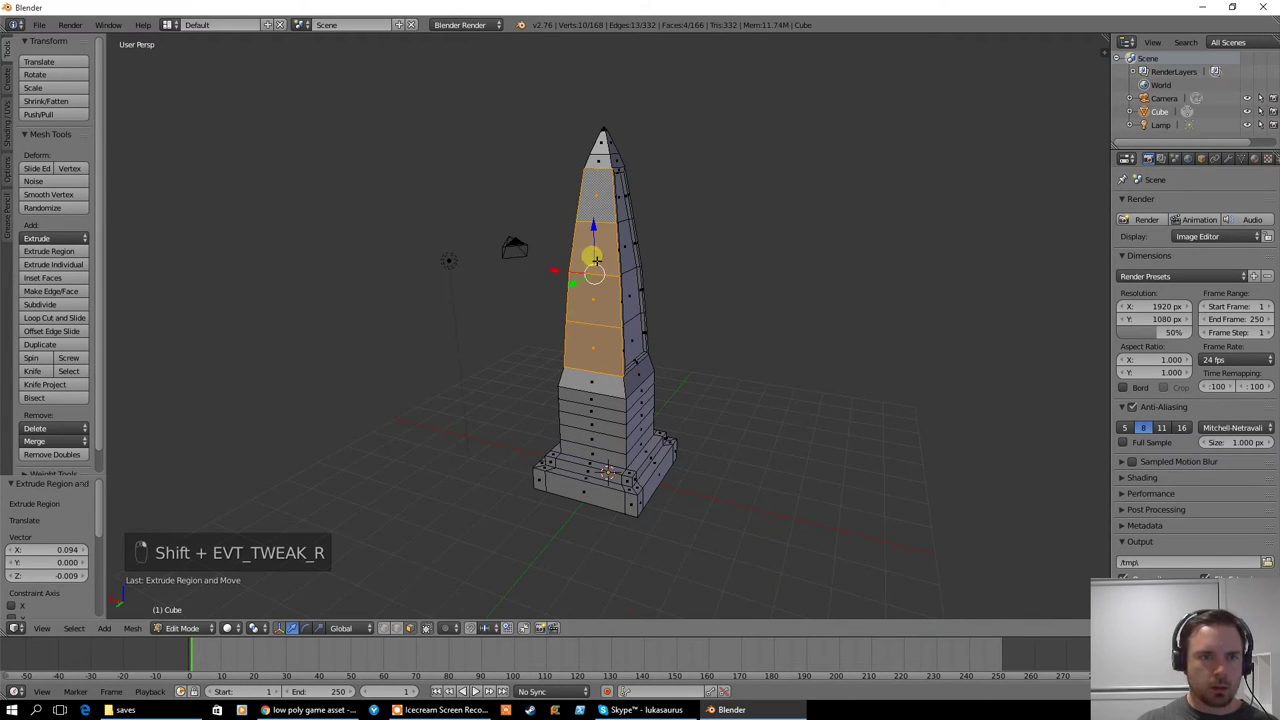
shift+middle_drag(583, 294, 557, 366)
scroll(541, 390, up, 2)
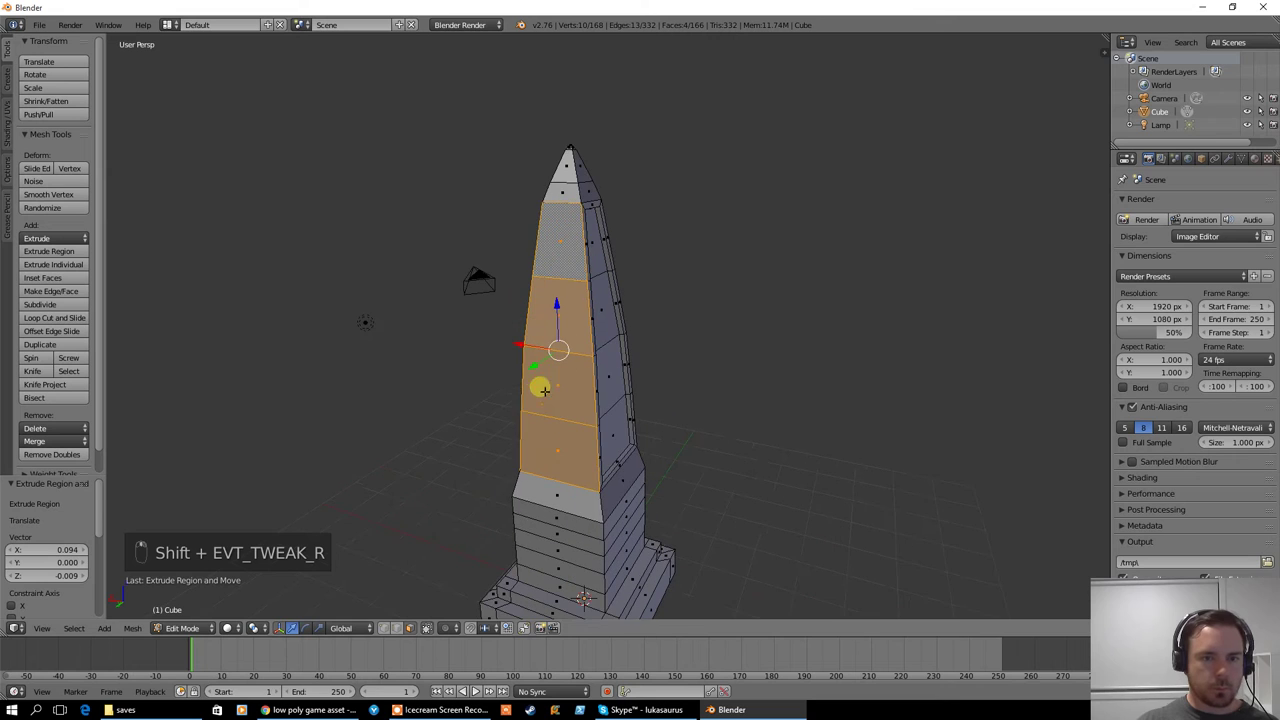
key(i)
click(511, 450)
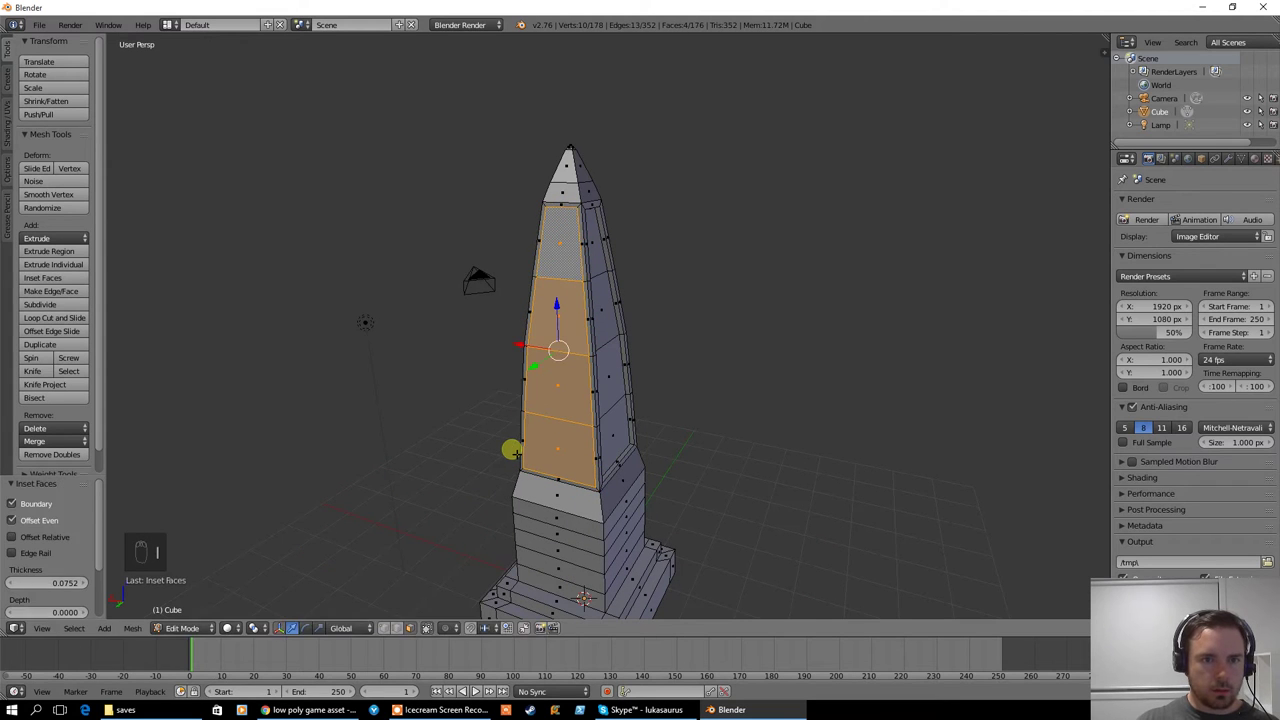
key(e)
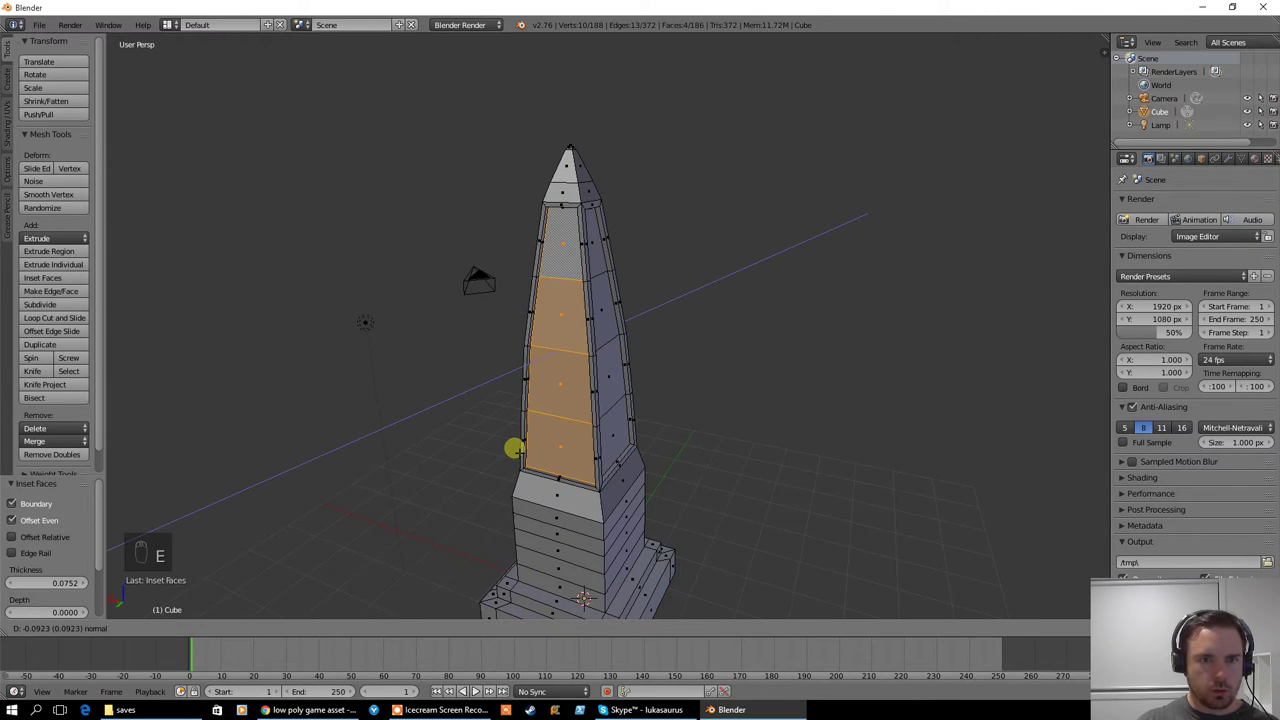
click(513, 448)
Inspect the whole obelisk and its recessed panels from several sides in Object Mode
middle_drag(643, 456, 589, 463)
key(Tab)
key(Tab)
scroll(592, 467, down, 3)
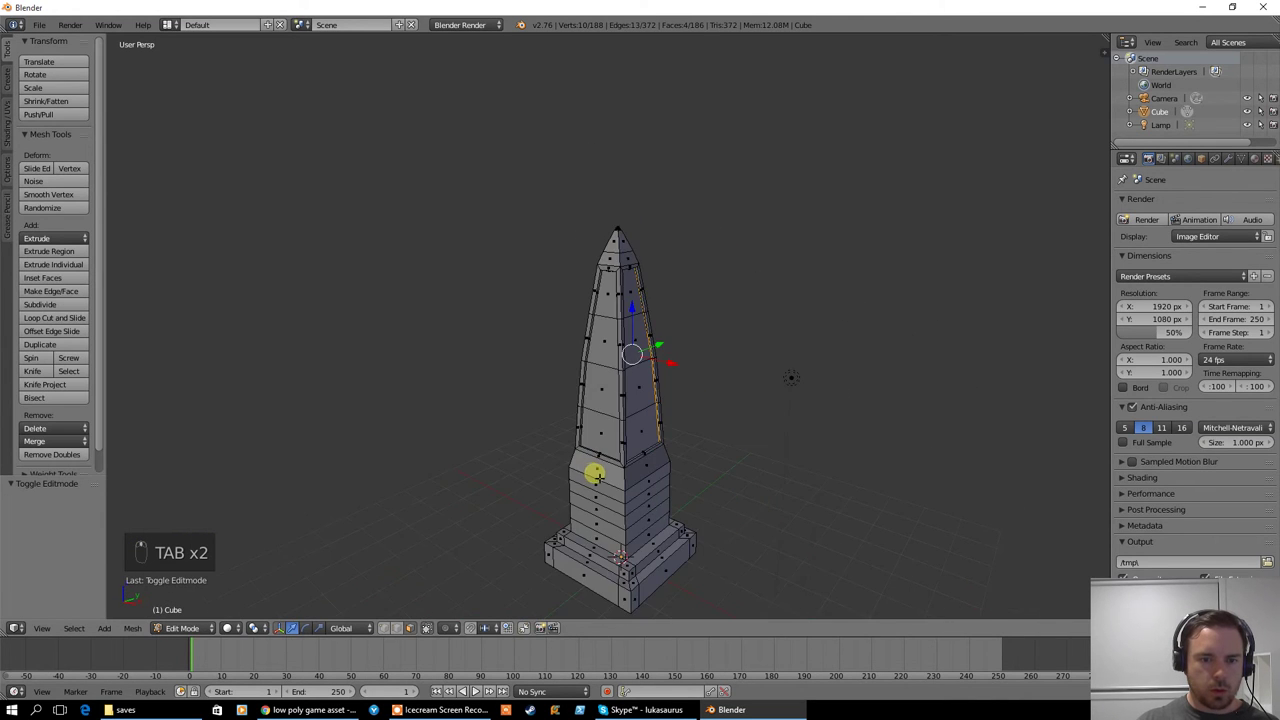
key(Tab)
middle_drag(651, 500, 411, 474)
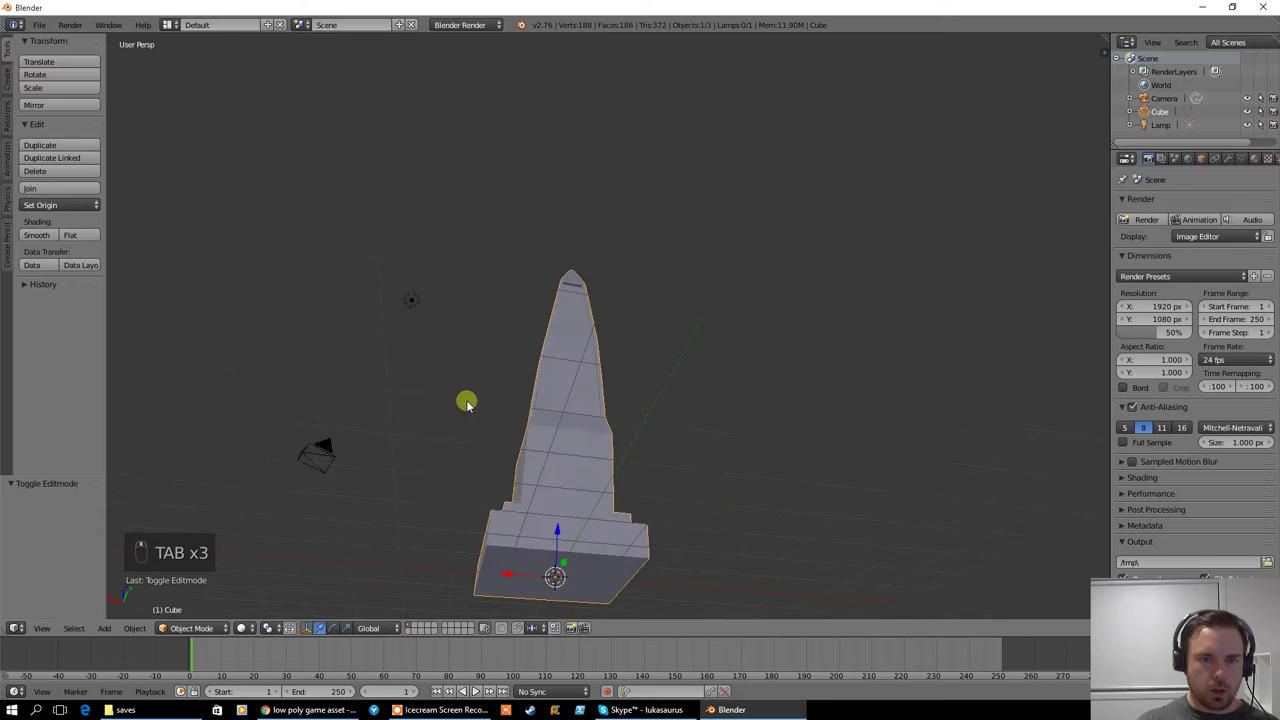
middle_drag(467, 402, 555, 400)
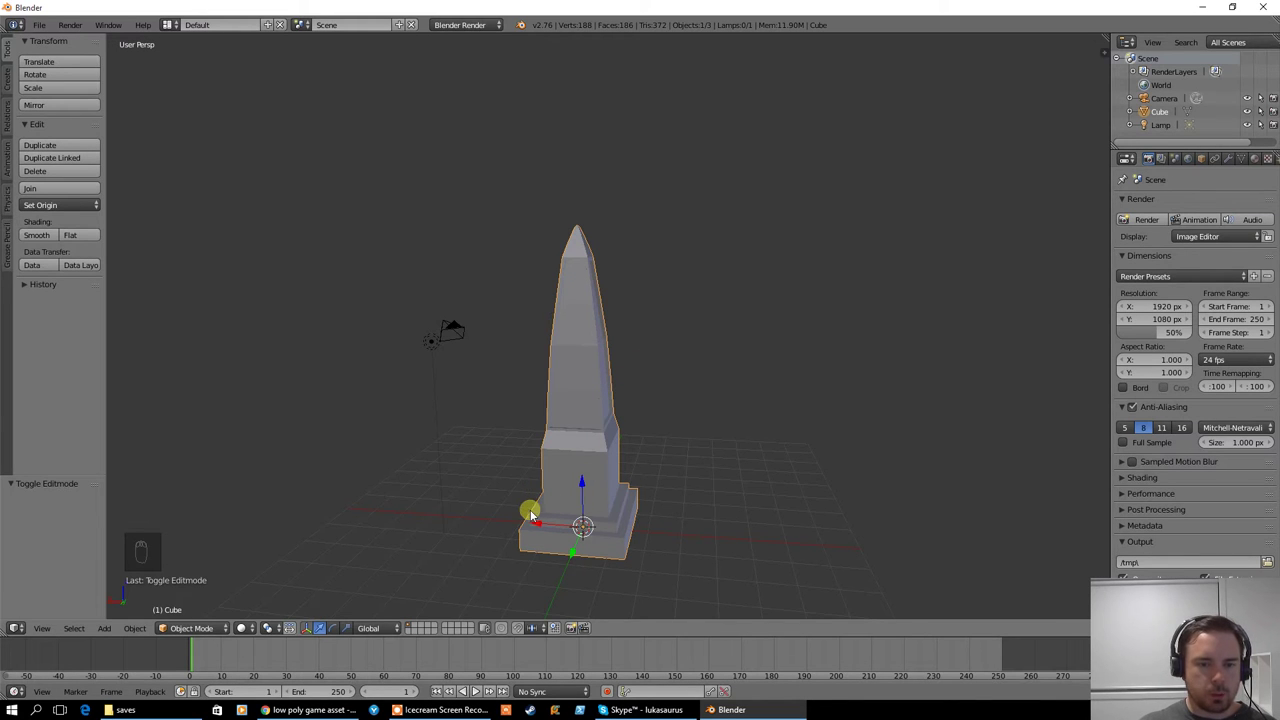
middle_drag(531, 515, 560, 533)
In Edit Mode, extrude the four corner top faces of the base's upper step upward about 0.404 to form corner posts
key(Tab)
right_click(561, 557)
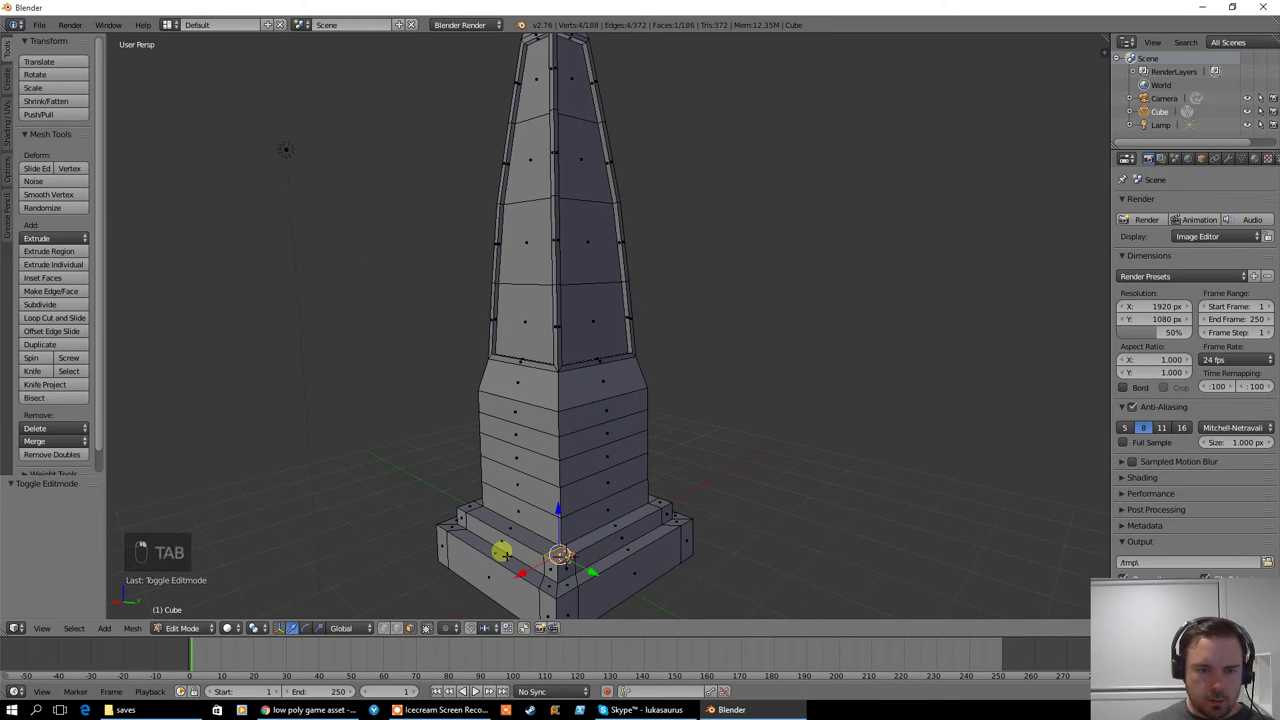
shift+right_click(463, 511)
middle_drag(391, 500, 628, 525)
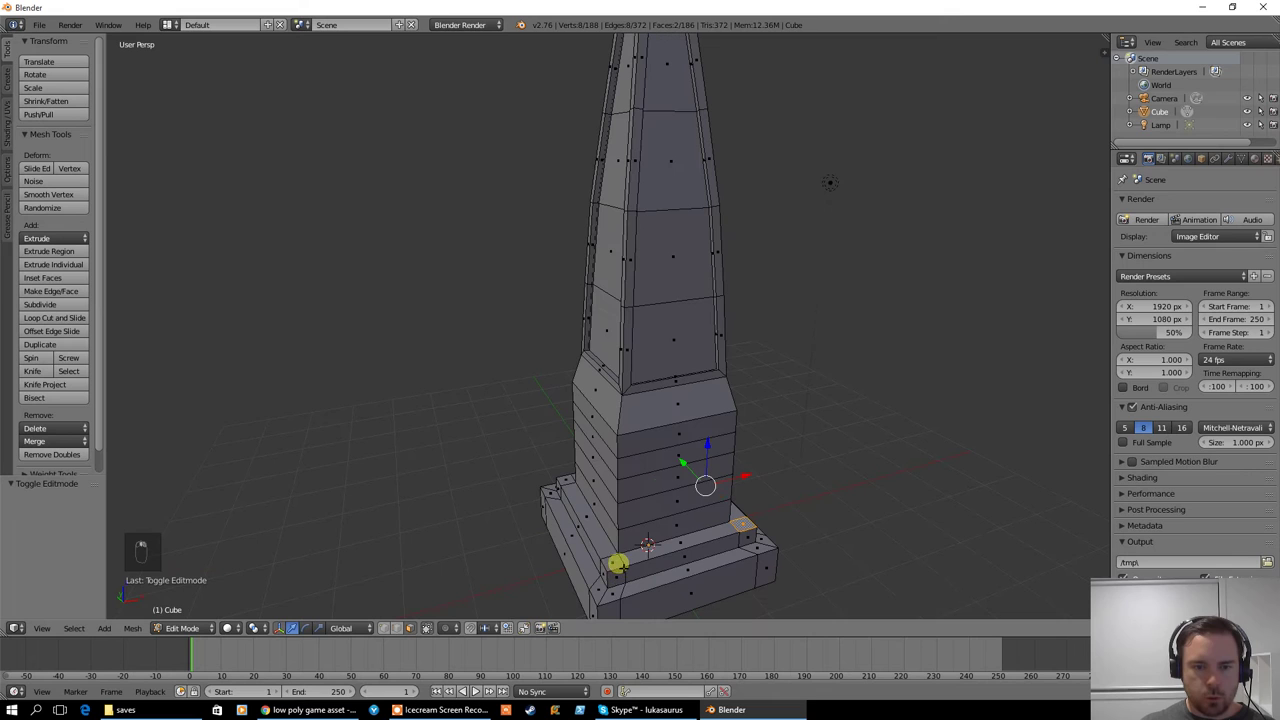
middle_drag(480, 514, 571, 514)
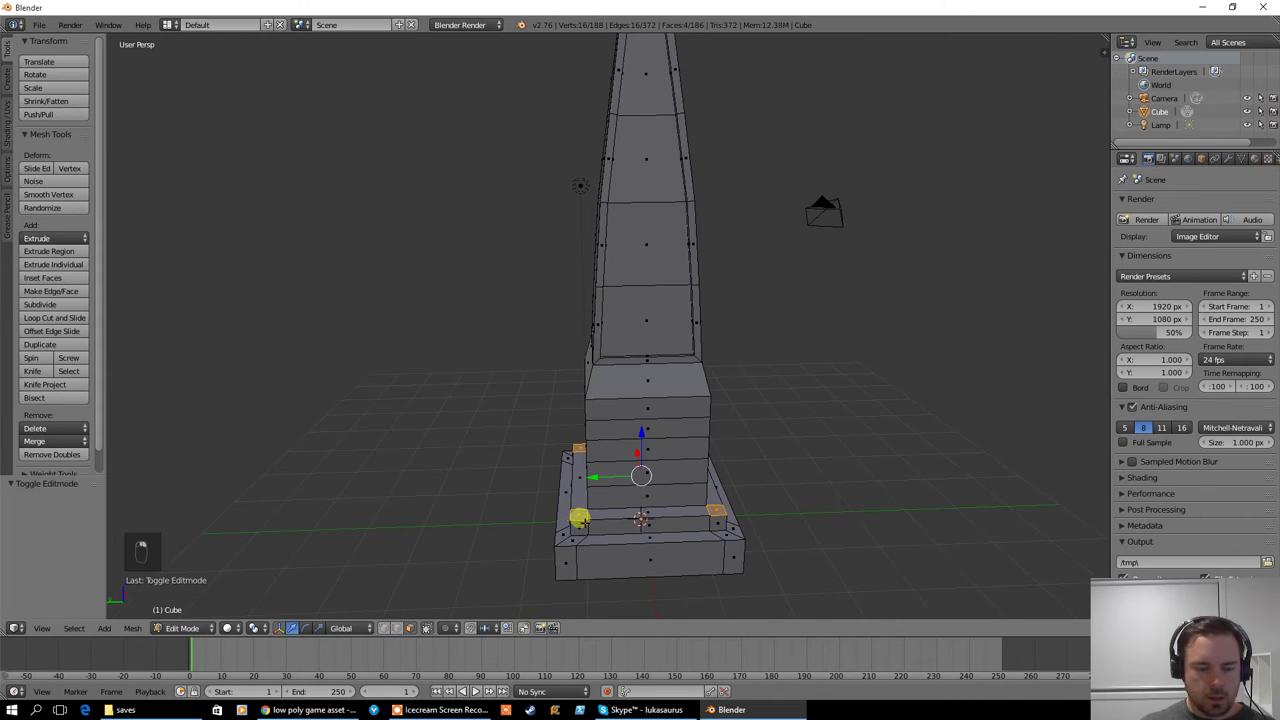
key(e)
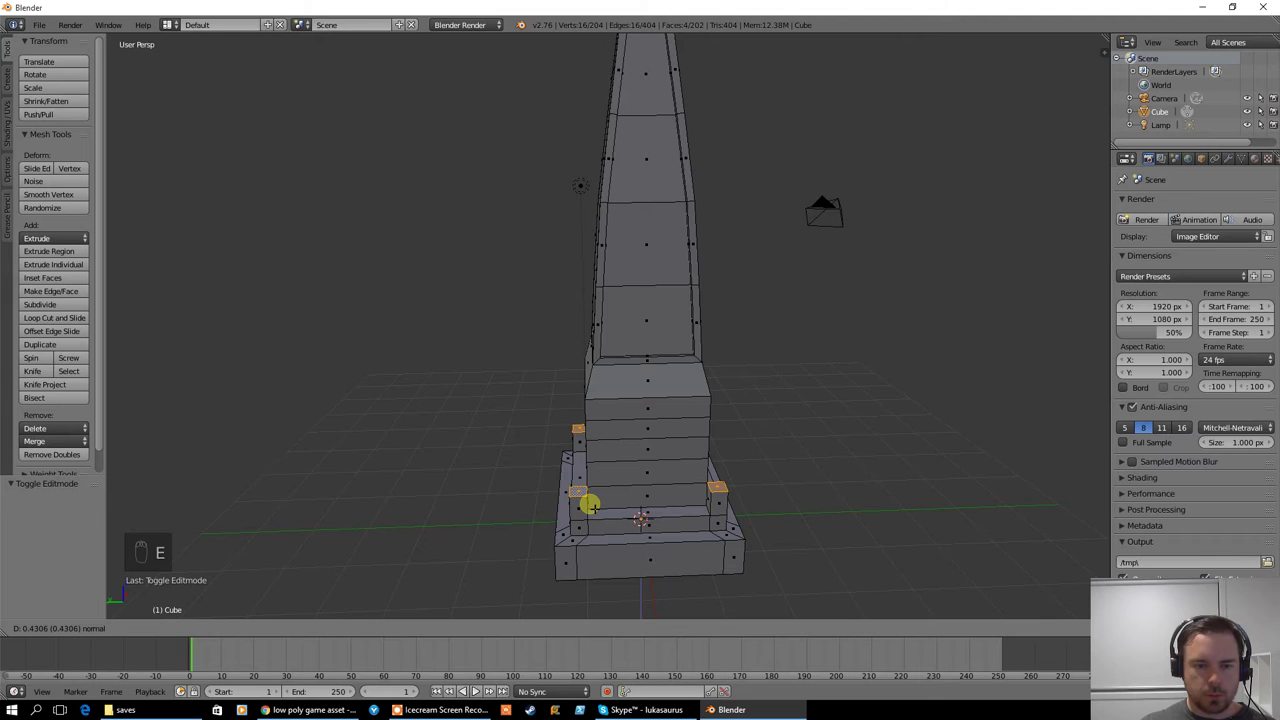
click(592, 507)
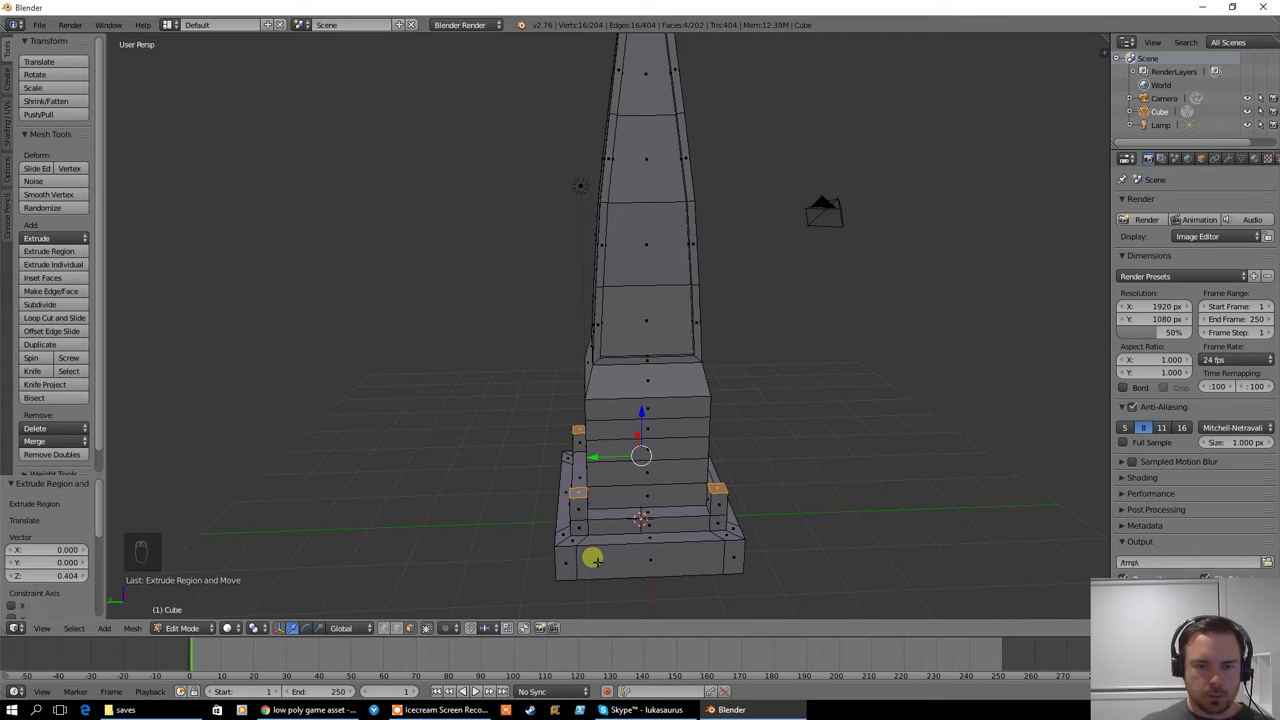
In vertex selection mode, merge one corner post's outer top vertex into the vertex directly below it, using At Last
scroll(558, 505, up, 1)
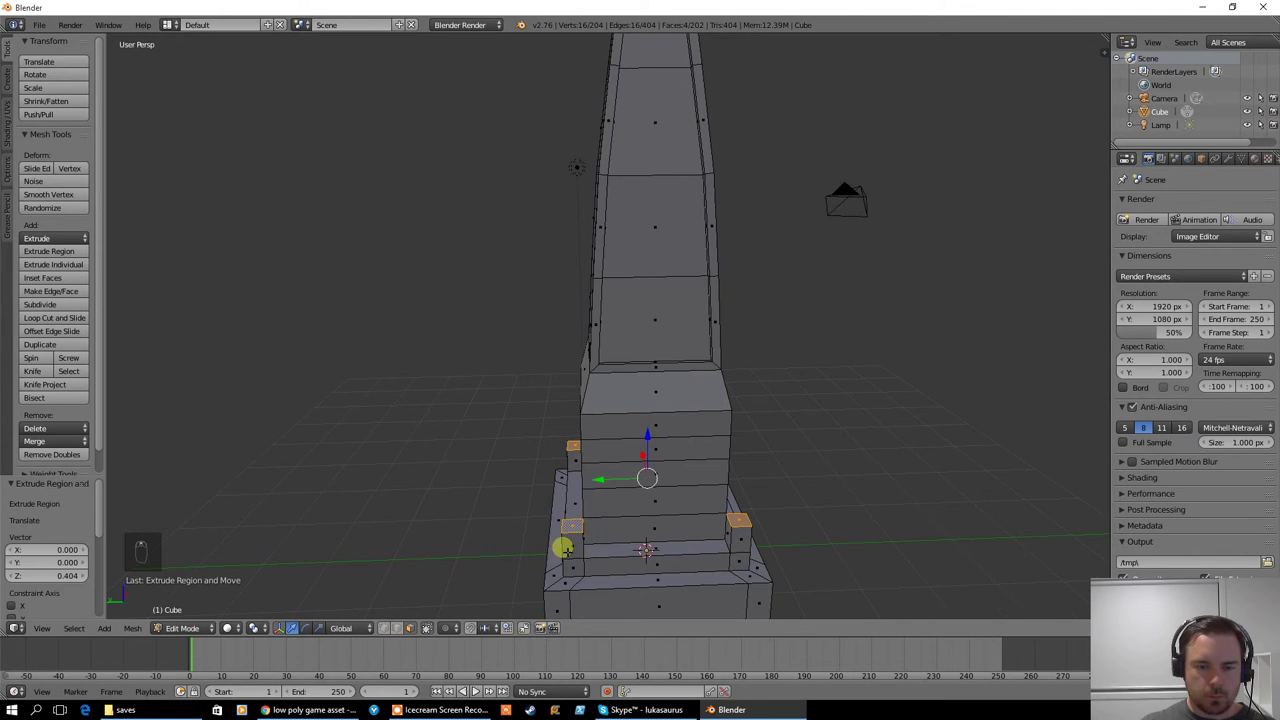
middle_drag(563, 548, 510, 568)
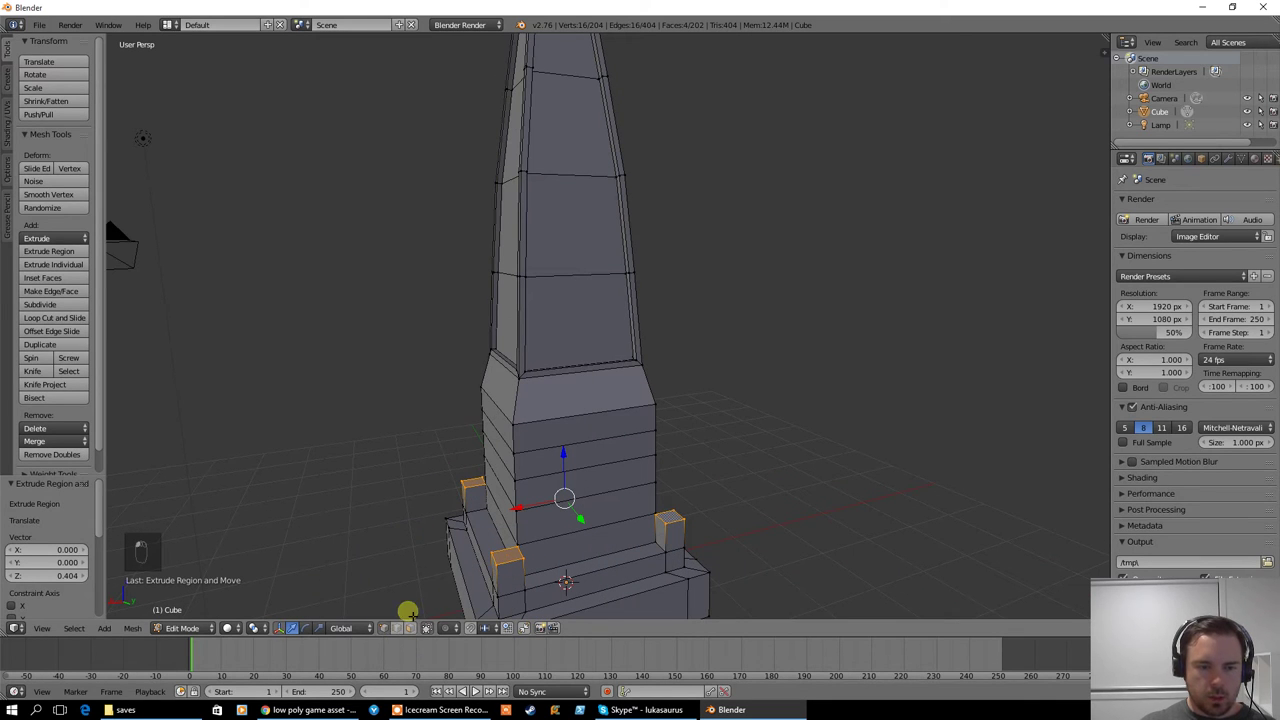
right_click(500, 580)
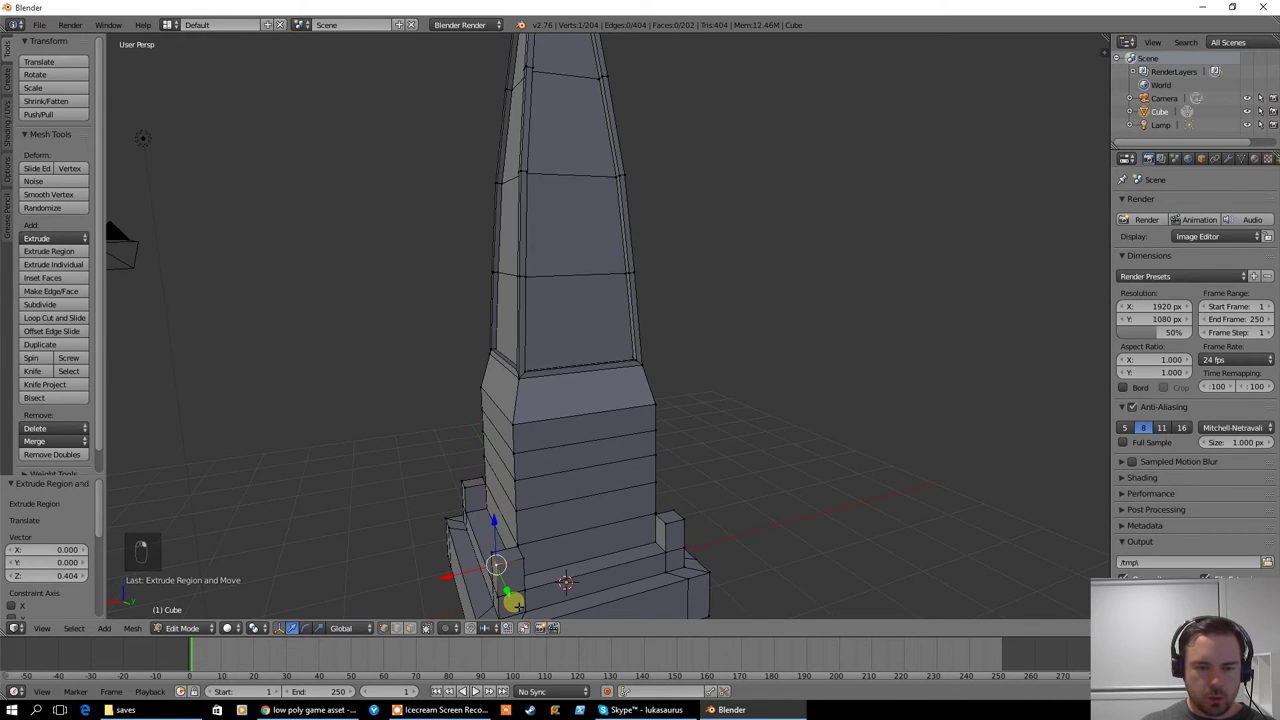
middle_drag(508, 594, 478, 604)
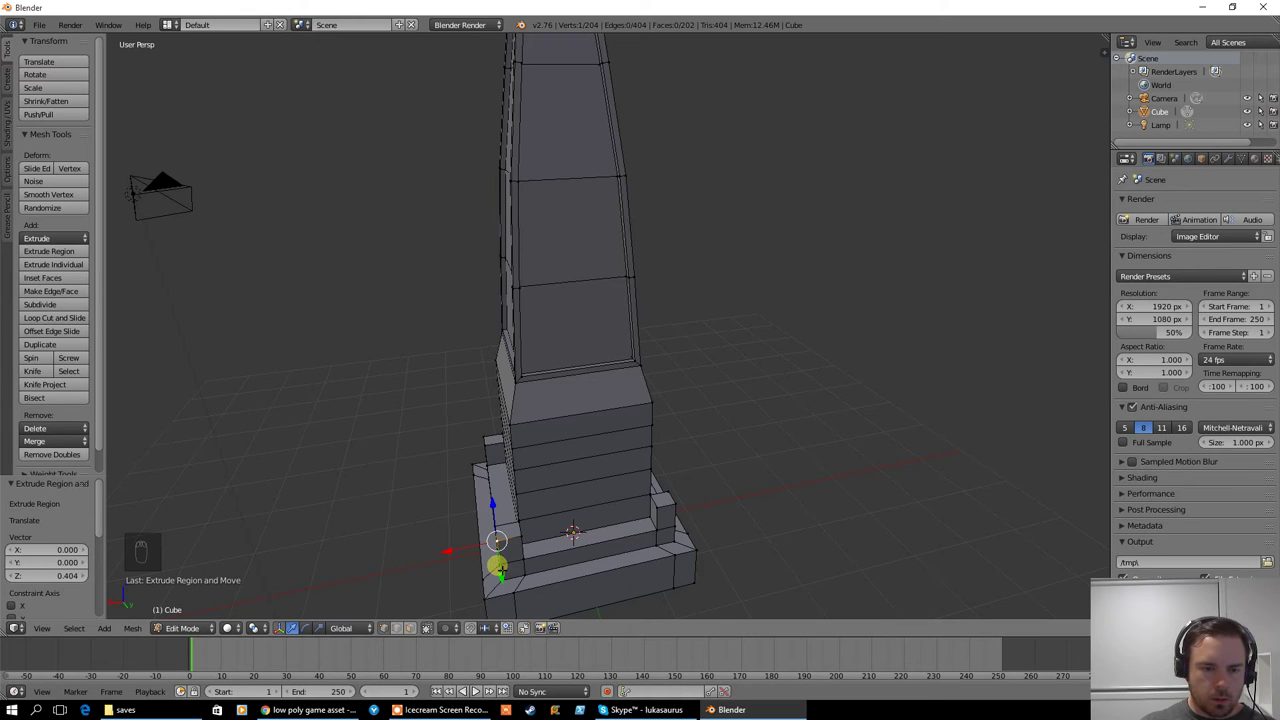
middle_drag(409, 545, 563, 572)
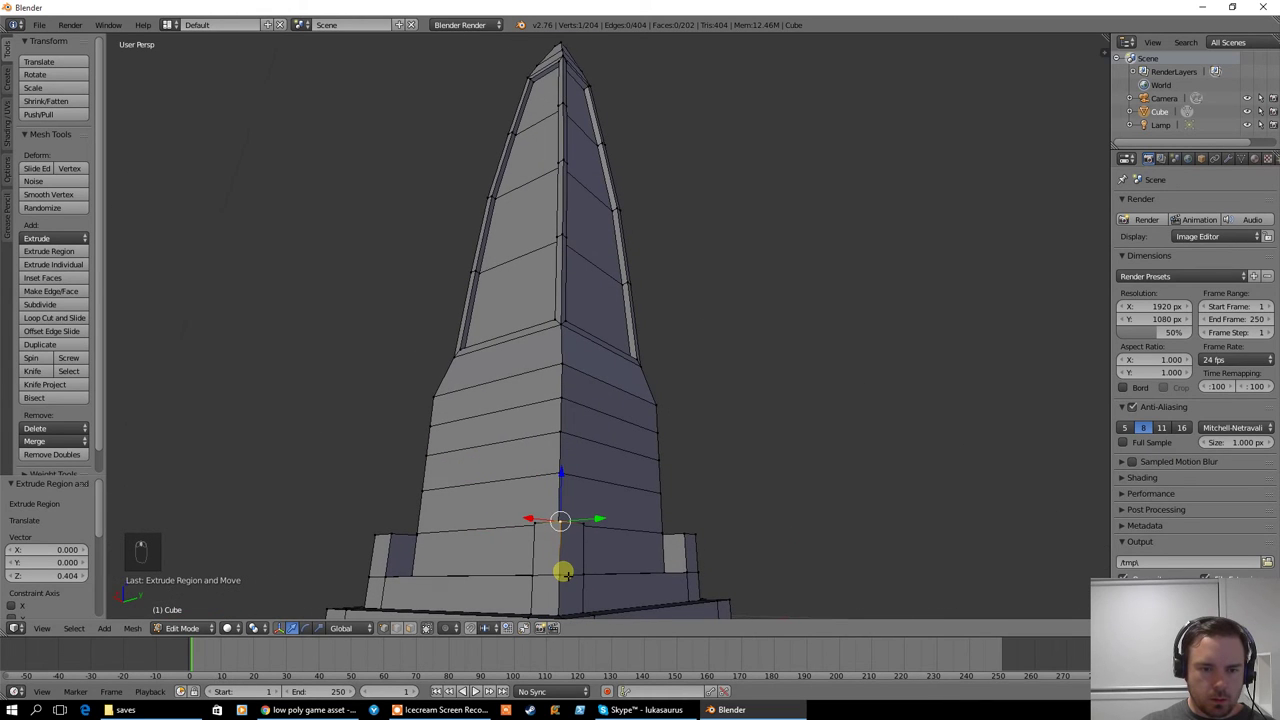
shift+right_click(563, 577)
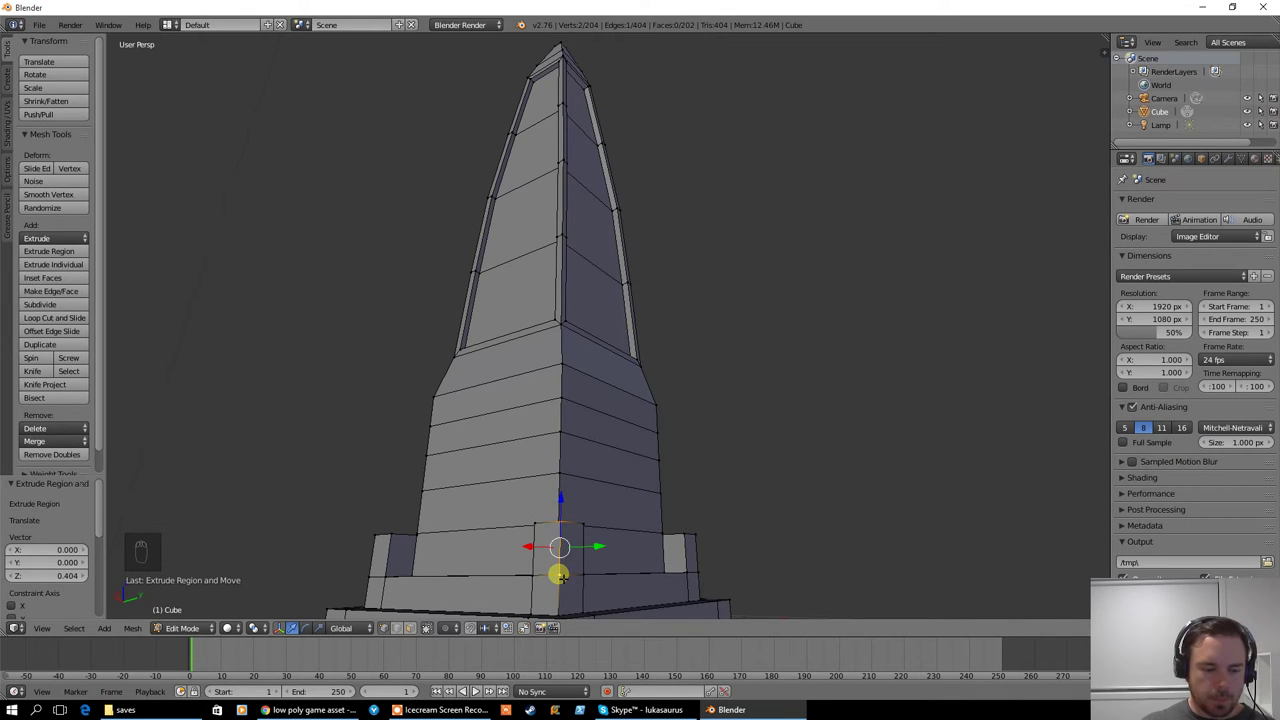
key(ctrl+v)
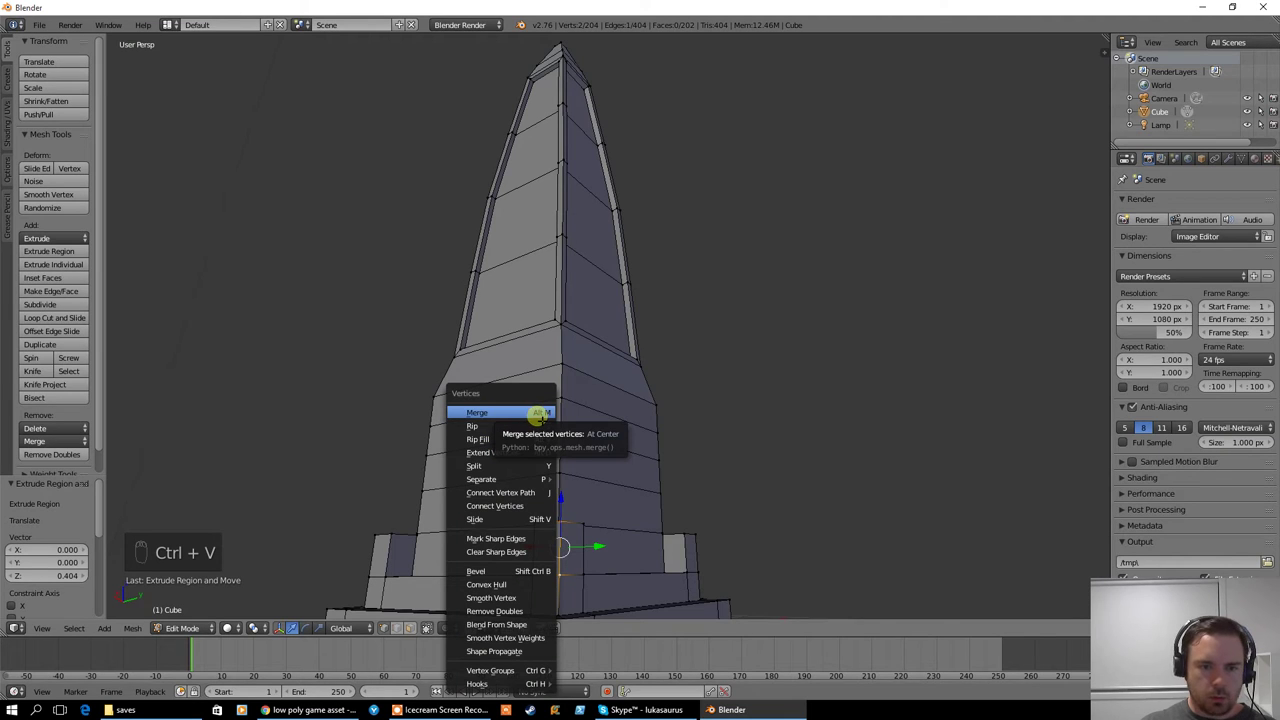
click(479, 413)
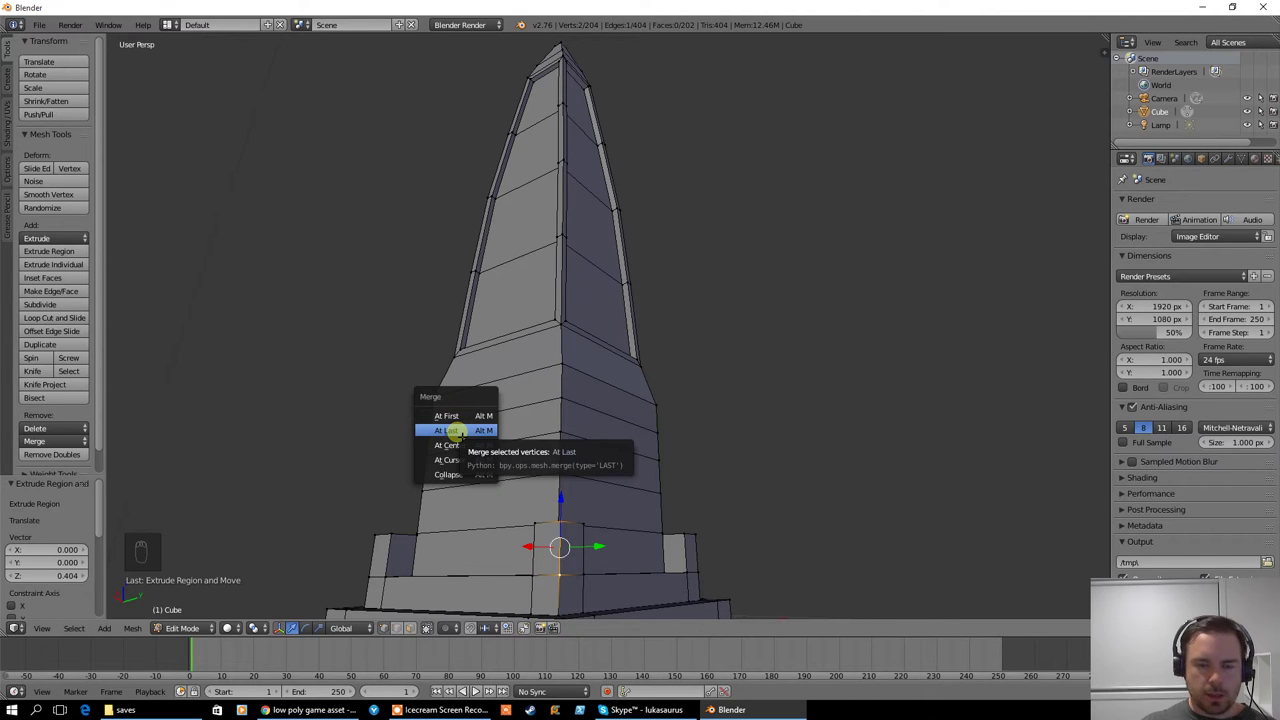
click(449, 430)
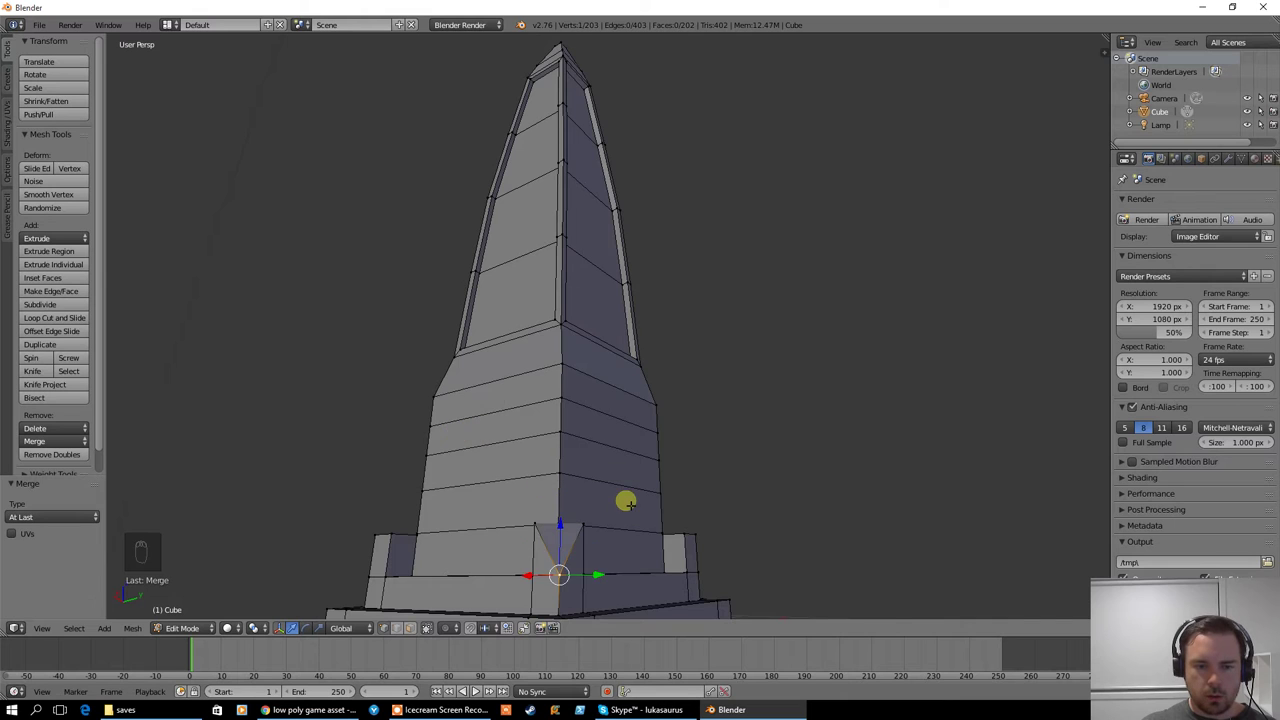
Merge a second corner post's outer top vertex into the vertex directly below it, using At Last
middle_drag(623, 503, 496, 558)
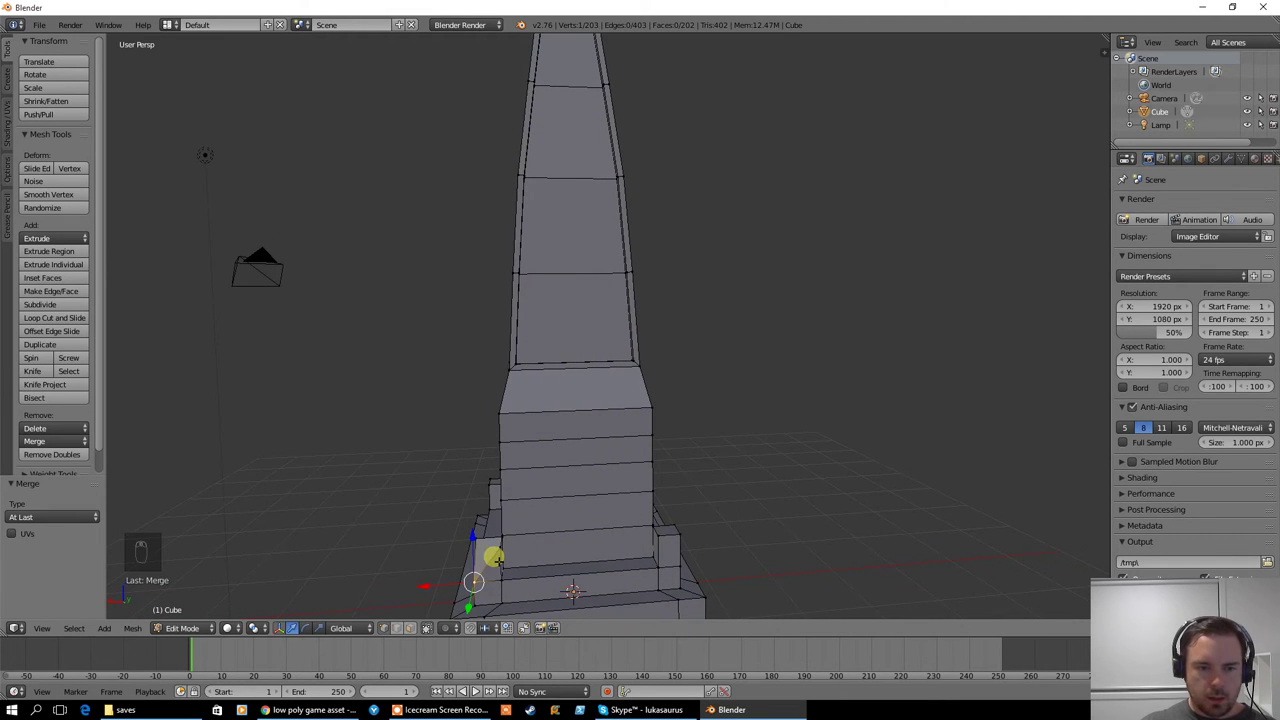
shift+right_click(501, 575)
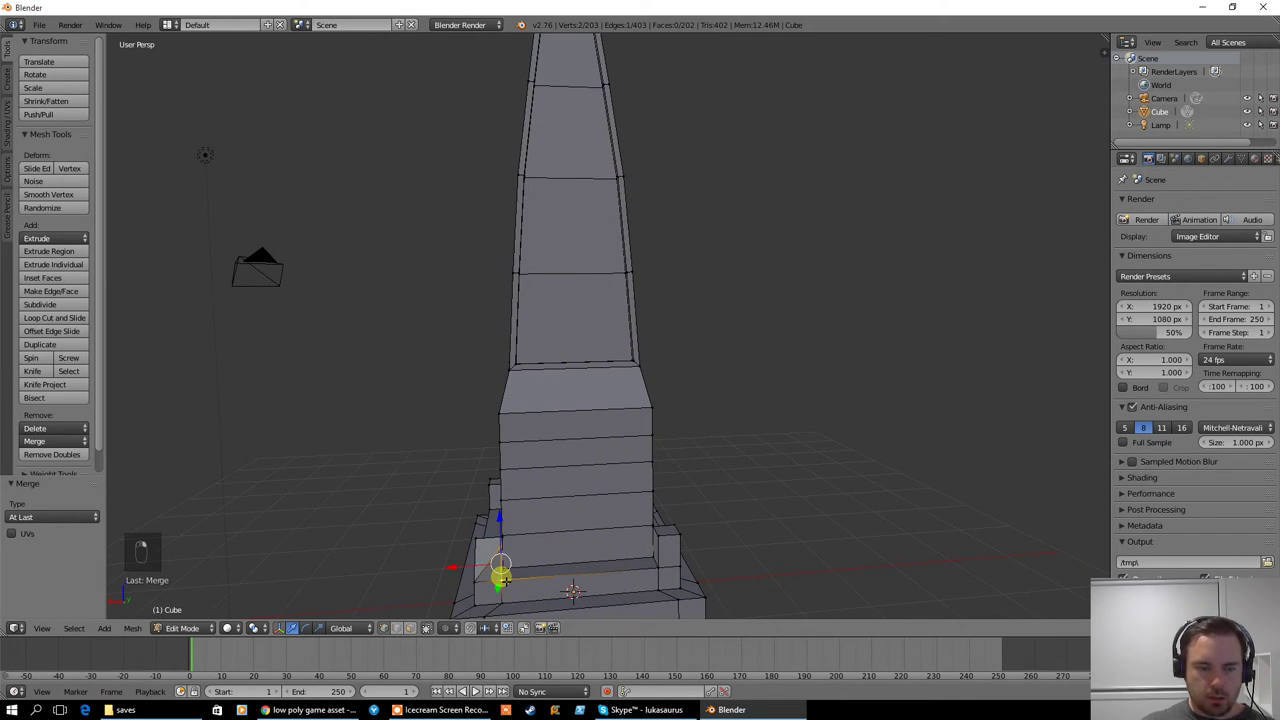
shift+right_click(506, 591)
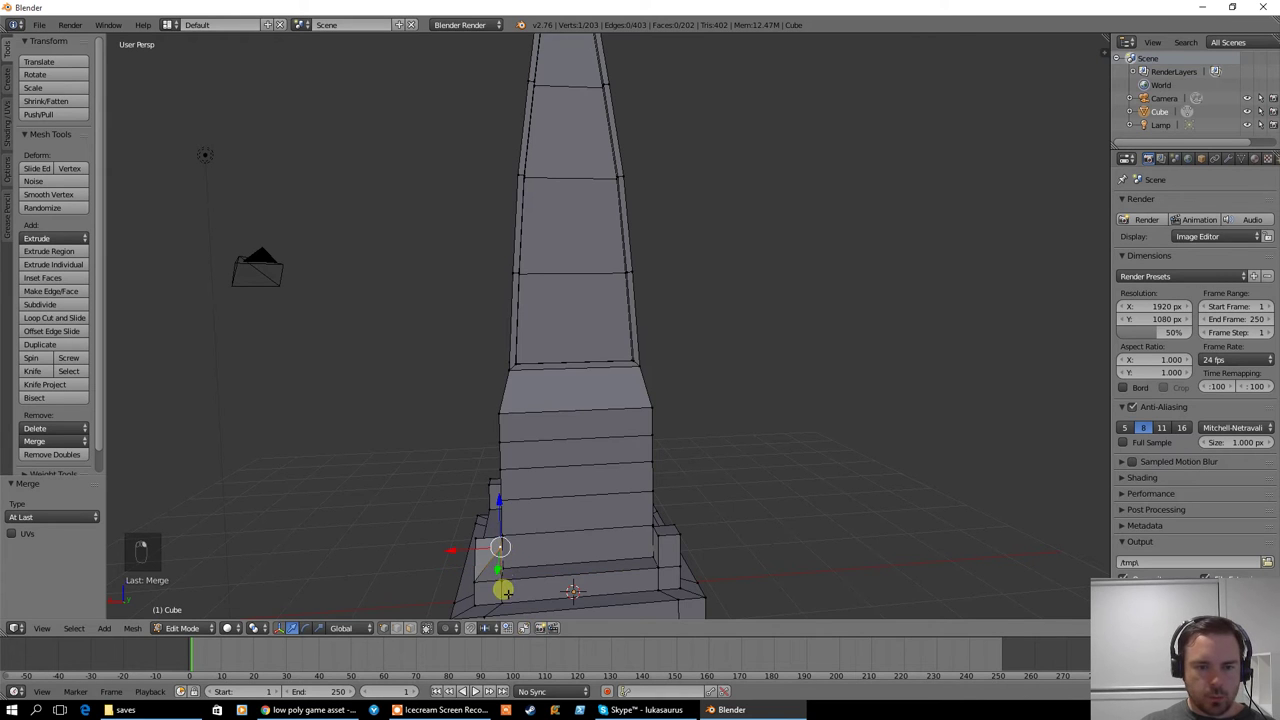
shift+right_click(506, 593)
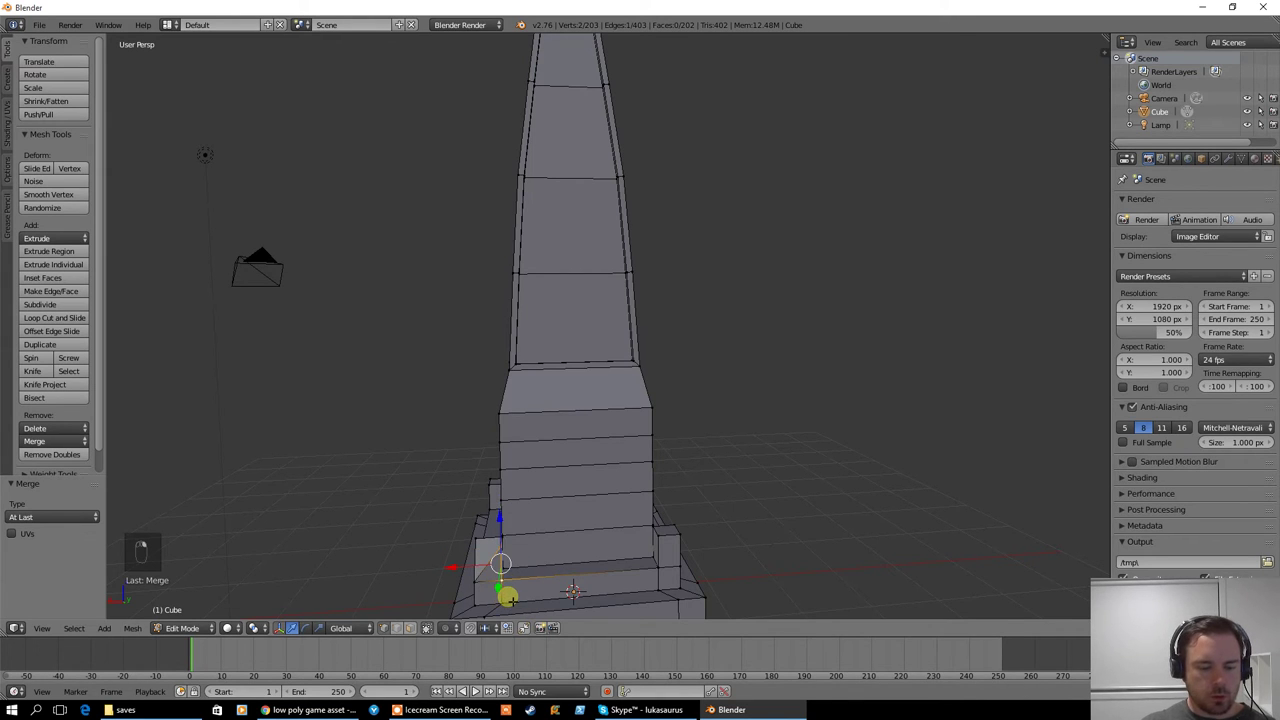
key(ctrl+v)
click(460, 417)
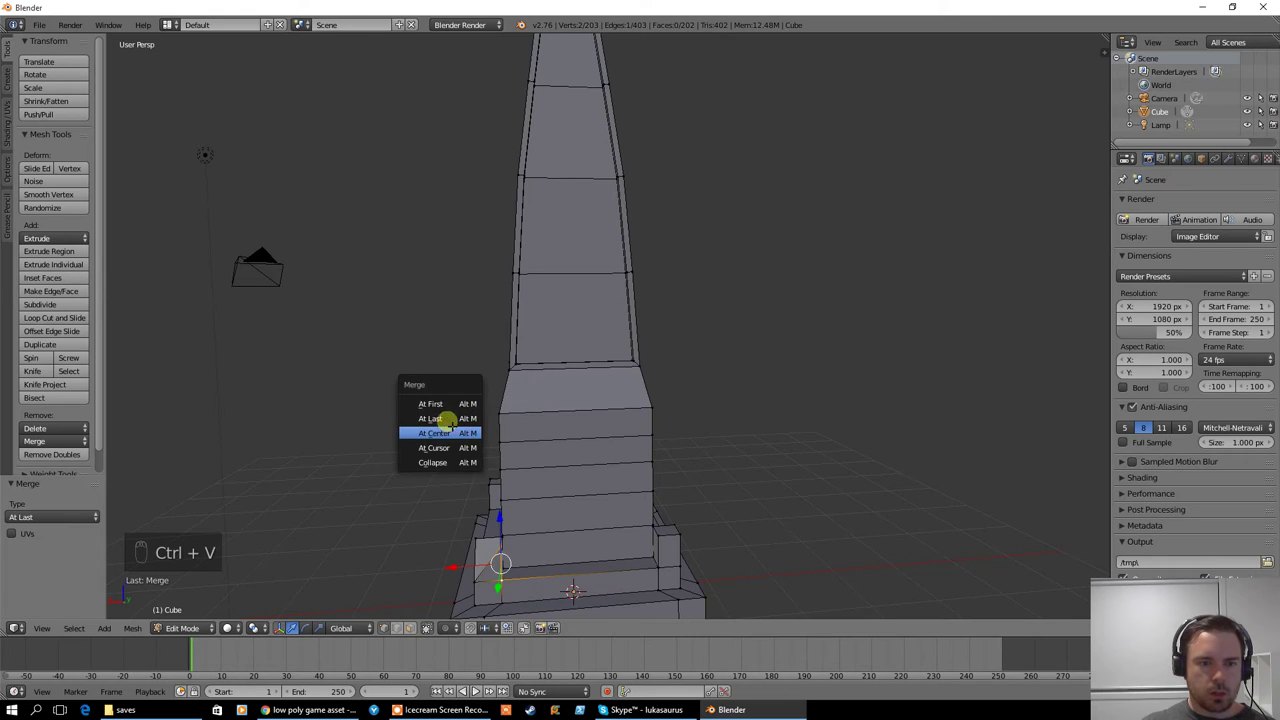
click(445, 419)
Merge the outer top vertex of a third corner post into the one beneath it, using At Last
middle_drag(435, 543, 657, 563)
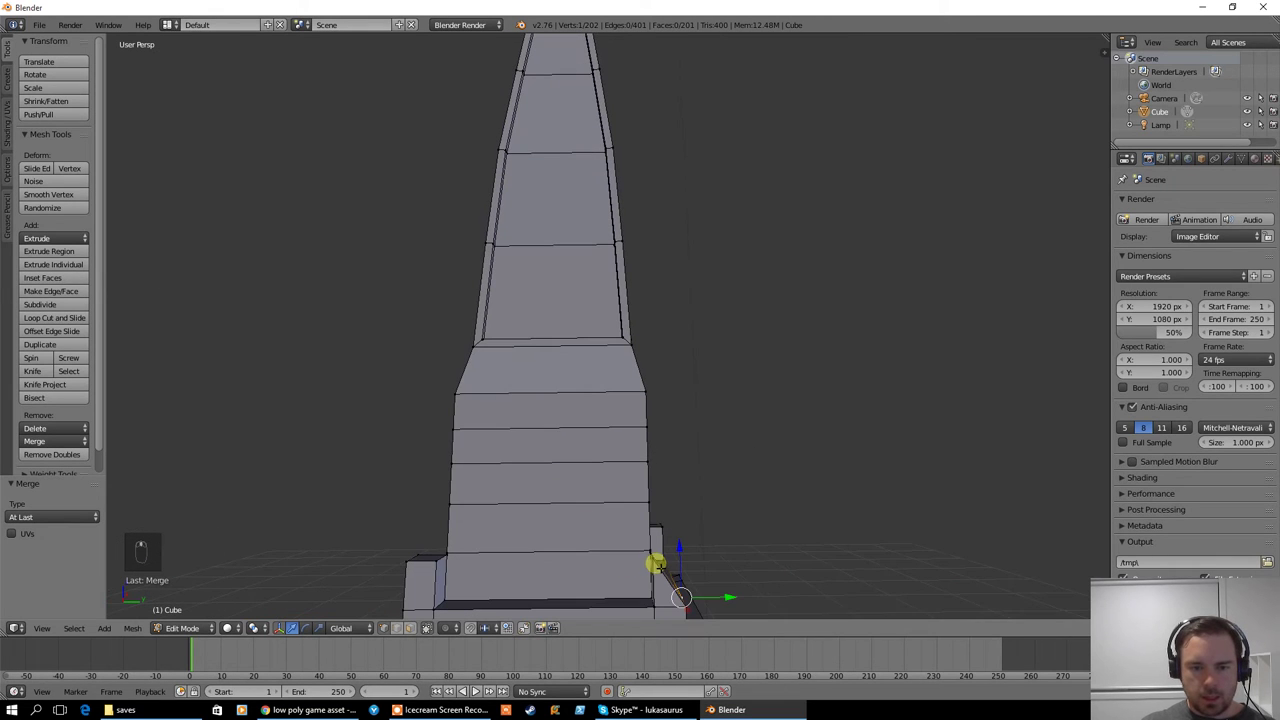
right_click(655, 563)
shift+right_click(658, 606)
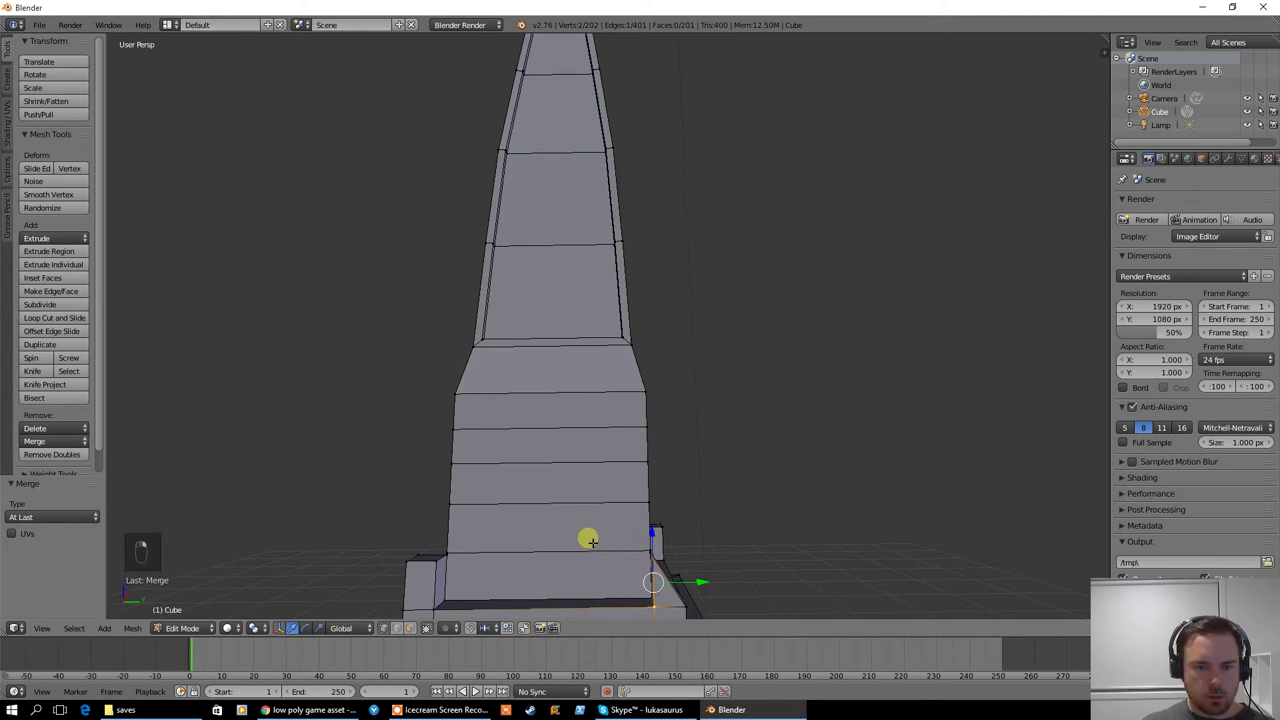
key(ctrl+v)
click(551, 412)
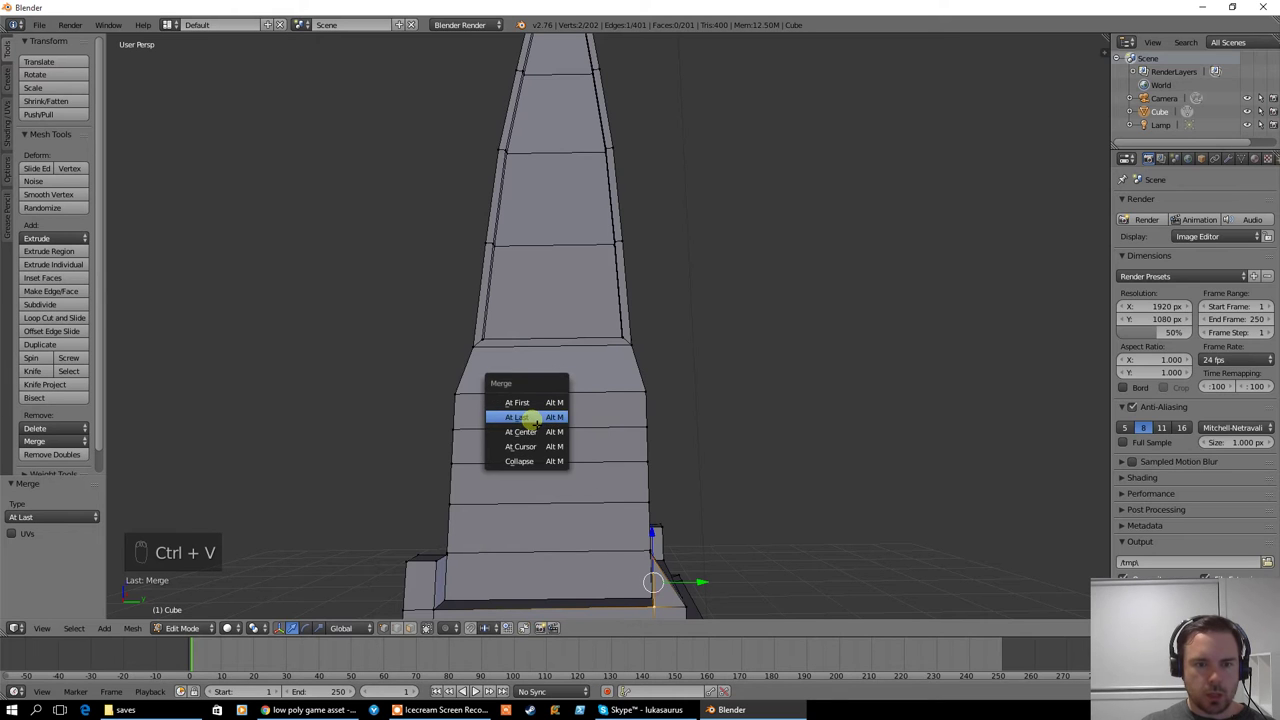
click(533, 420)
Undo the corner post vertex merges
middle_drag(663, 515, 463, 534)
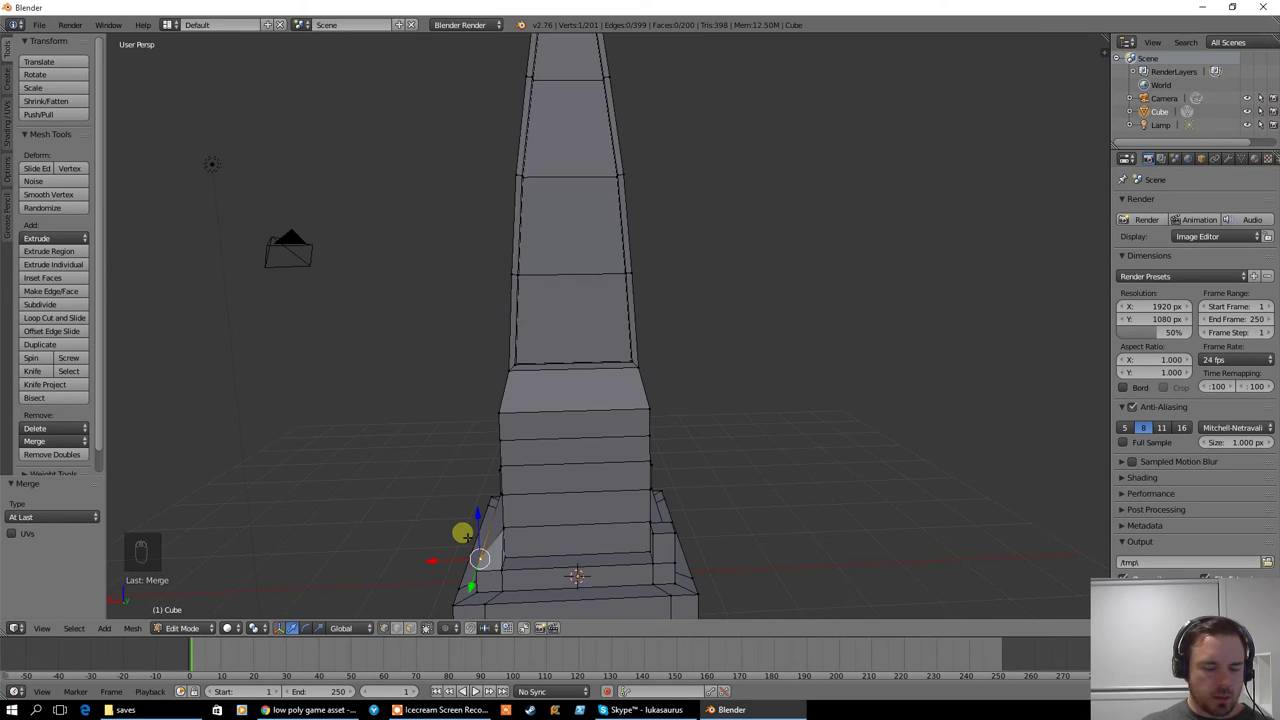
key(ctrl+z)
key(ctrl+z)
key(ctrl+z)
key(ctrl+z)
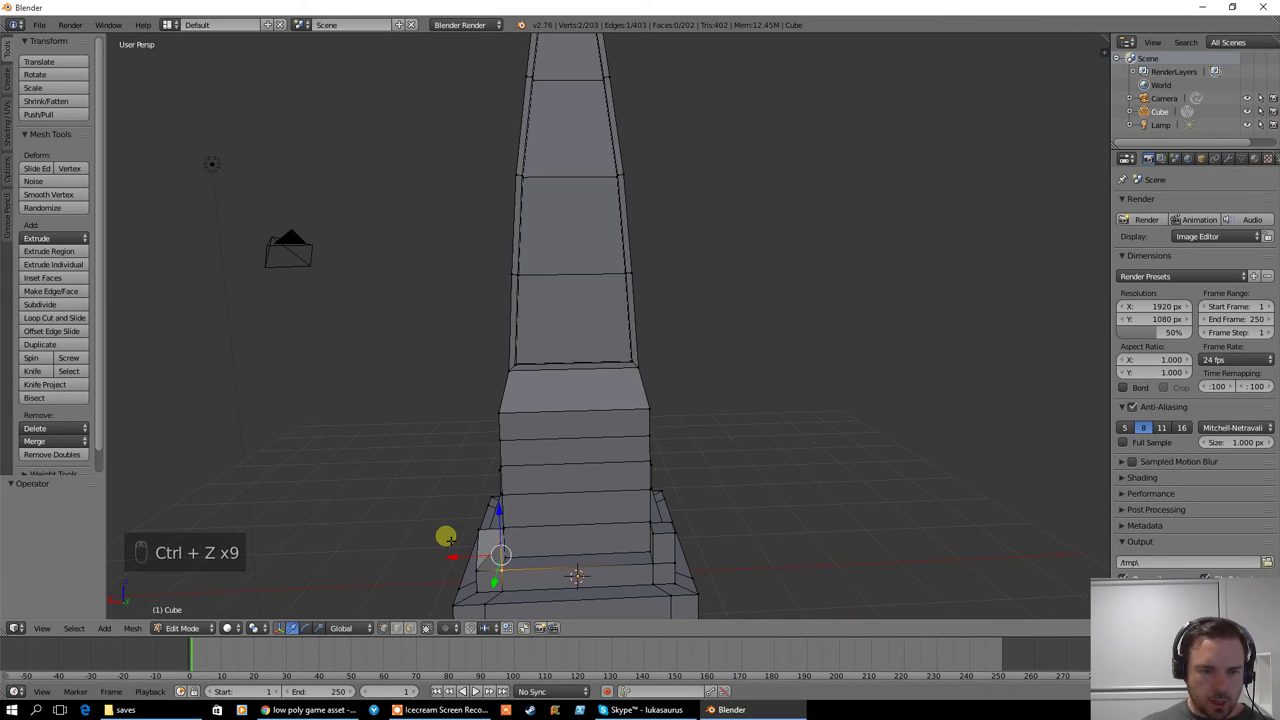
key(ctrl+z)
key(ctrl+z)
key(ctrl+z)
Try lowering one corner post's outer top vertex about 0.13 along Z
middle_drag(447, 538, 492, 526)
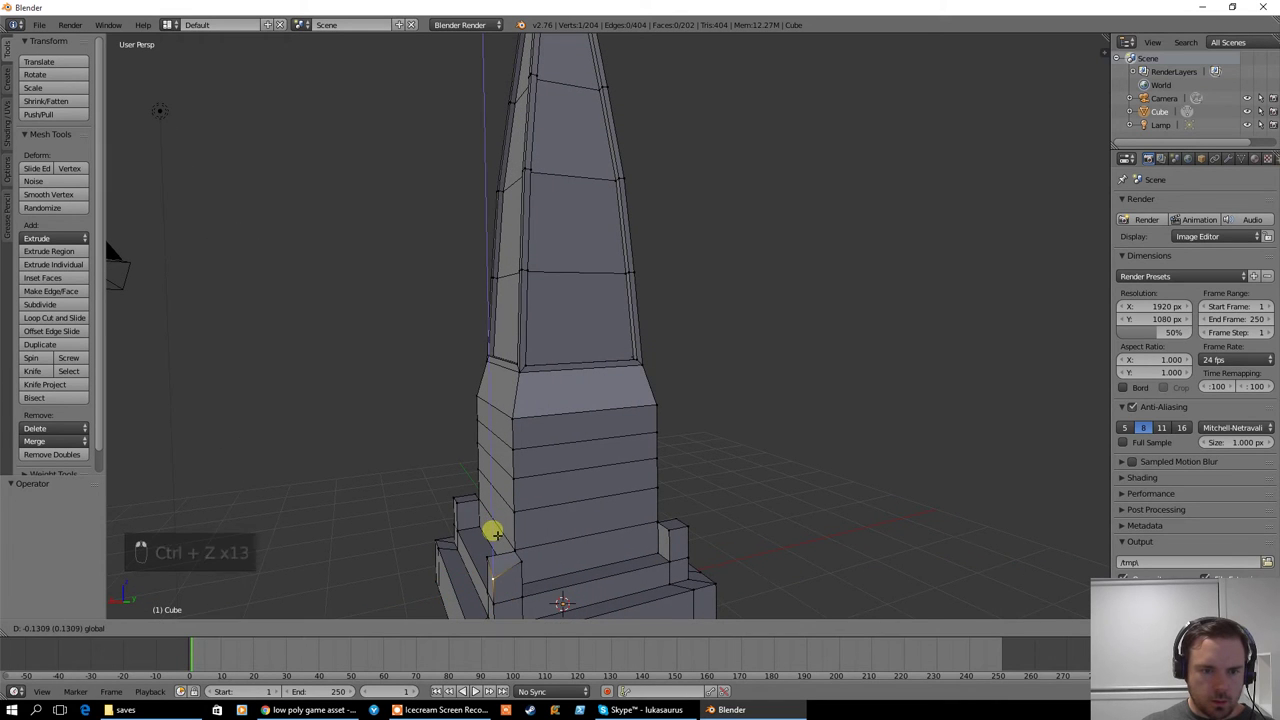
drag(493, 518, 494, 534)
middle_drag(471, 549, 782, 440)
key(ctrl+z)
scroll(495, 565, down, 3)
scroll(655, 472, down, 2)
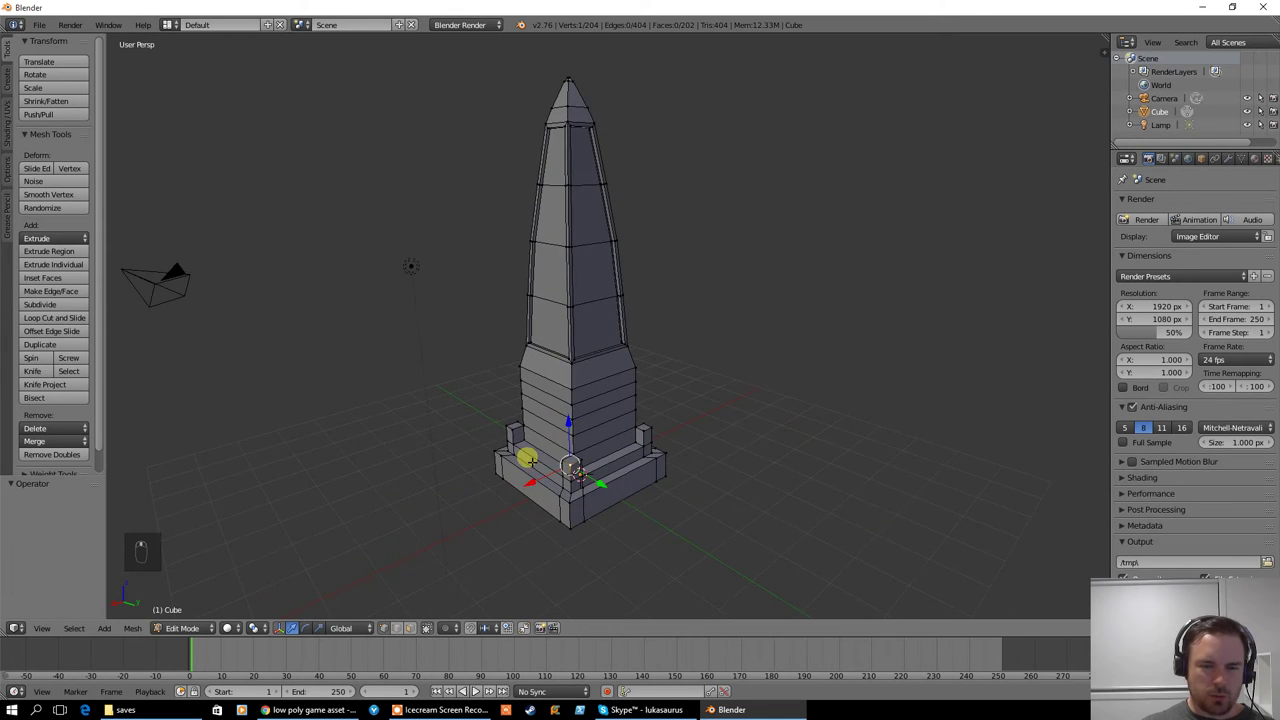
scroll(529, 461, up, 4)
middle_drag(360, 563, 577, 425)
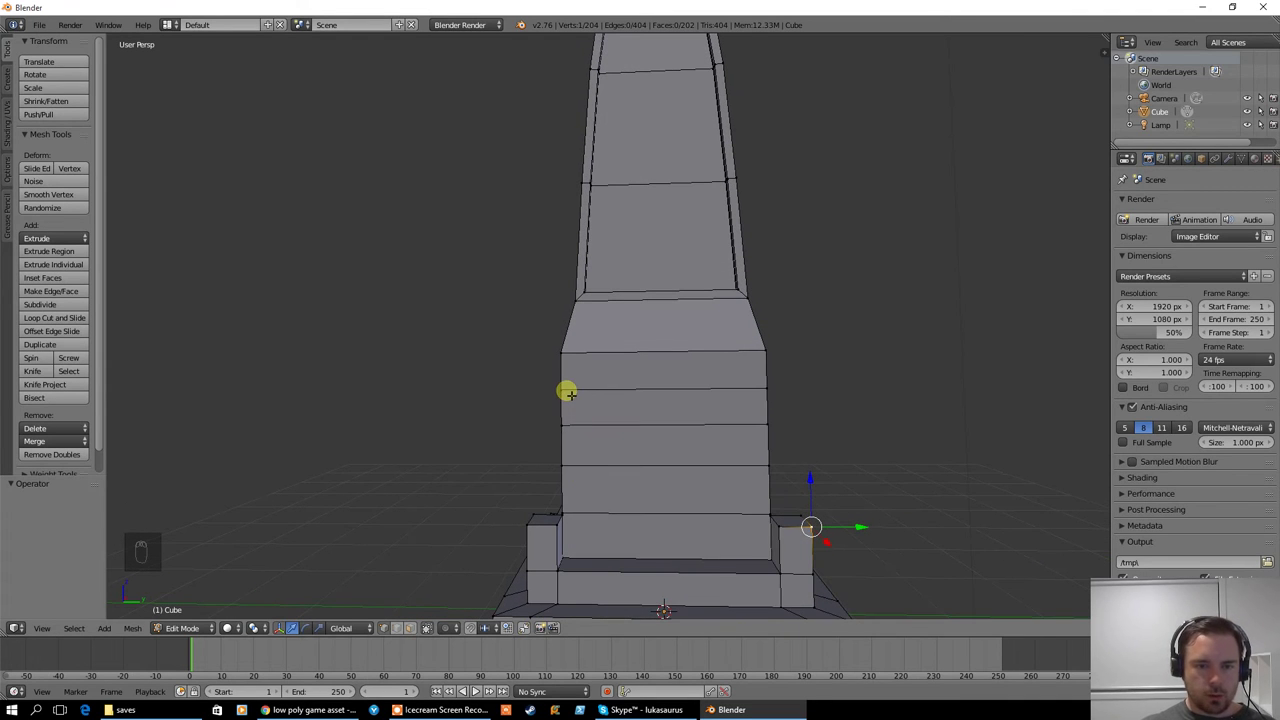
scroll(538, 411, up, 2)
middle_drag(463, 449, 680, 467)
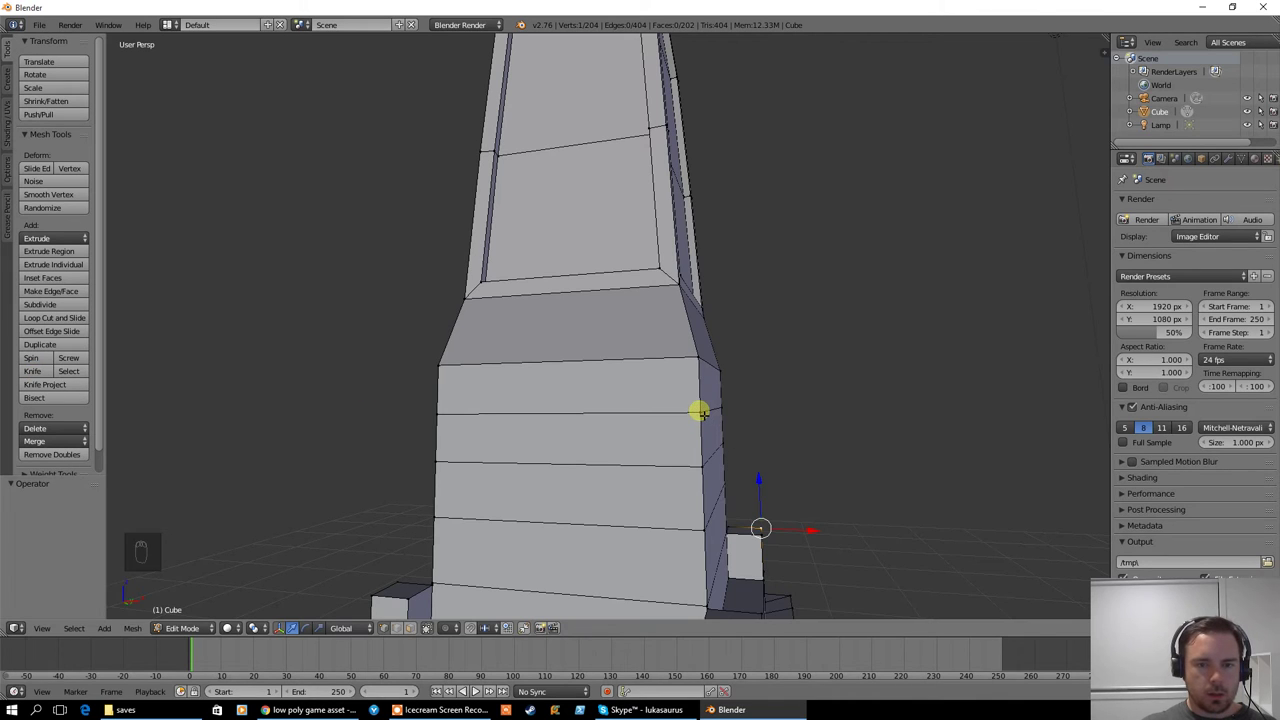
key(k)
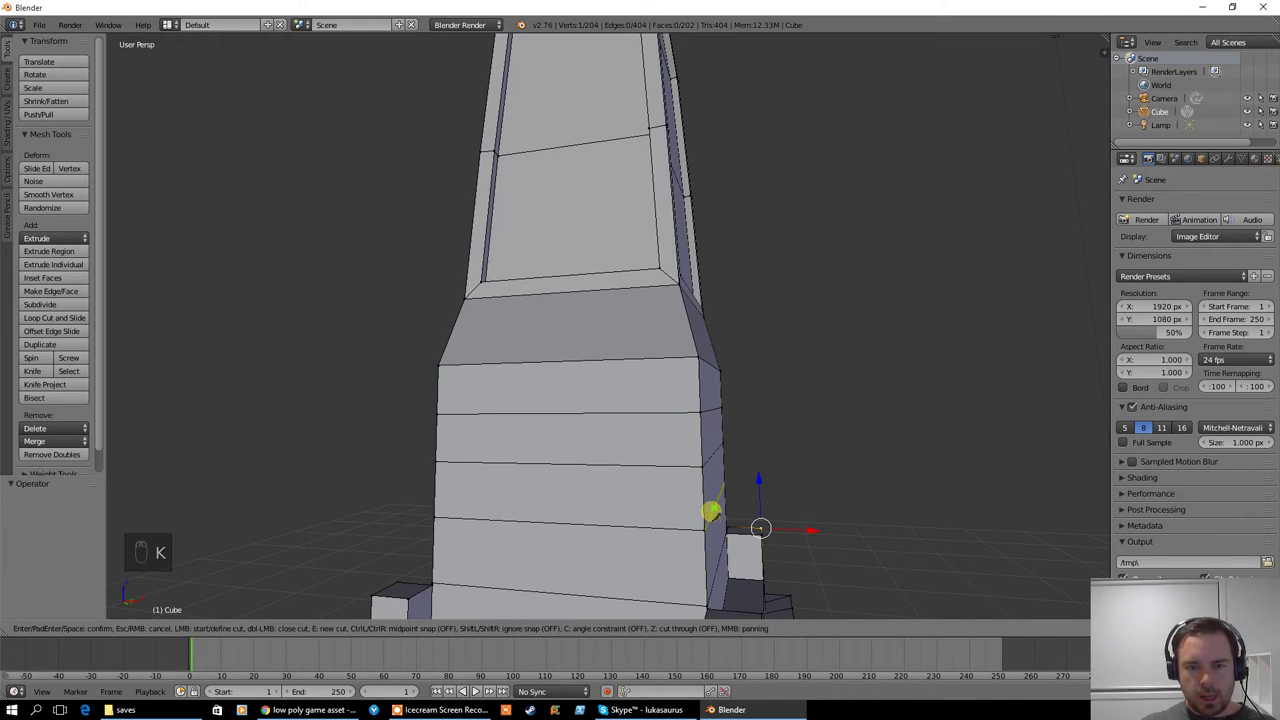
click(699, 466)
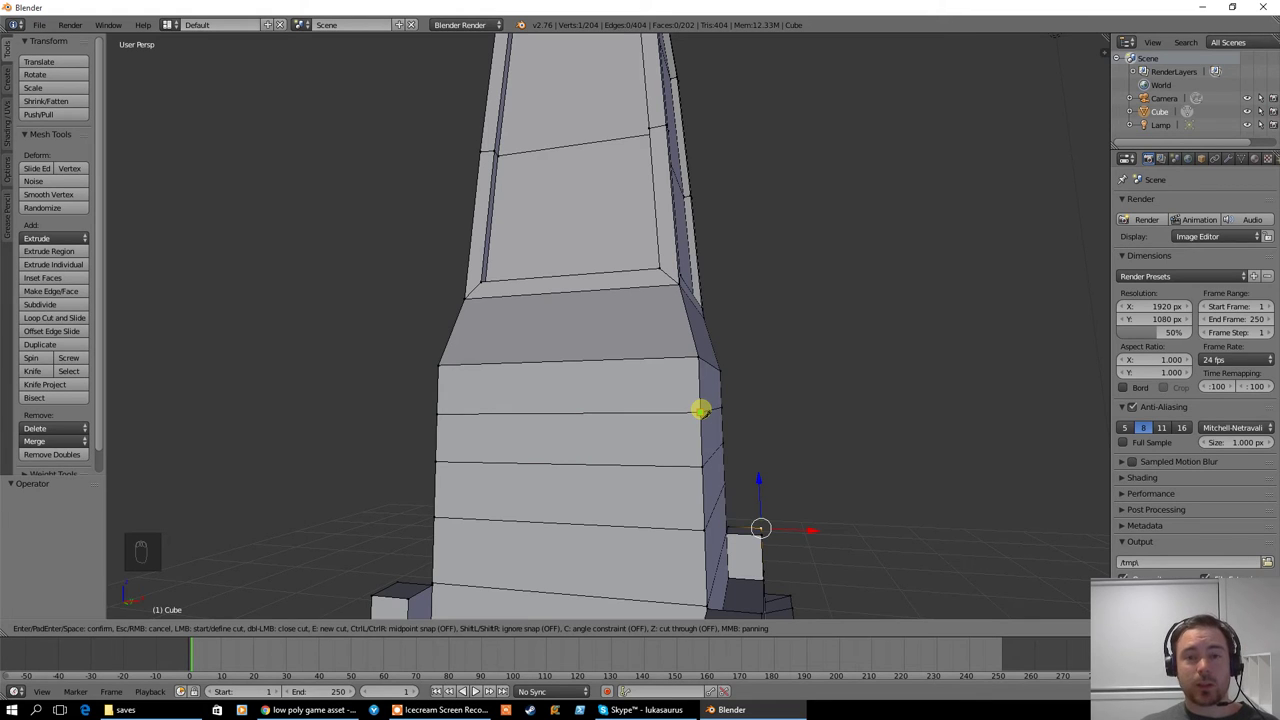
key(Return)
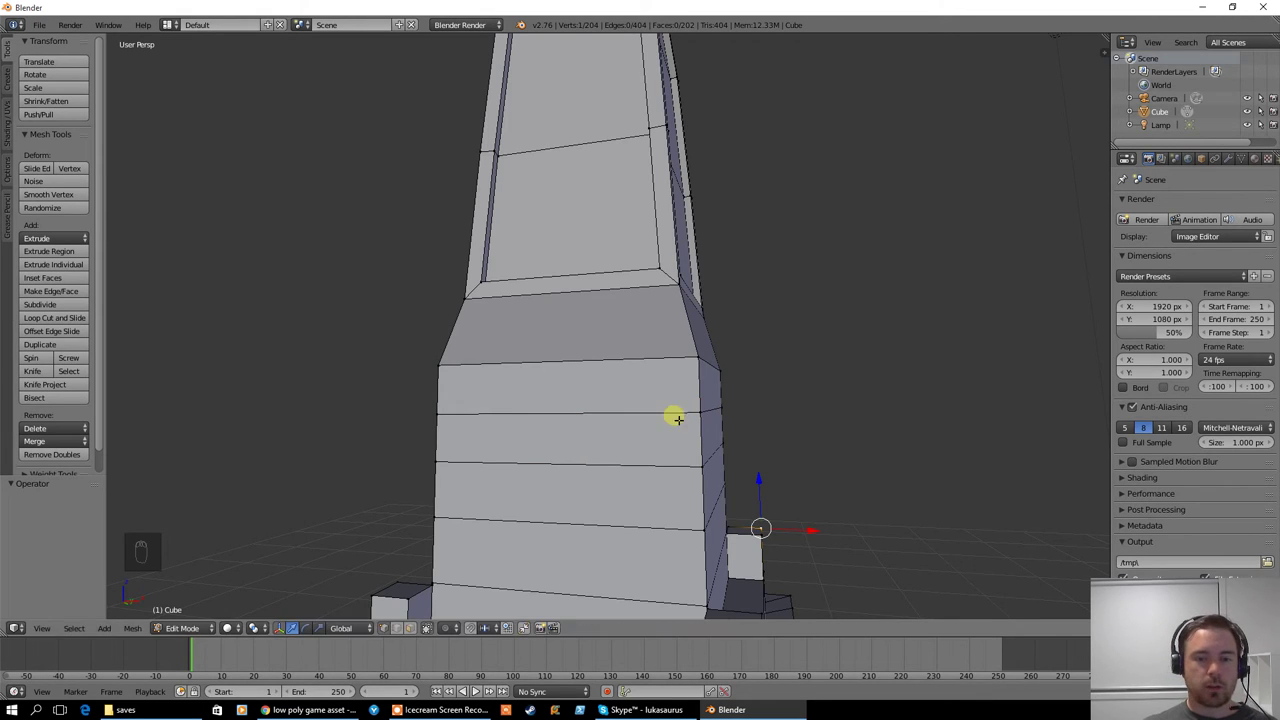
Try denting the obelisk's lower block by moving one corner-edge vertex about -0.457 along X
right_click(706, 466)
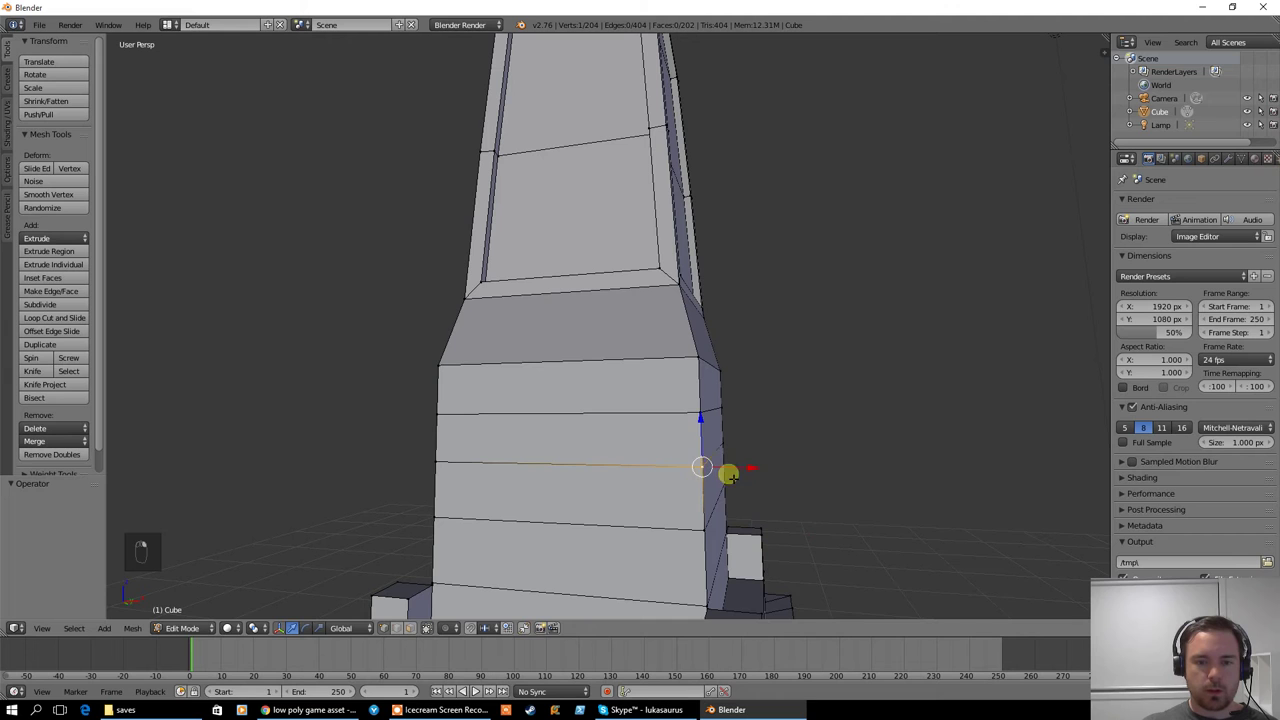
key(g)
key(x)
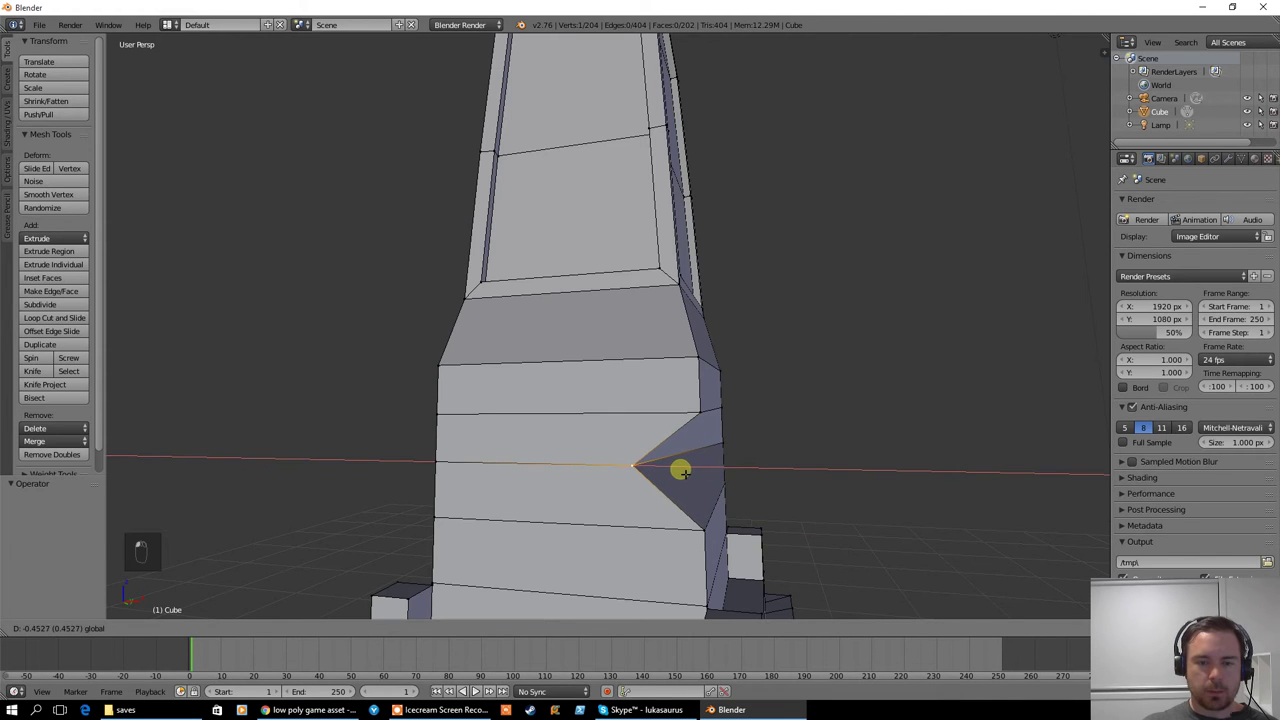
click(680, 470)
middle_drag(680, 470, 759, 474)
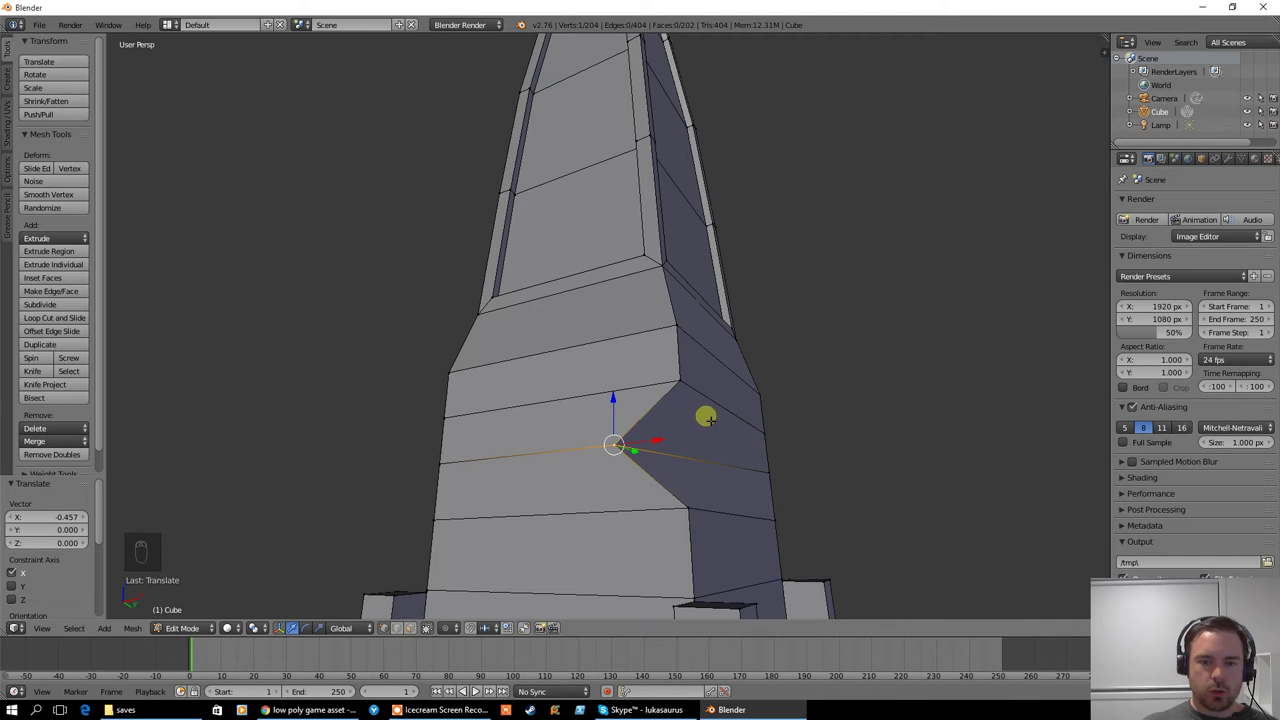
middle_drag(625, 448, 918, 160)
mouse_move(672, 446)
middle_down()
mouse_move(405, 465)
mouse_move(397, 451)
mouse_move(400, 466)
mouse_move(666, 453)
middle_up()
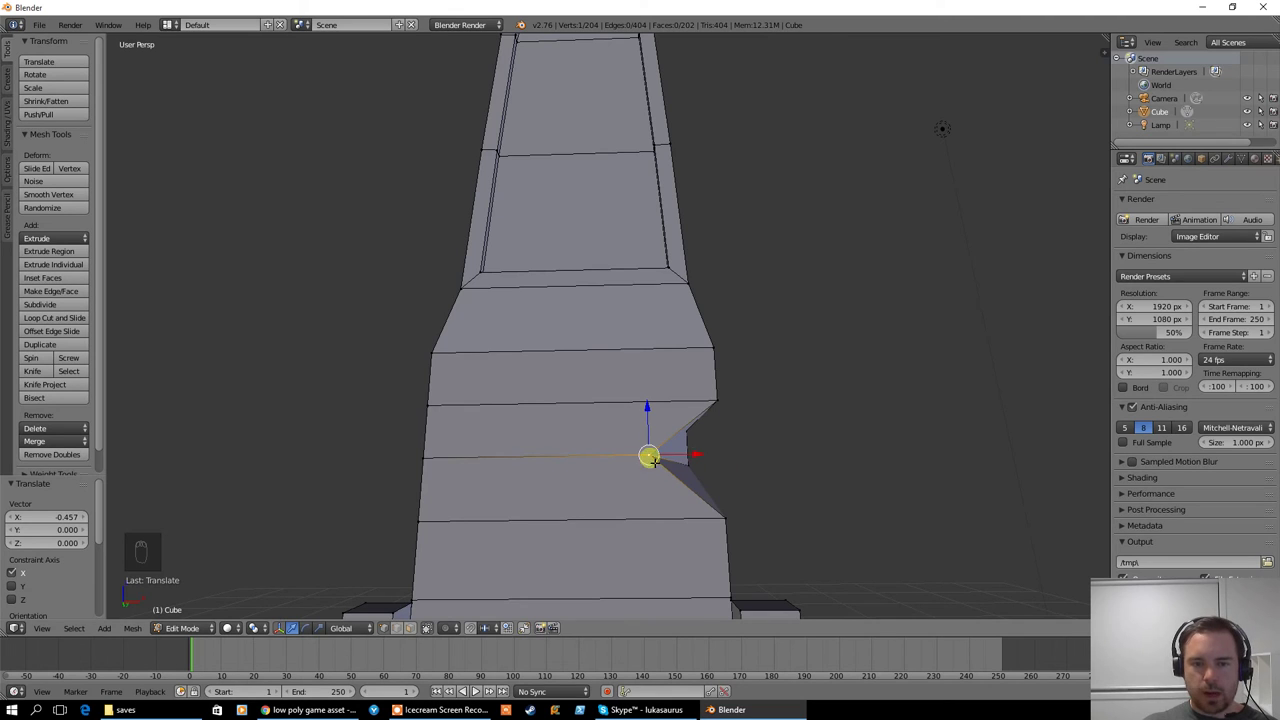
mouse_move(760, 456)
middle_down()
mouse_move(742, 447)
mouse_move(753, 452)
mouse_move(663, 466)
middle_up()
key(ctrl+z)
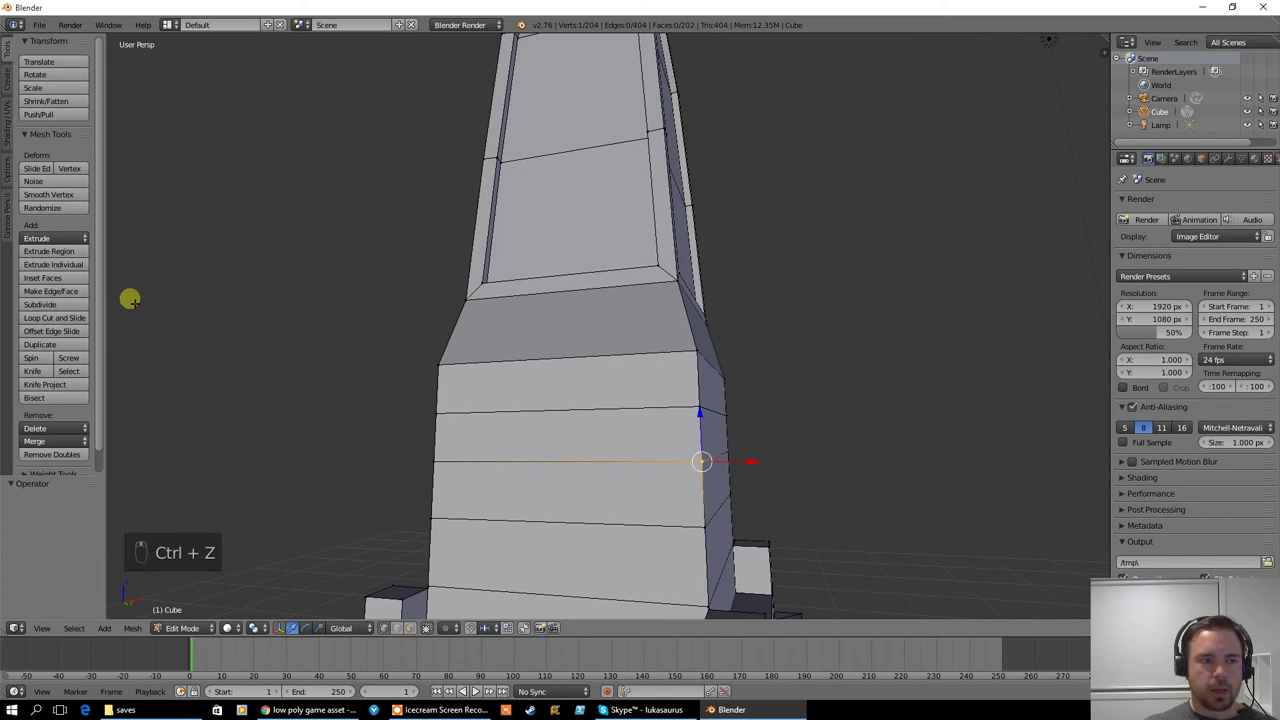
Knife-cut a narrow diamond around one vertical corner of the lower block, spanning the two bands beside the corner's middle vertex
key(k)
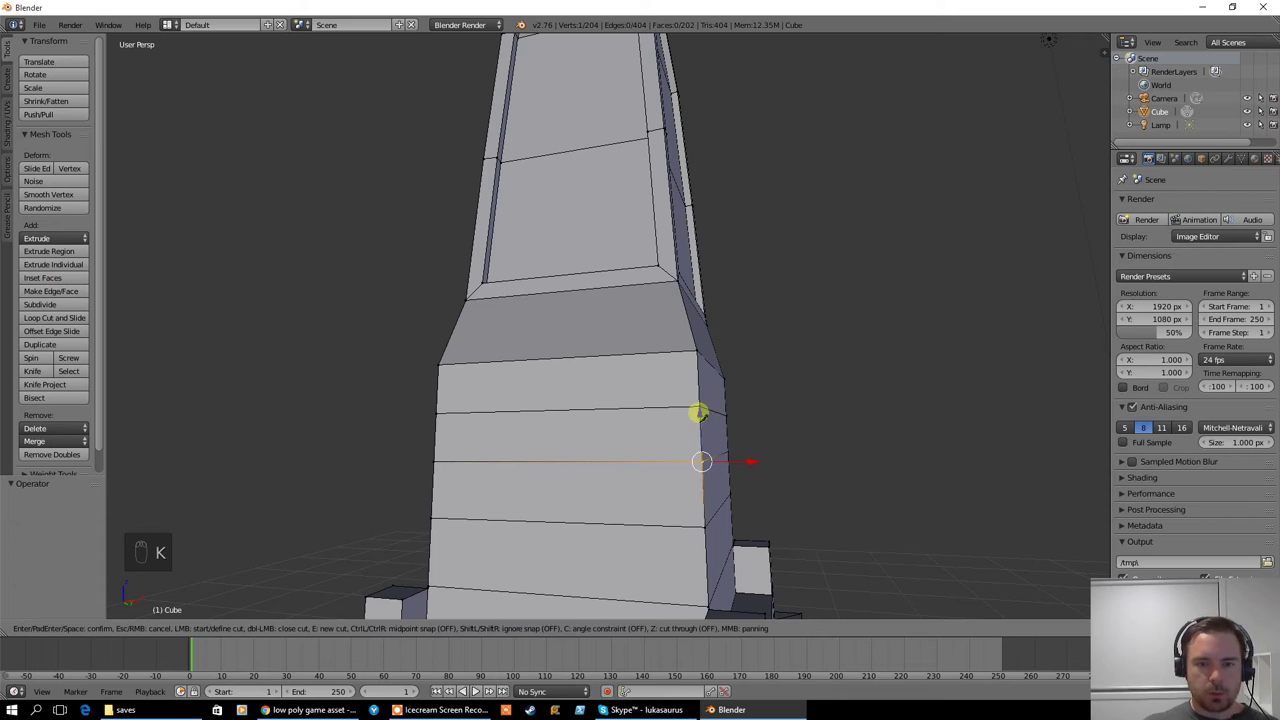
right_click(654, 418)
key(a)
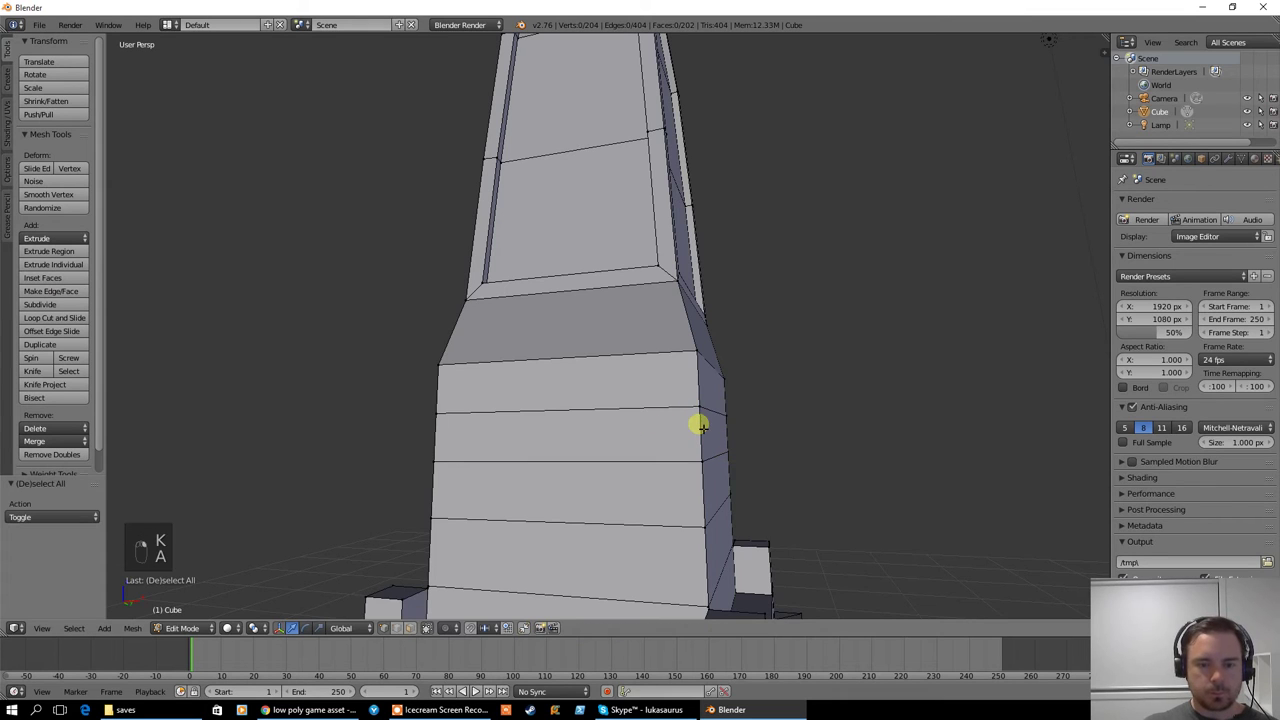
key(k)
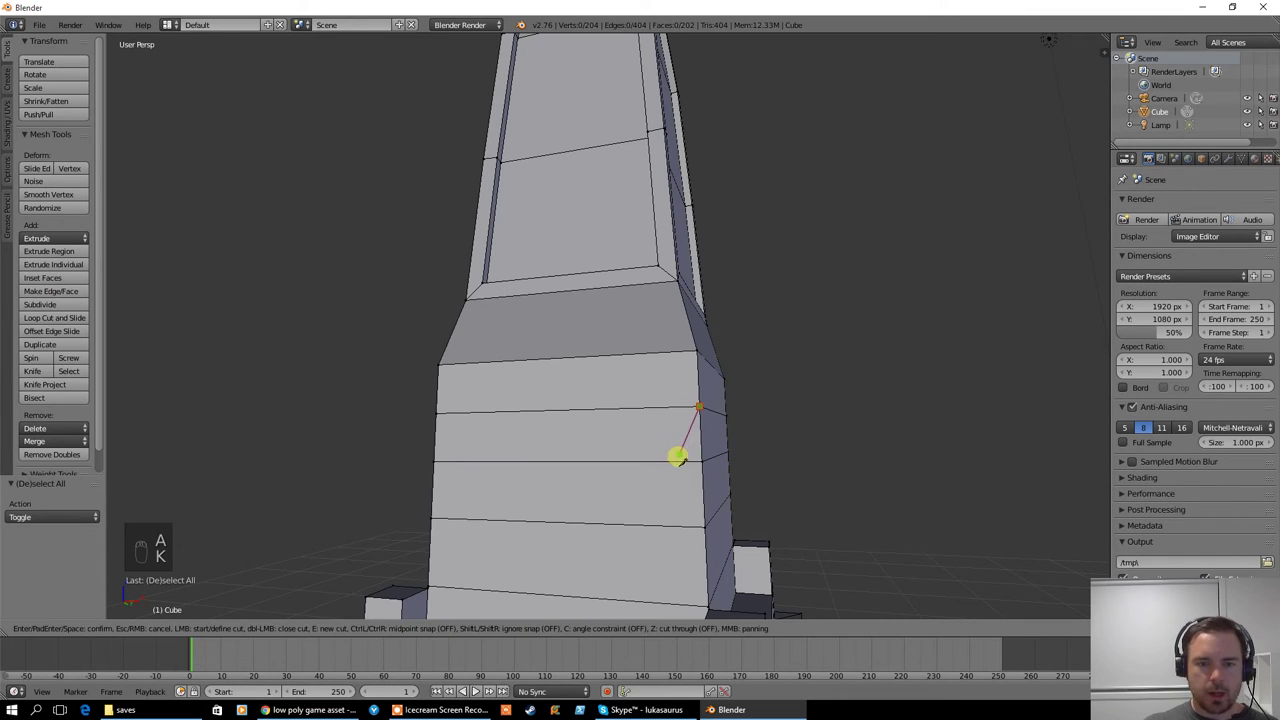
click(677, 460)
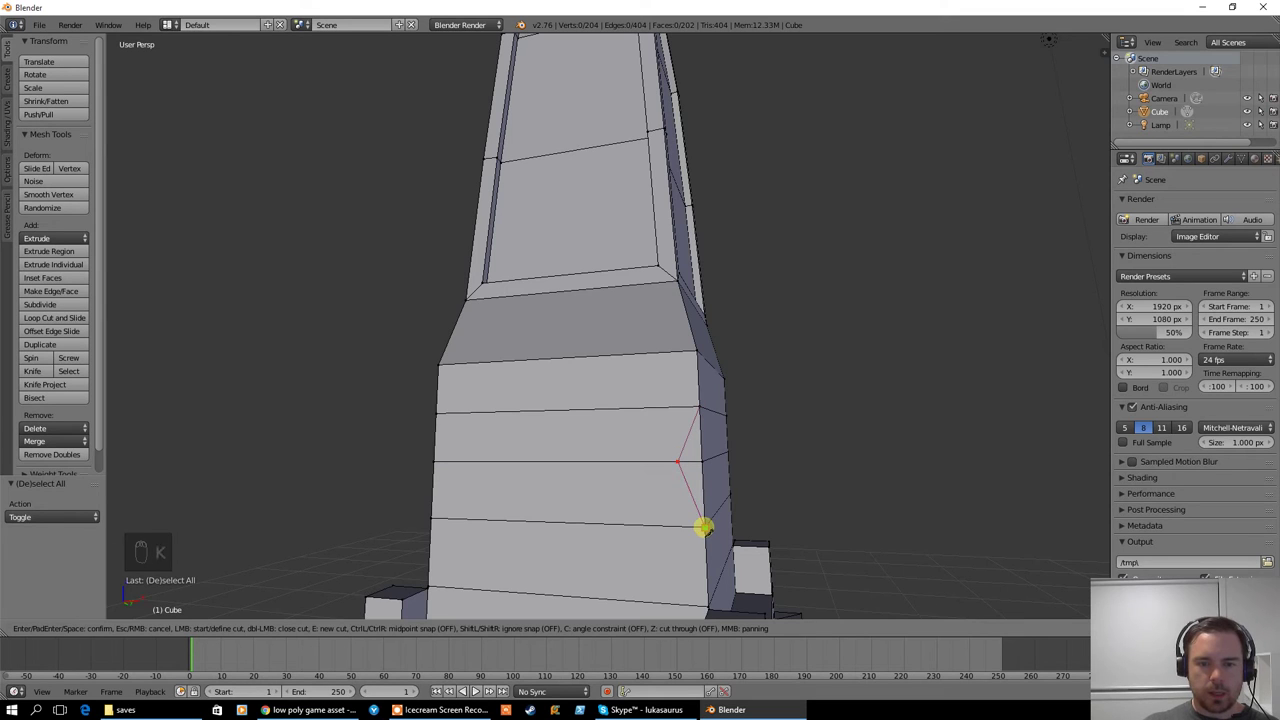
click(704, 527)
click(713, 458)
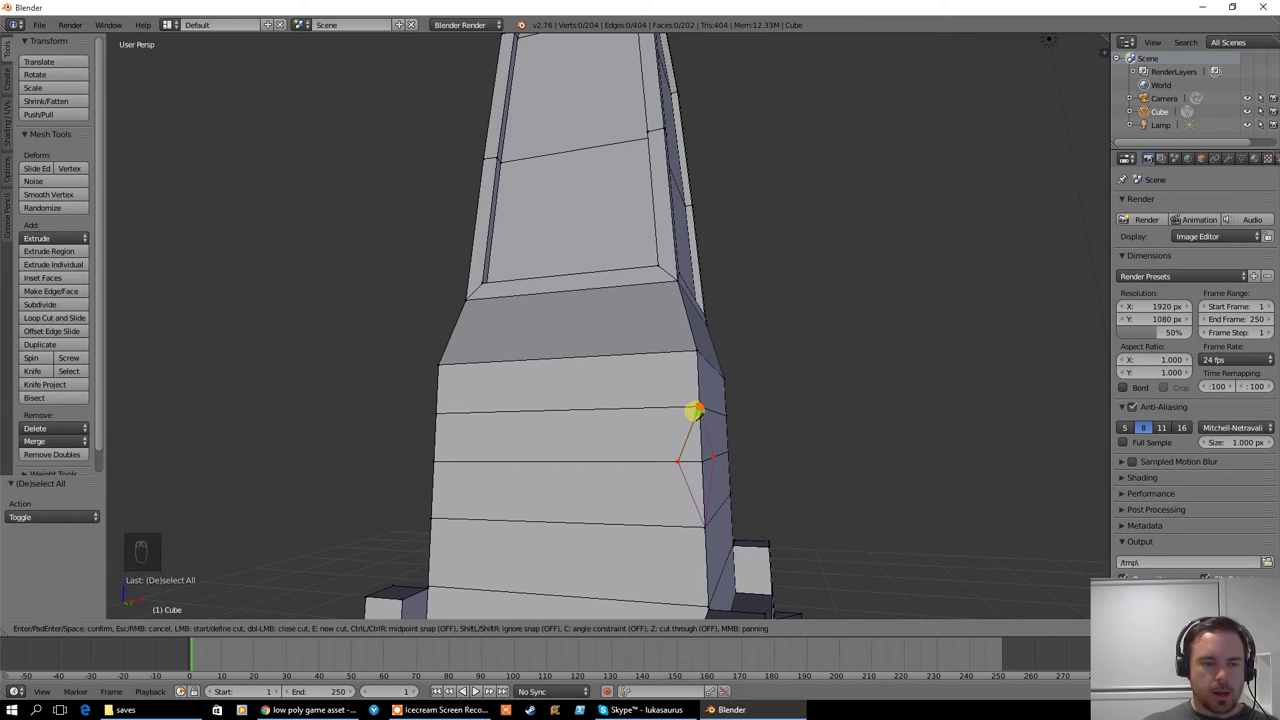
key(Return)
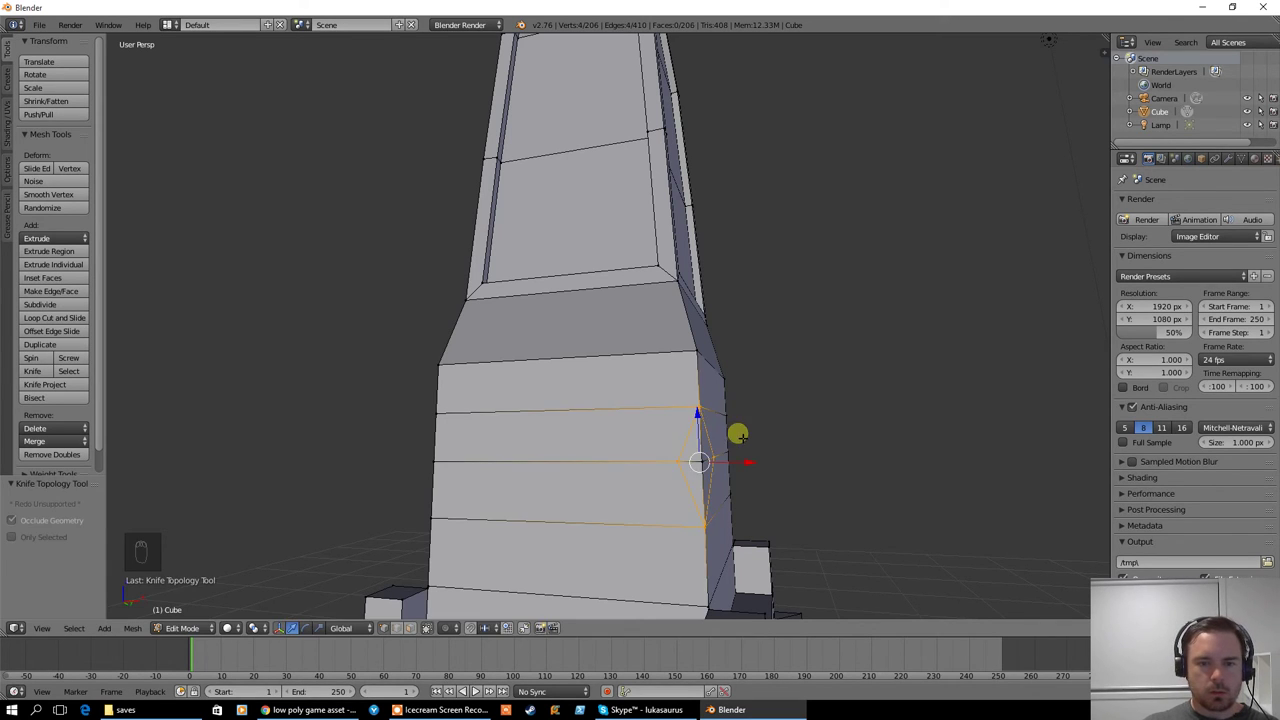
Move the diamond cut's far side vertex about -0.51 along Y so it sits close to the corner edge
middle_drag(737, 434, 686, 470)
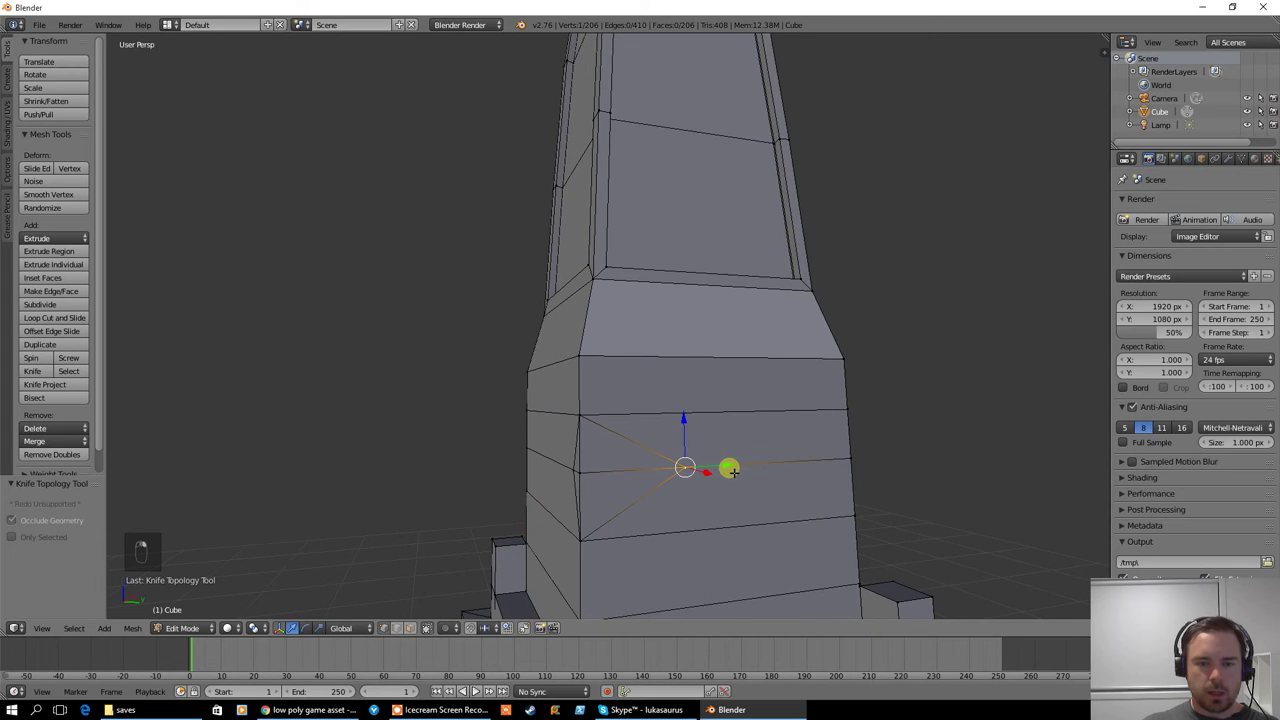
key(g)
key(y)
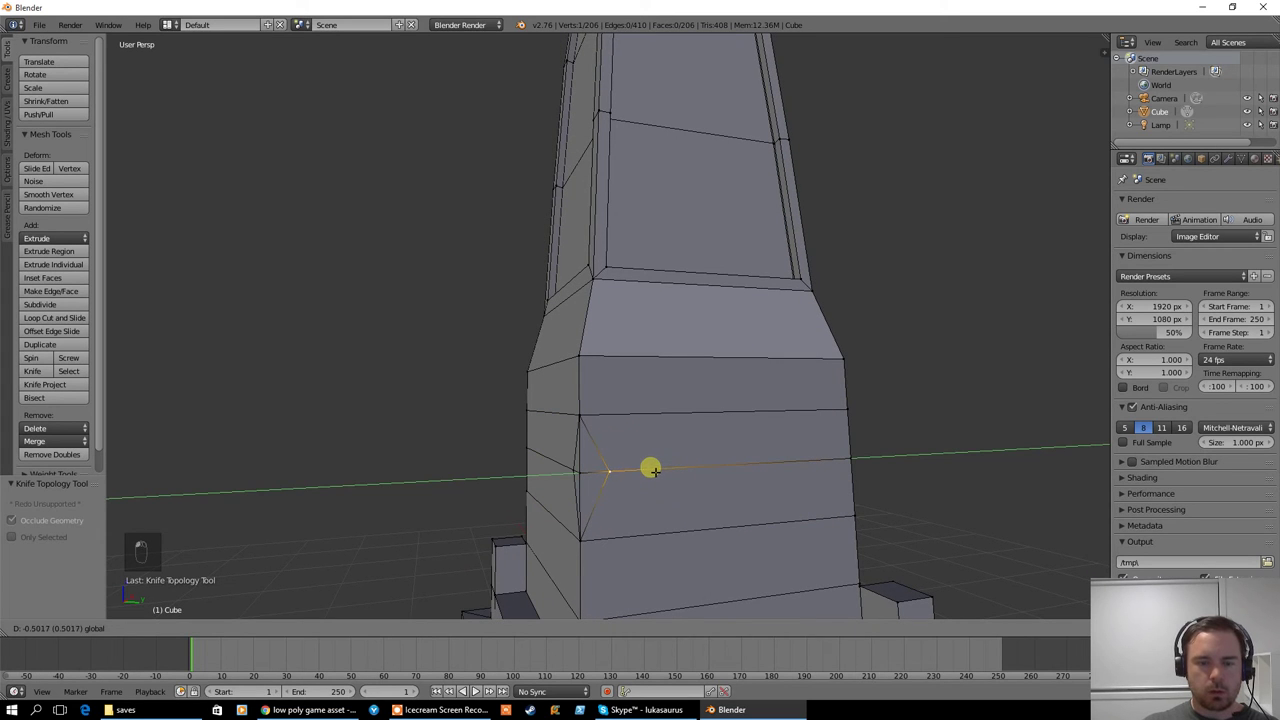
click(650, 469)
middle_drag(551, 480, 614, 487)
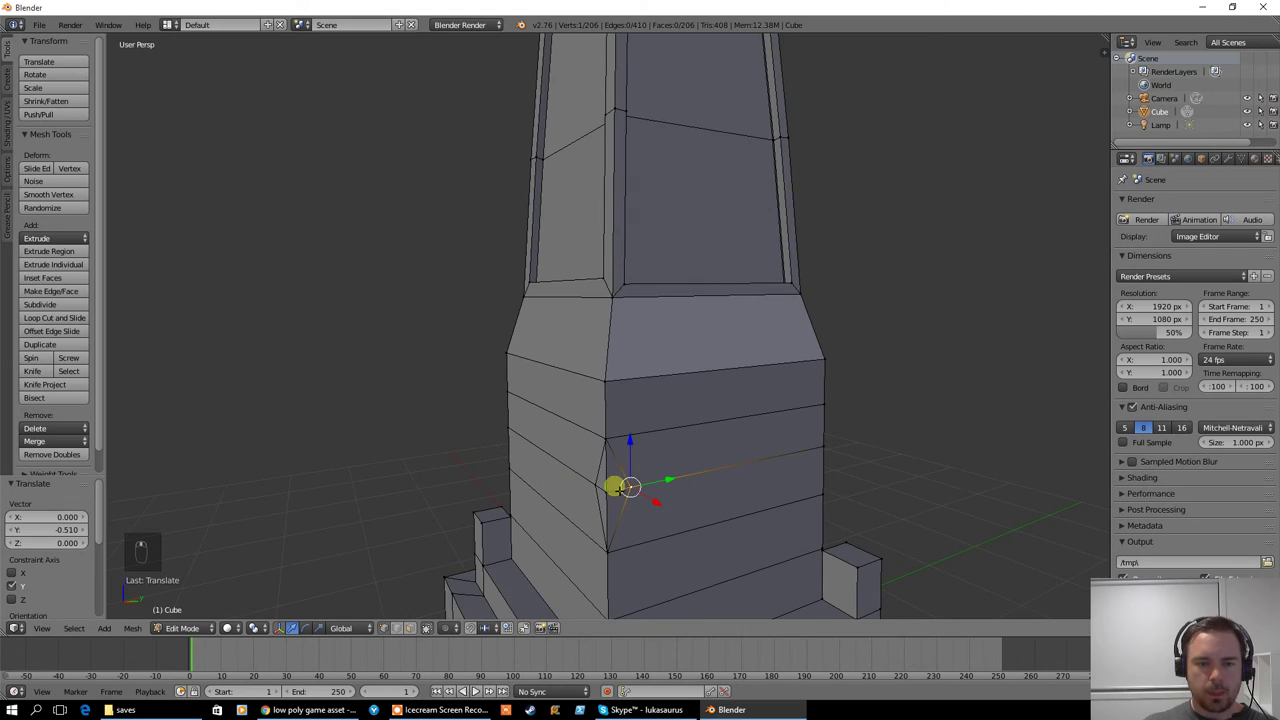
Push the corner's middle vertex inside the diamond inward to form a chipped notch, and check the notch from several sides
middle_drag(700, 497, 574, 523)
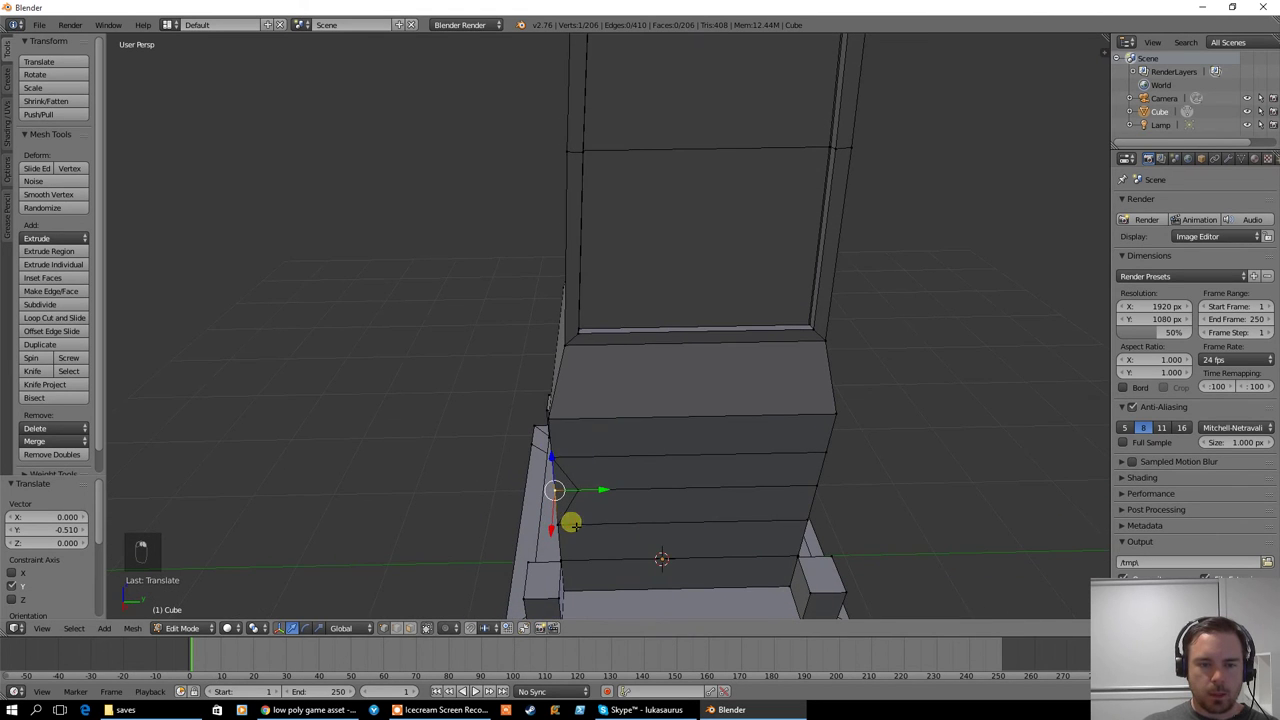
drag(602, 490, 558, 518)
middle_drag(558, 518, 586, 446)
key(a)
middle_drag(749, 474, 703, 465)
middle_drag(736, 463, 577, 516)
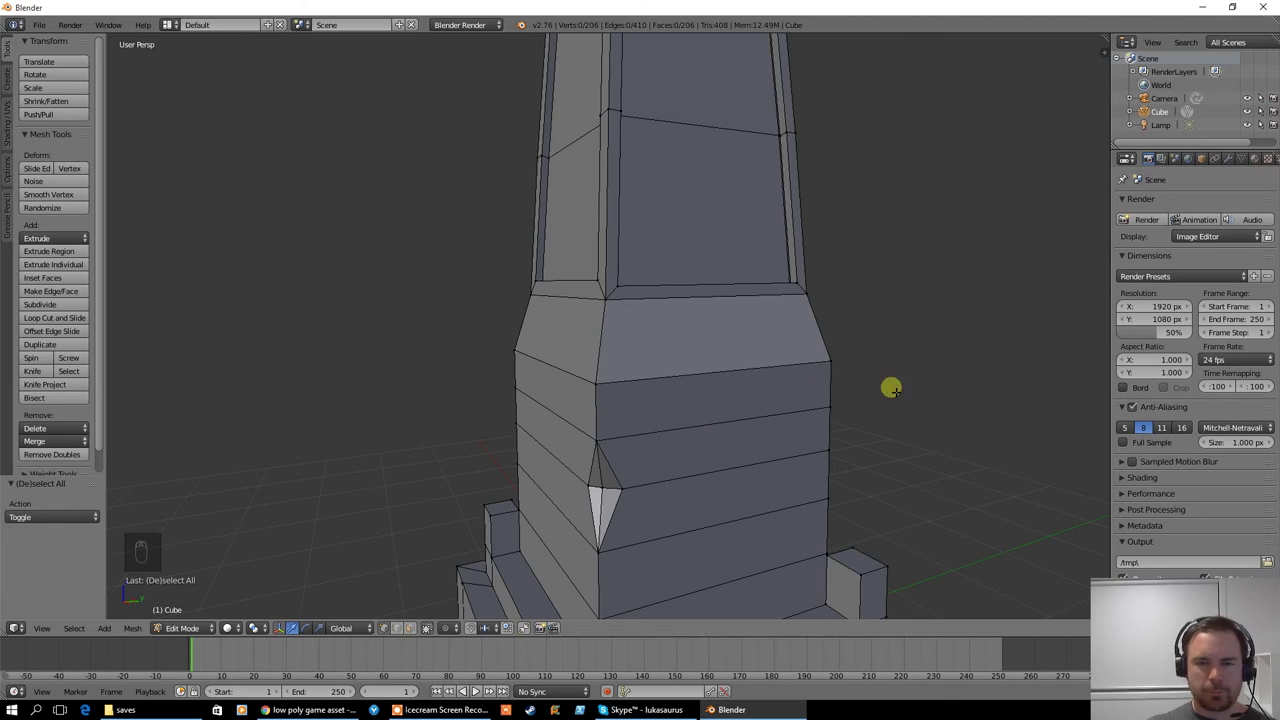
middle_drag(620, 467, 677, 393)
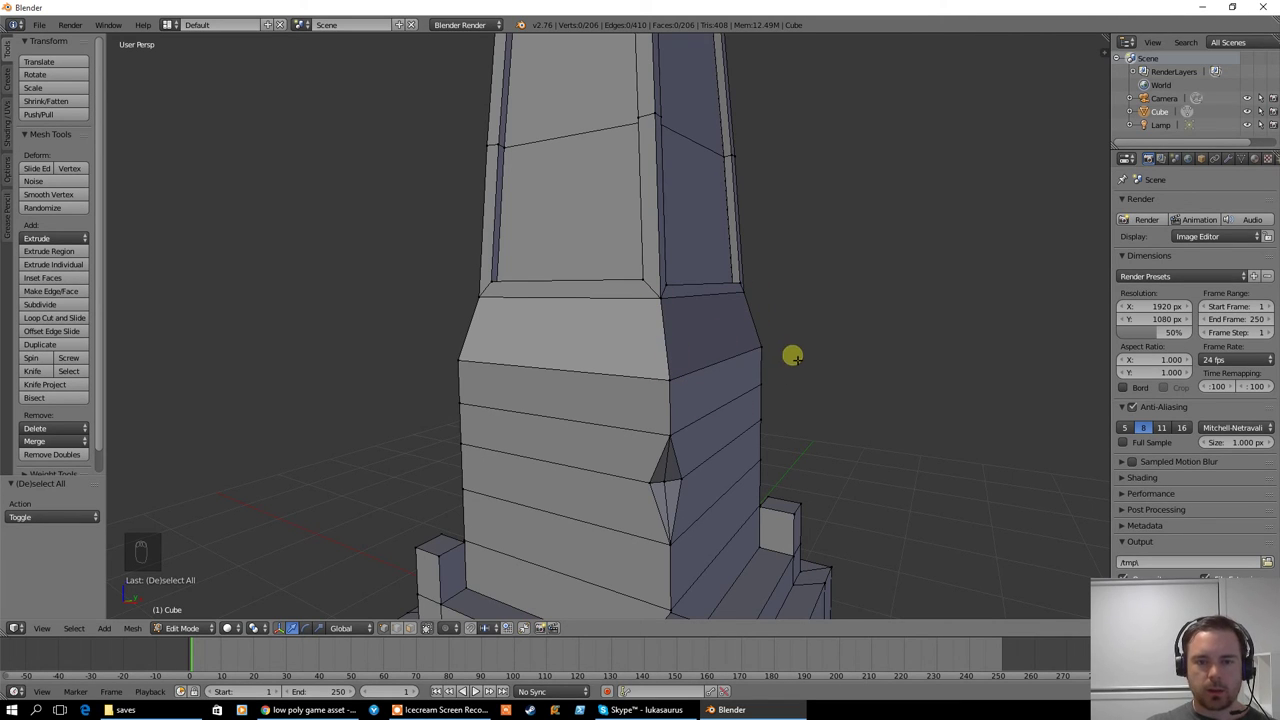
middle_drag(626, 394, 675, 360)
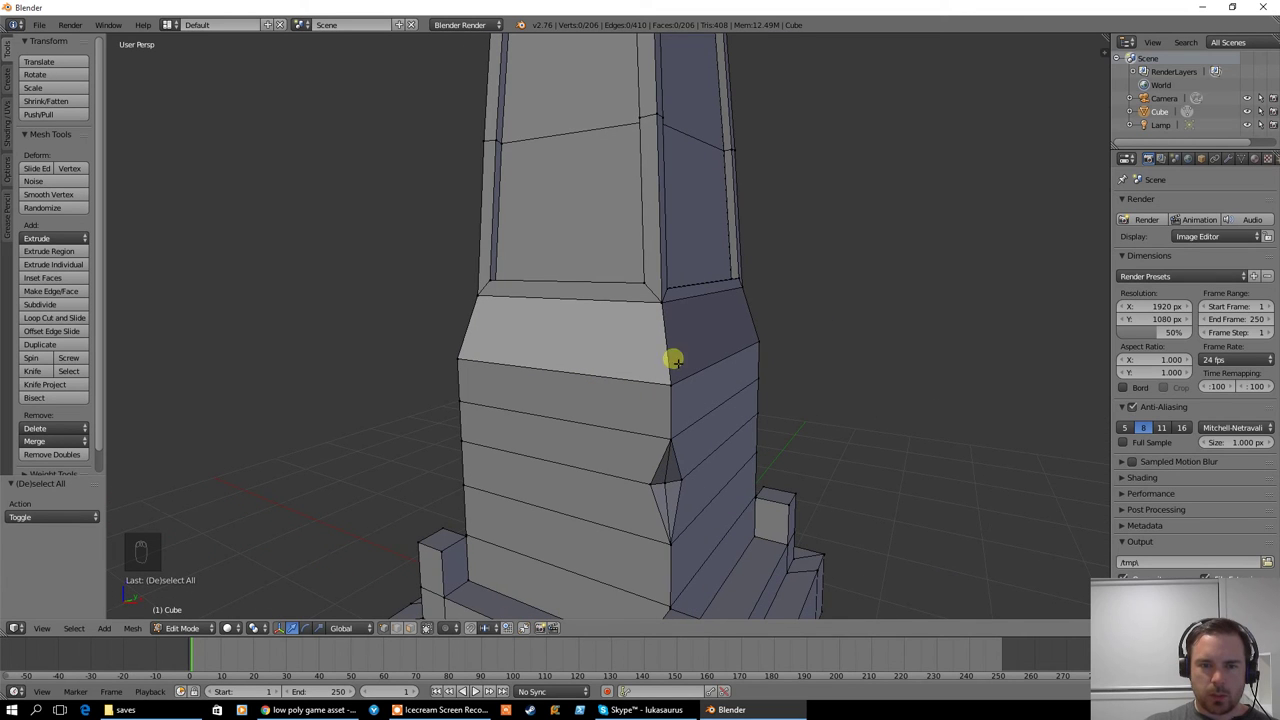
Knife-cut a narrow diamond around another vertical corner of the lower block, spanning the two bands beside the corner's middle vertex
middle_drag(774, 371, 683, 332)
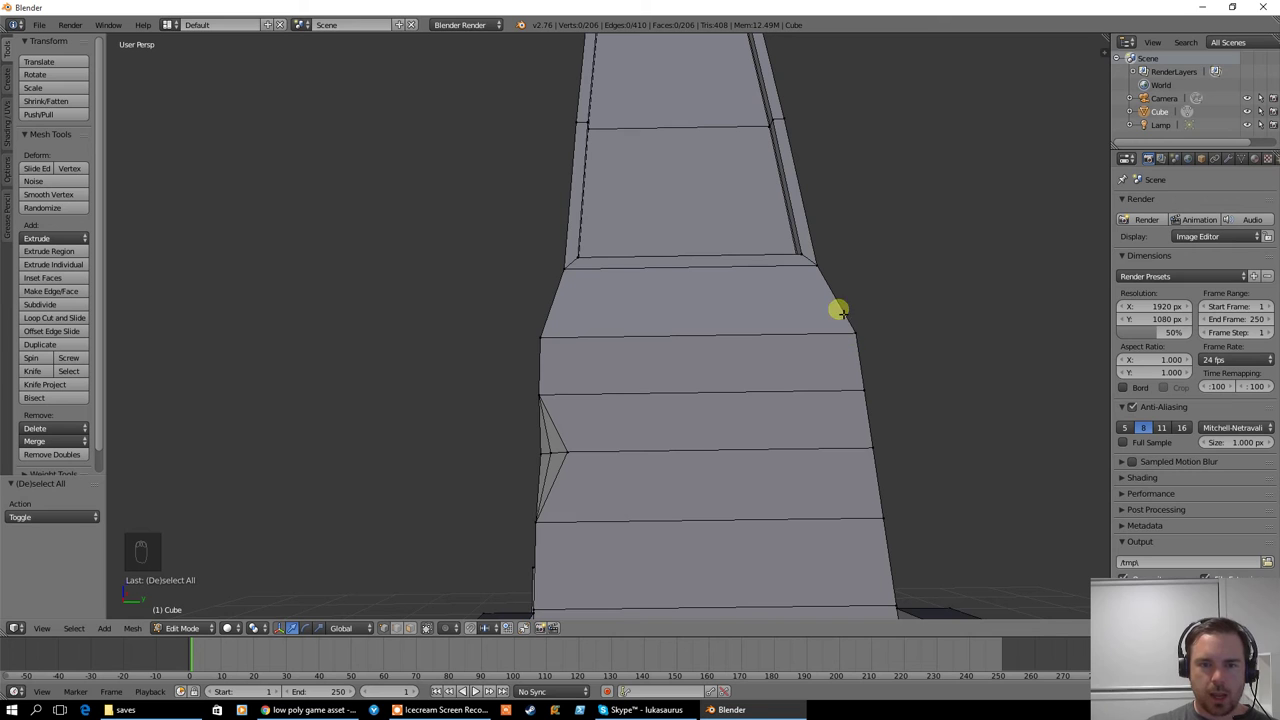
middle_drag(534, 343, 780, 378)
middle_drag(380, 485, 474, 403)
key(k)
click(476, 399)
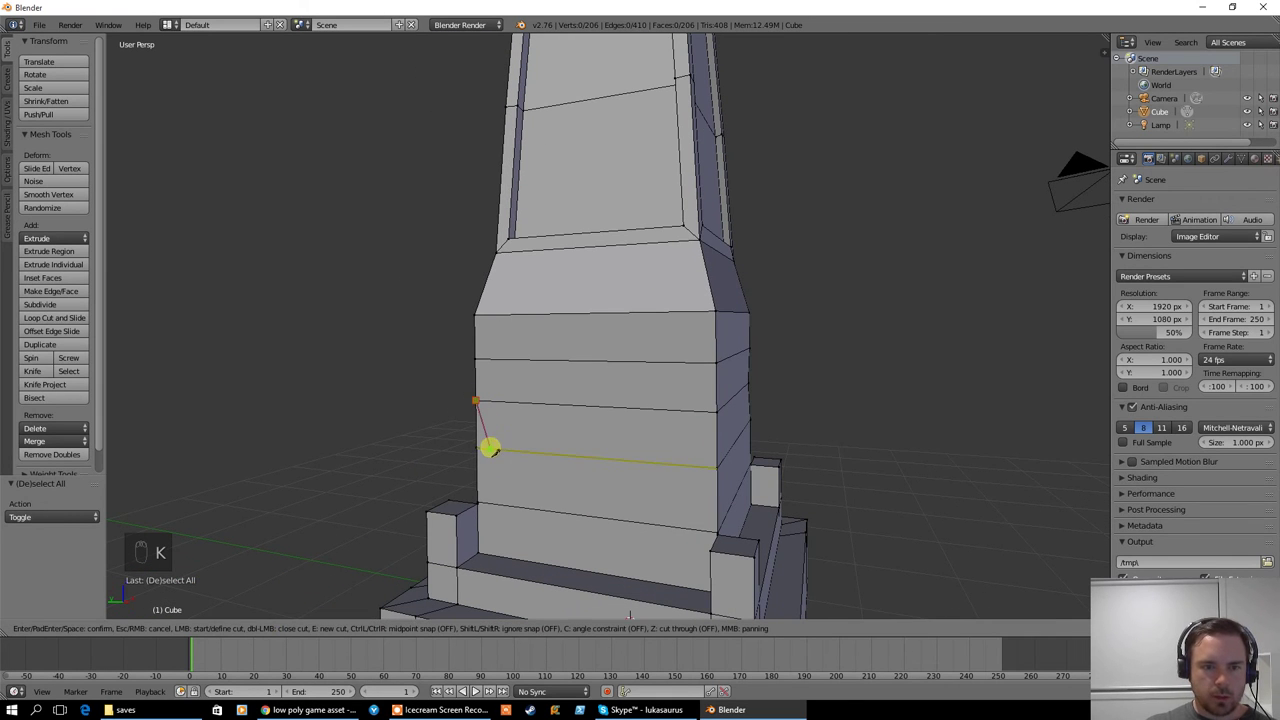
click(489, 449)
click(477, 502)
middle_drag(406, 441, 634, 506)
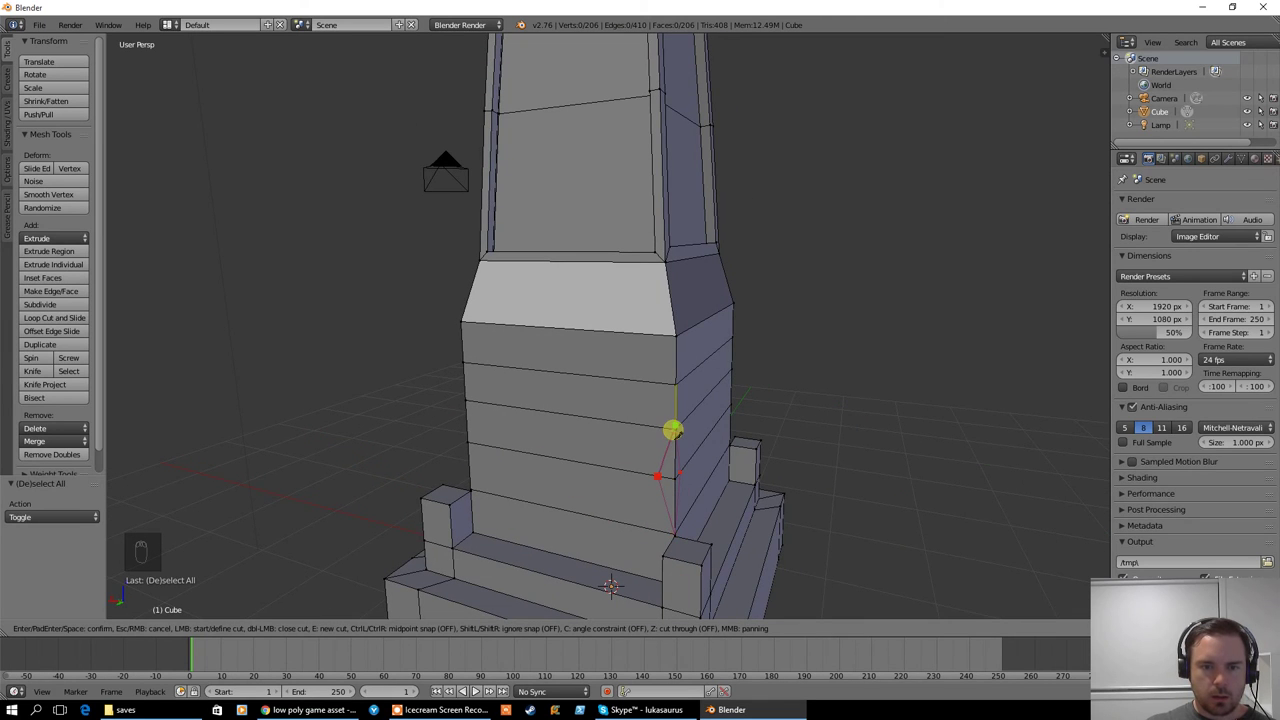
key(Return)
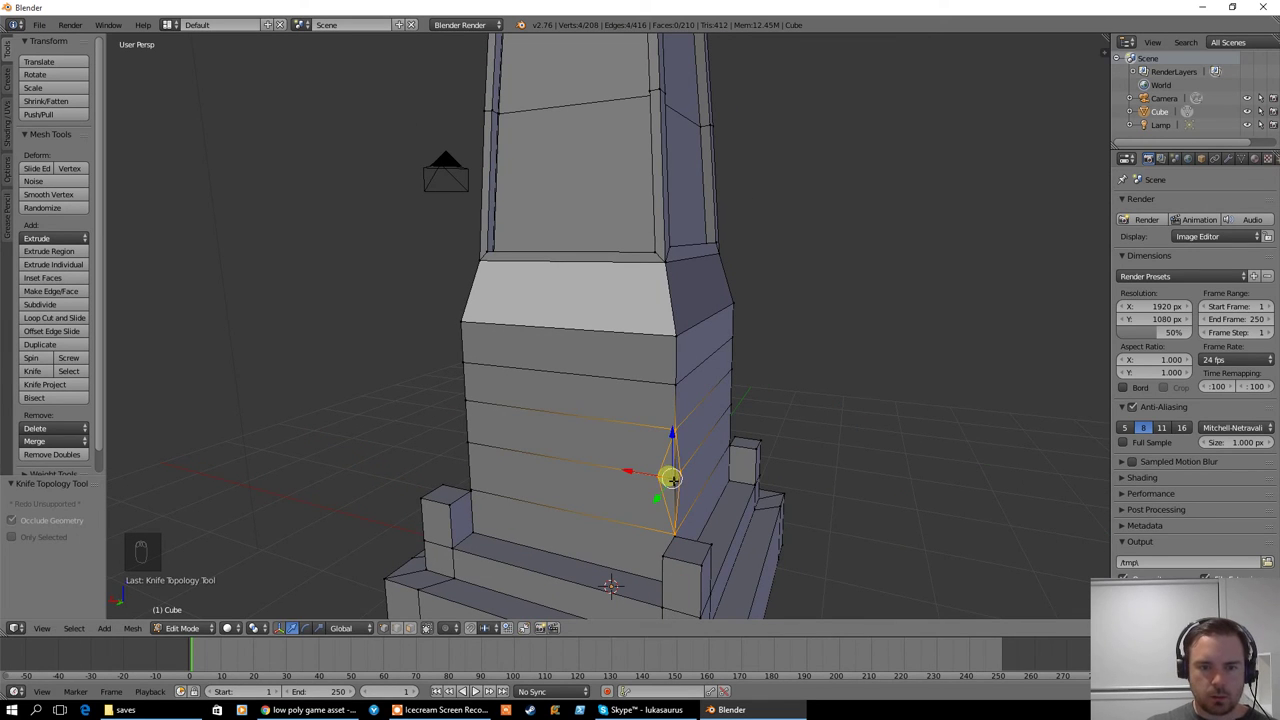
Push the middle vertex of the new diamond inward along X and about -0.072 along Y, and check both notches in Object Mode
key(g)
key(x)
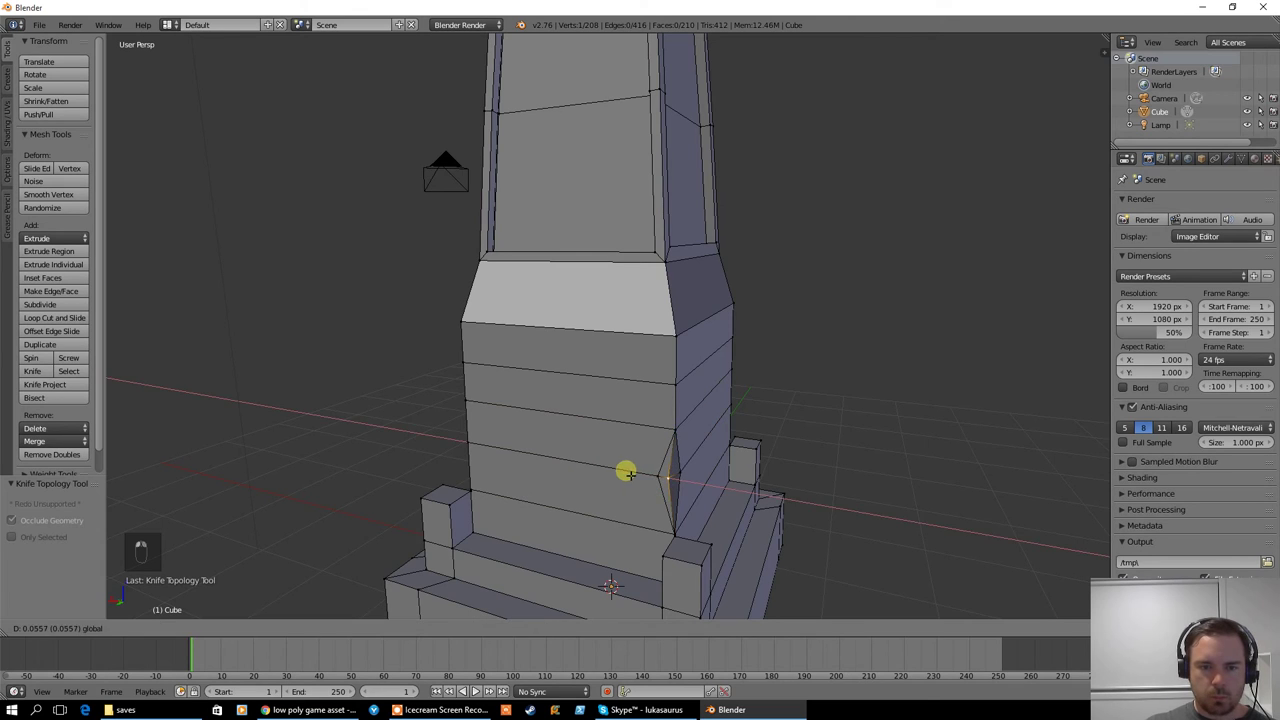
click(645, 480)
key(g)
key(x)
click(652, 495)
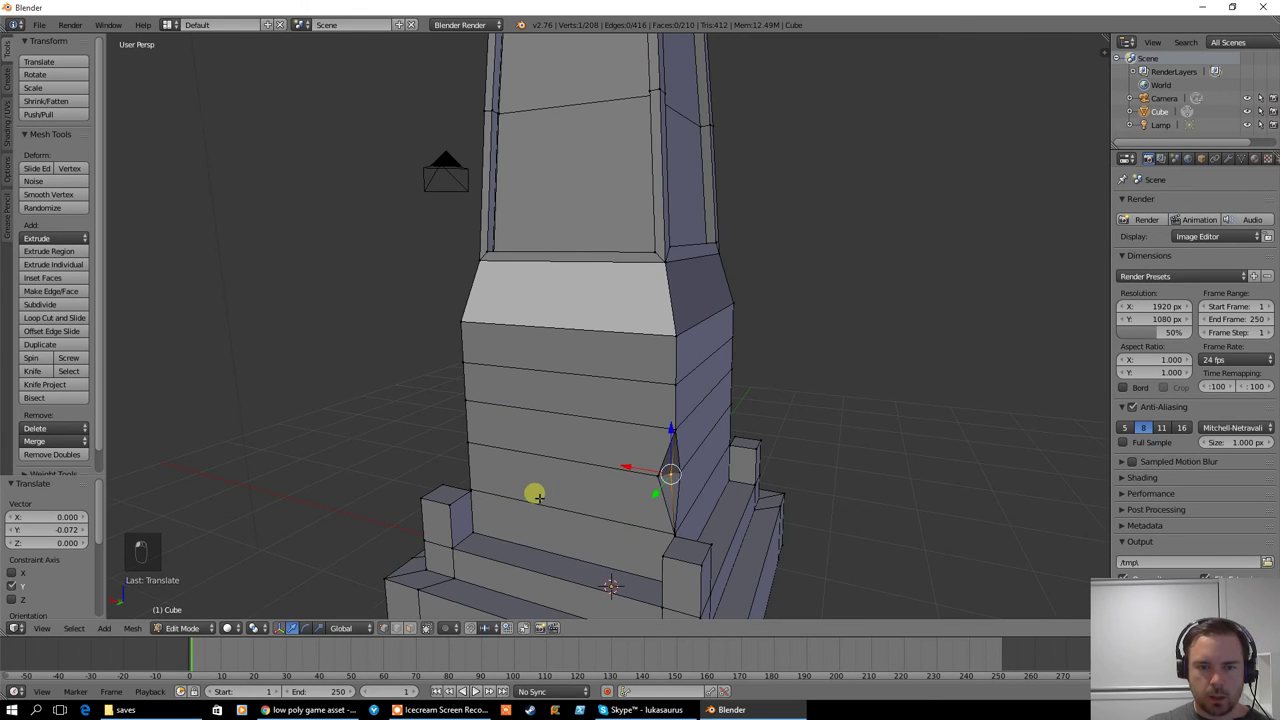
middle_drag(531, 491, 437, 480)
key(Tab)
middle_drag(666, 491, 576, 495)
scroll(575, 493, down, 5)
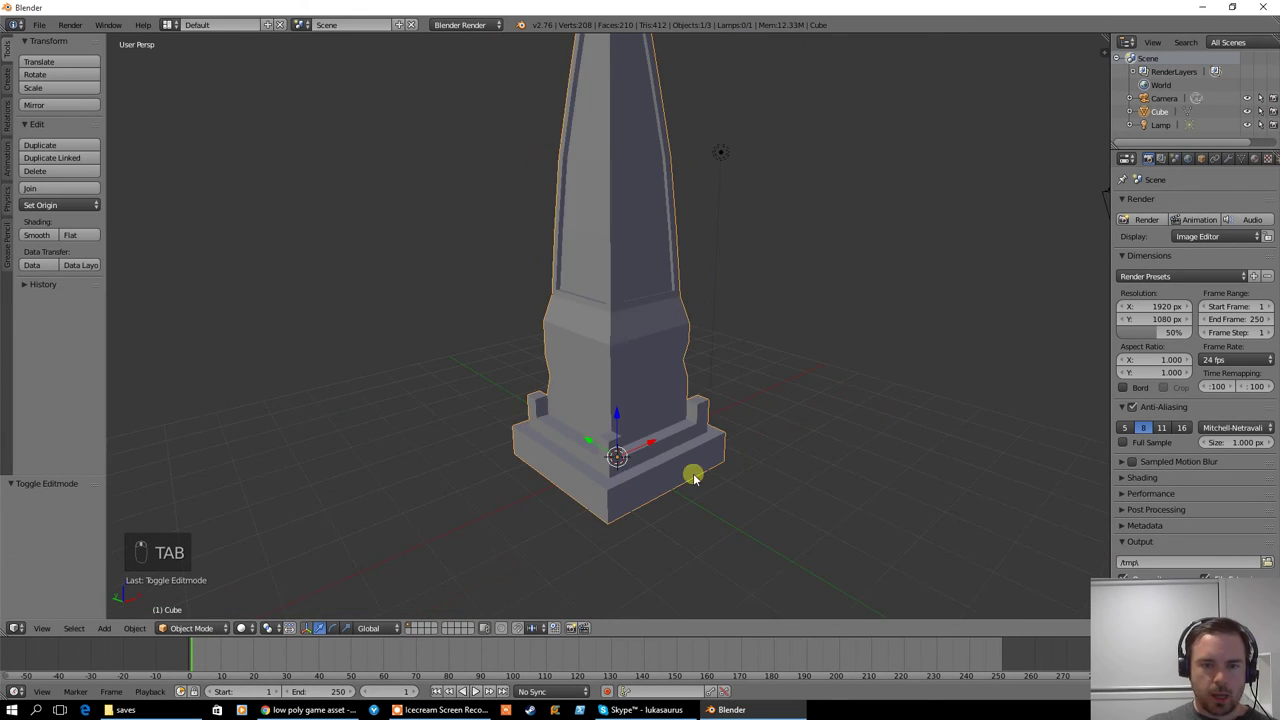
middle_drag(691, 474, 503, 374)
middle_drag(548, 410, 566, 442)
Select the whole obelisk mesh in Edit Mode and give it a new material named Stone
key(Tab)
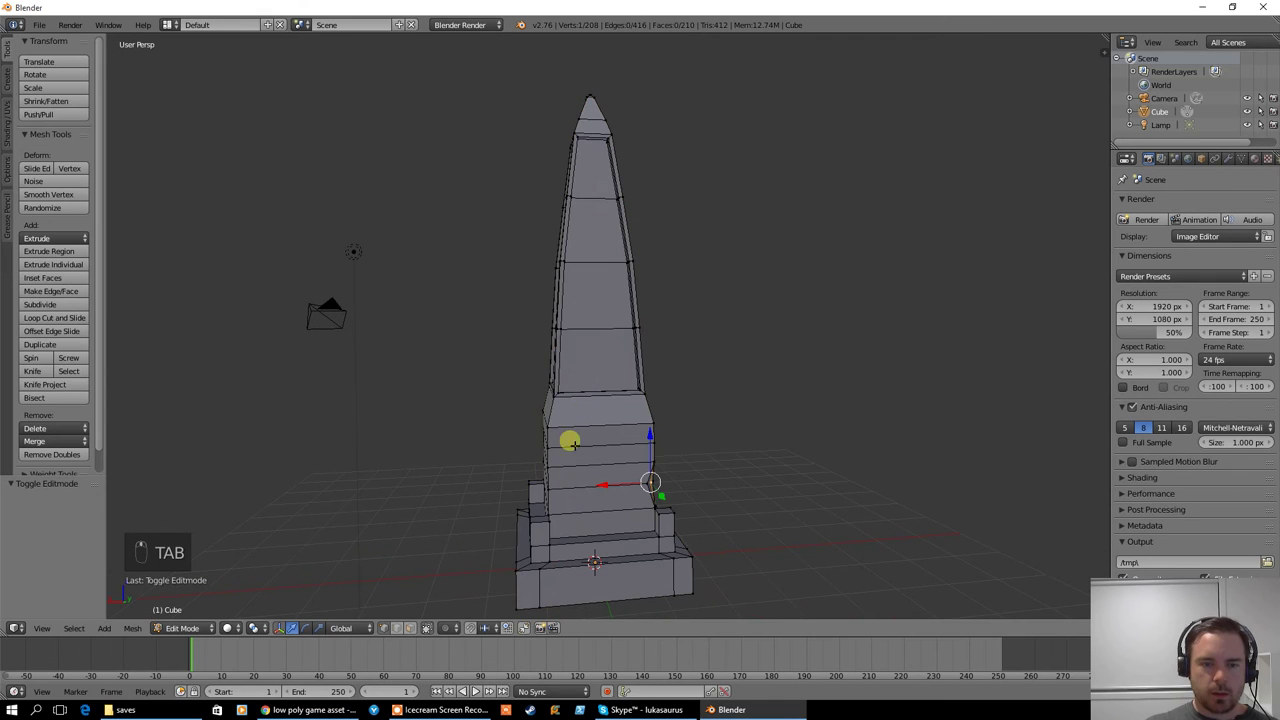
key(a)
key(a)
key(a)
key(a)
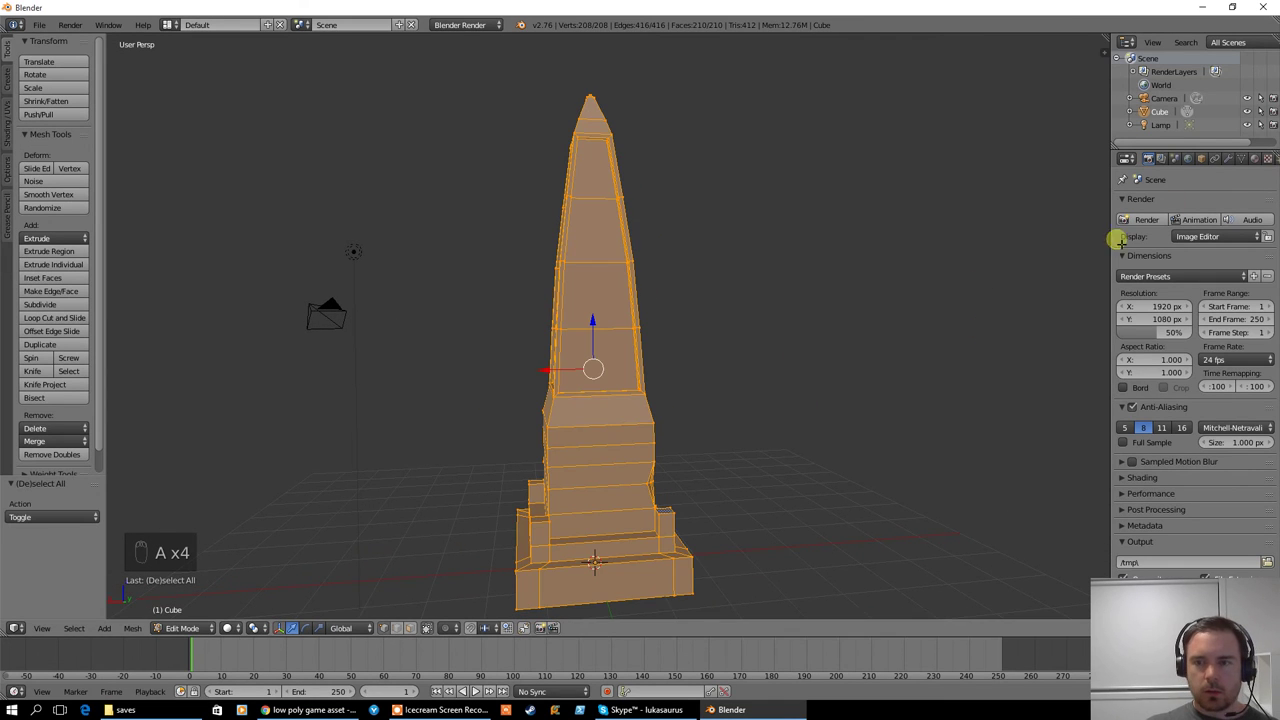
click(1252, 159)
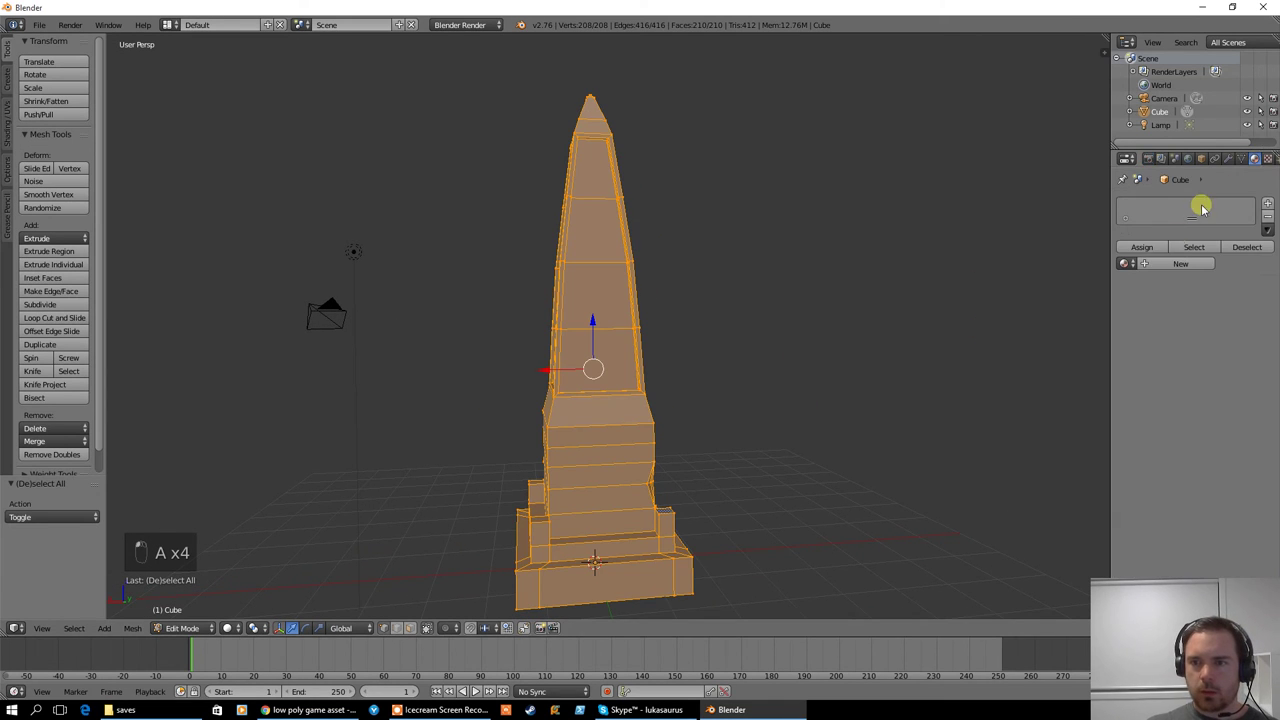
click(1176, 264)
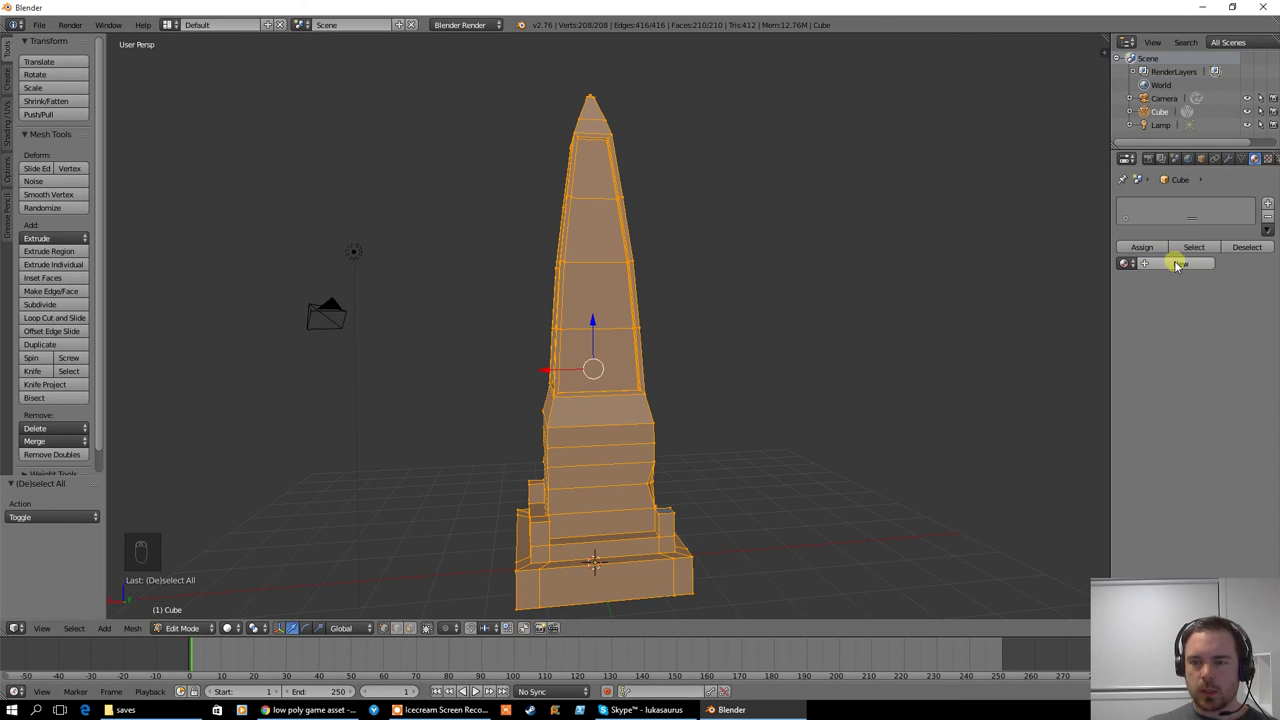
key(Tab)
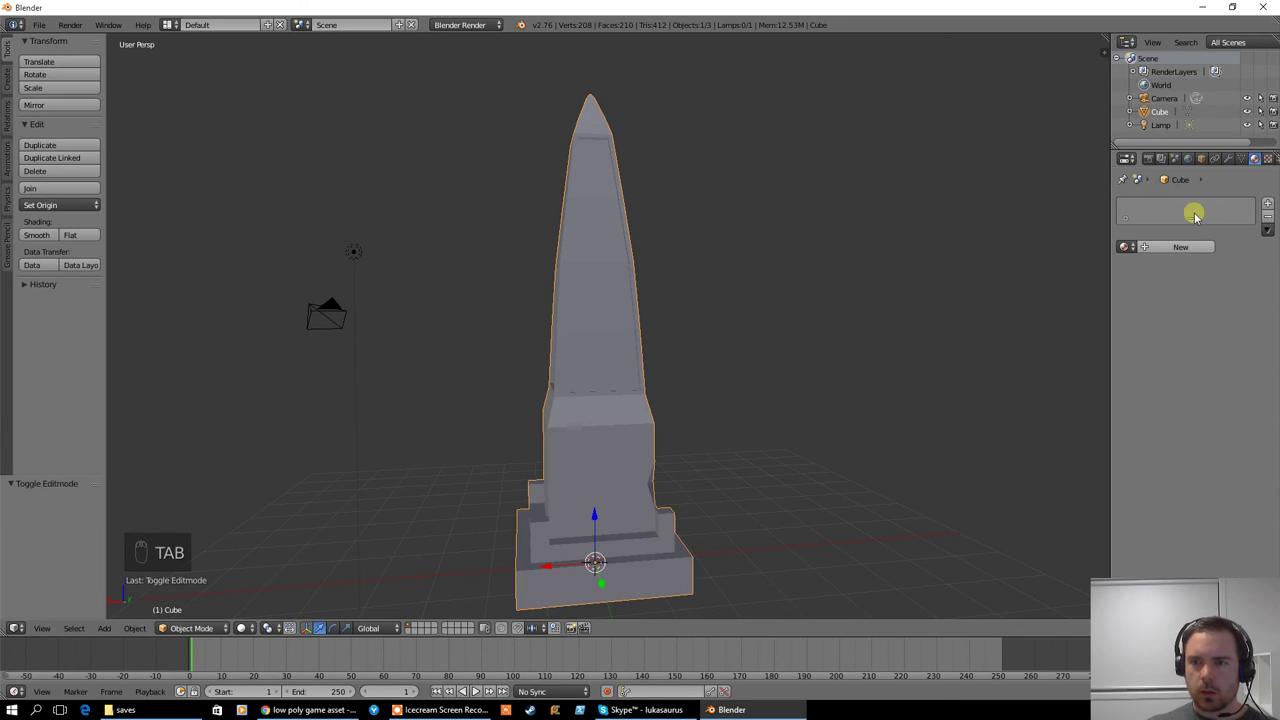
key(Tab)
click(1182, 263)
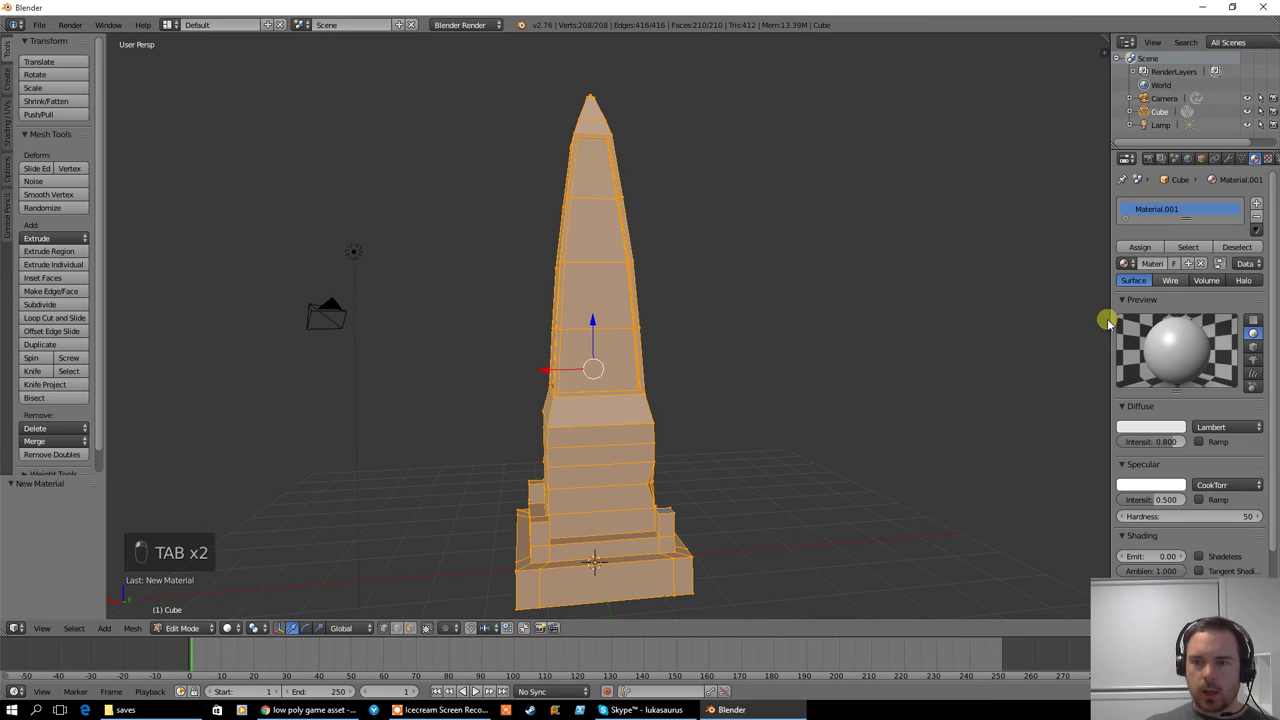
double_click(1155, 209)
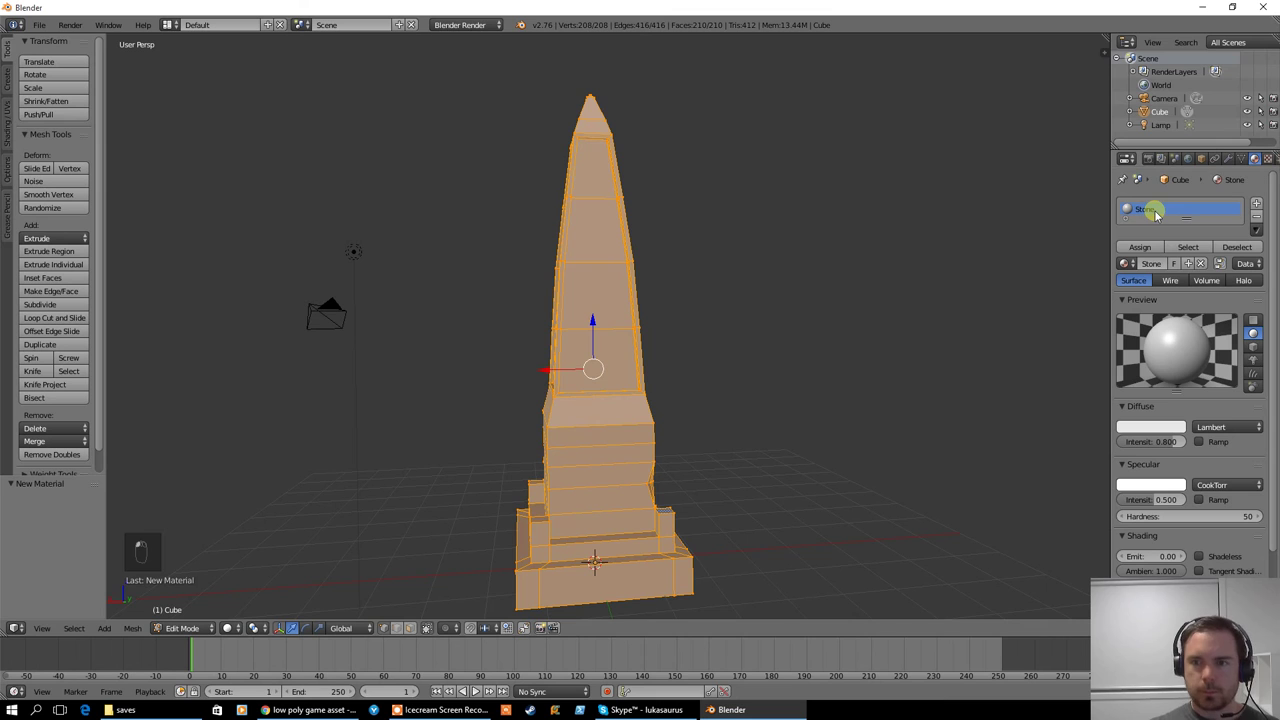
Darken the Stone material's diffuse colour to a dark neutral grey and check it on the obelisk
click(1145, 430)
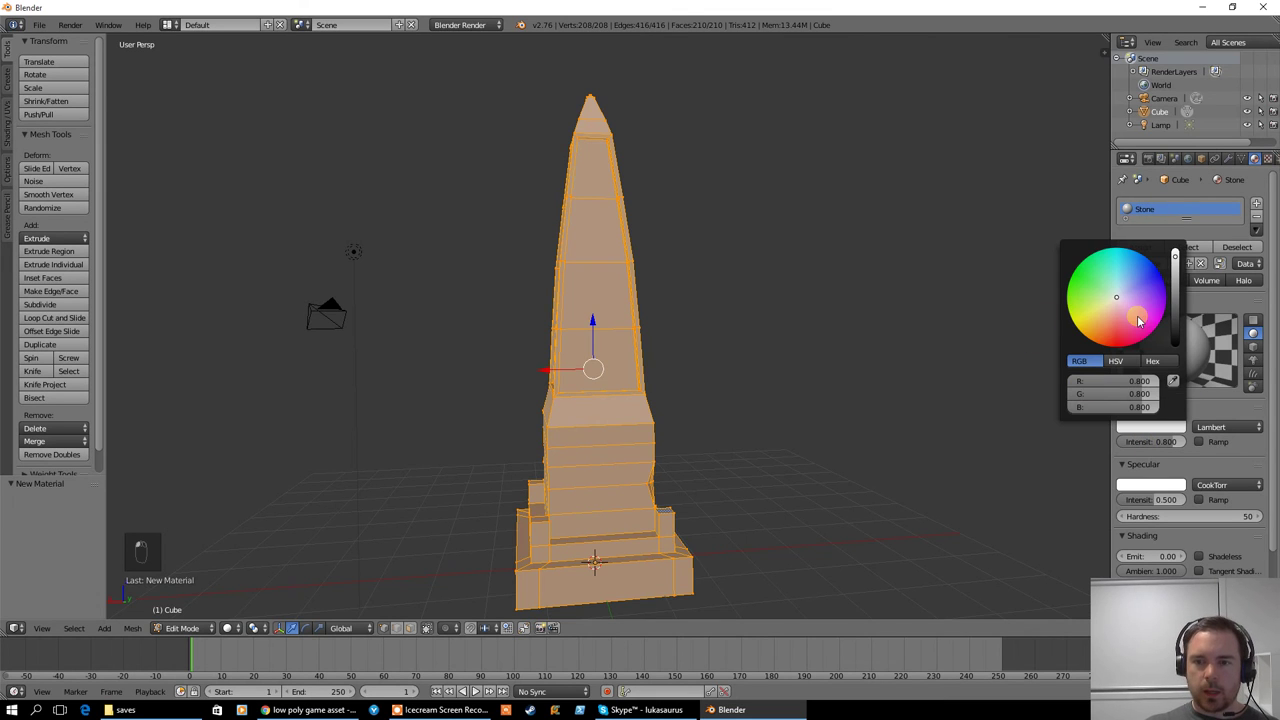
drag(1174, 262, 1175, 286)
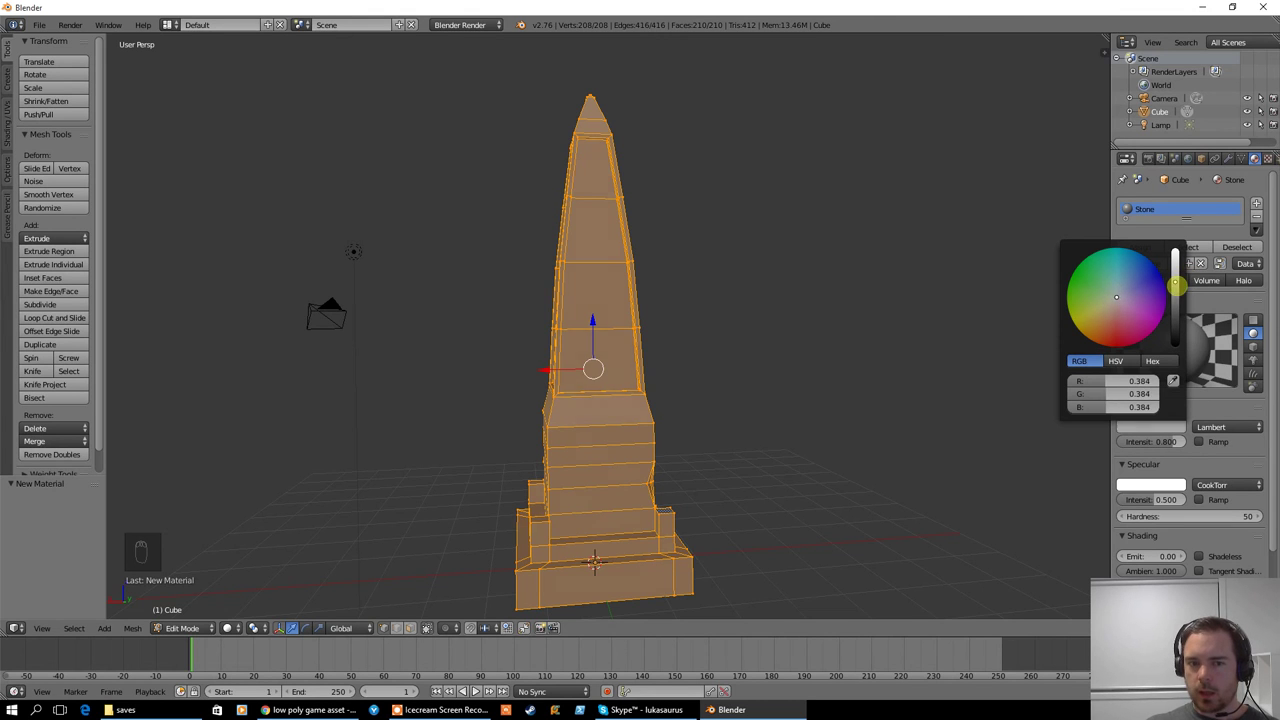
drag(1177, 286, 1175, 301)
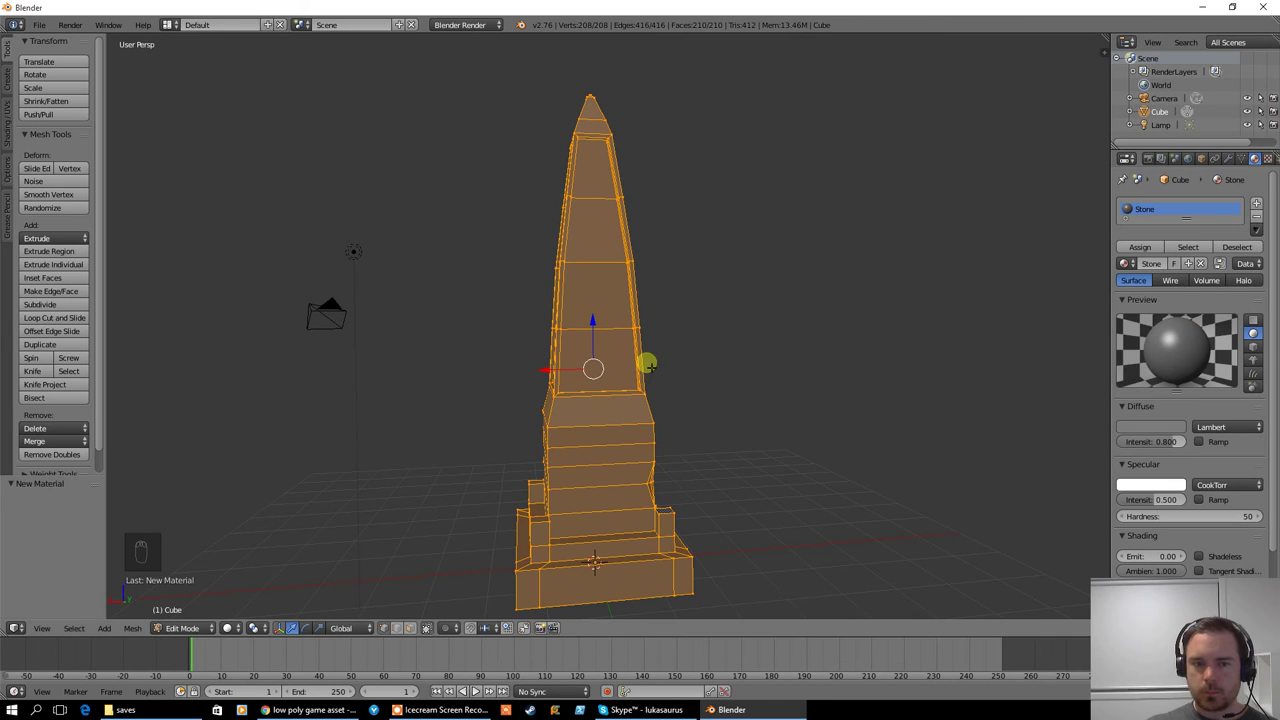
key(Tab)
key(Tab)
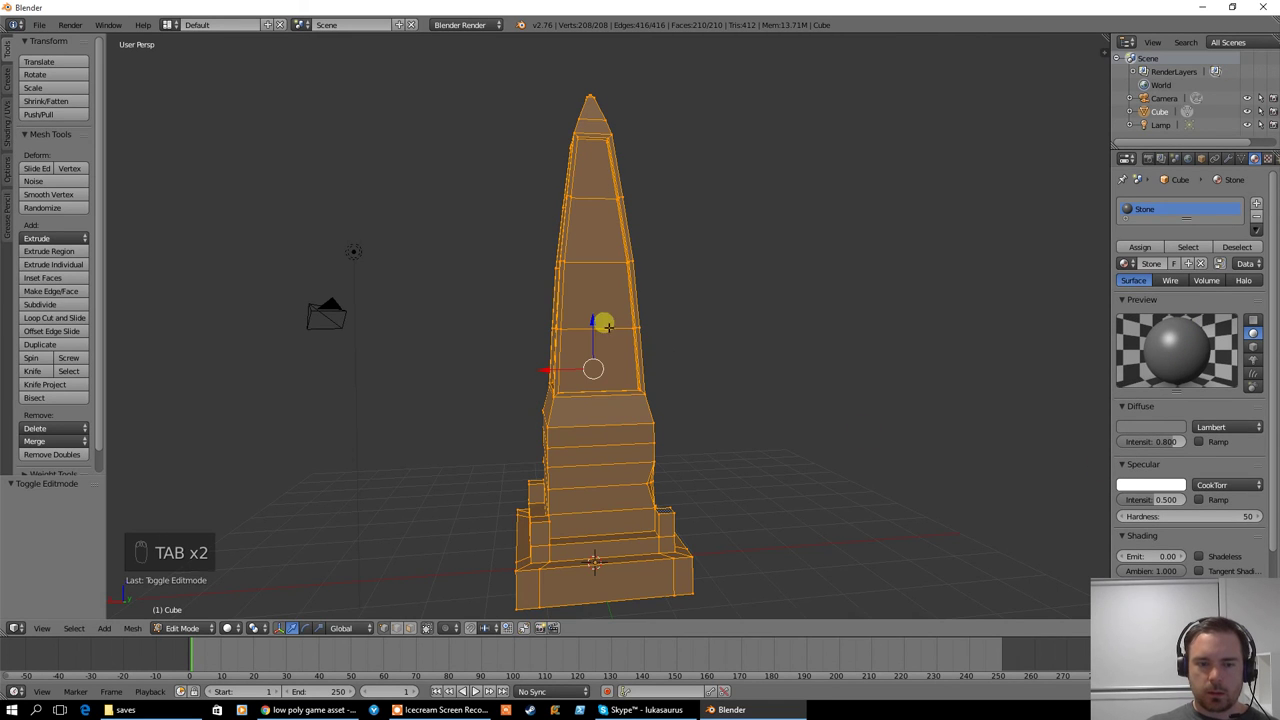
Select the four stacked recessed panel faces on each of the shaft's four sides in face select mode
click(408, 627)
right_click(594, 178)
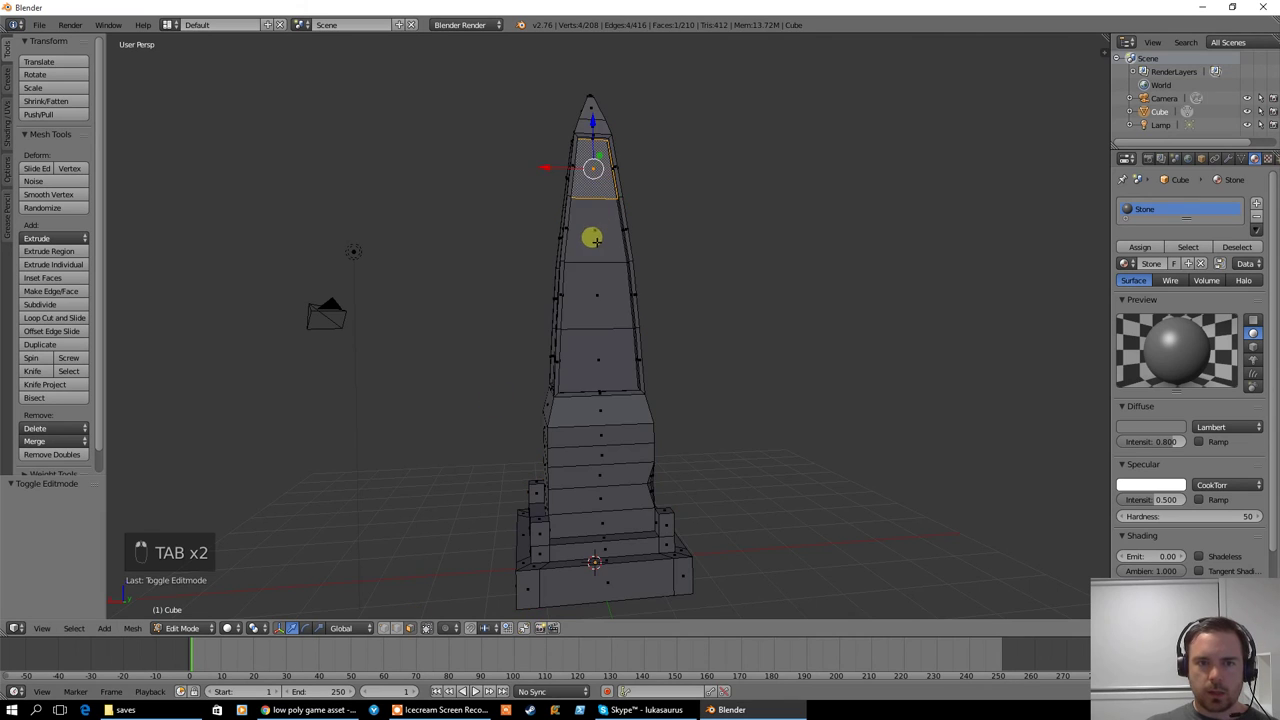
shift+right_click(593, 238)
shift+right_click(600, 350)
middle_drag(503, 306, 586, 234)
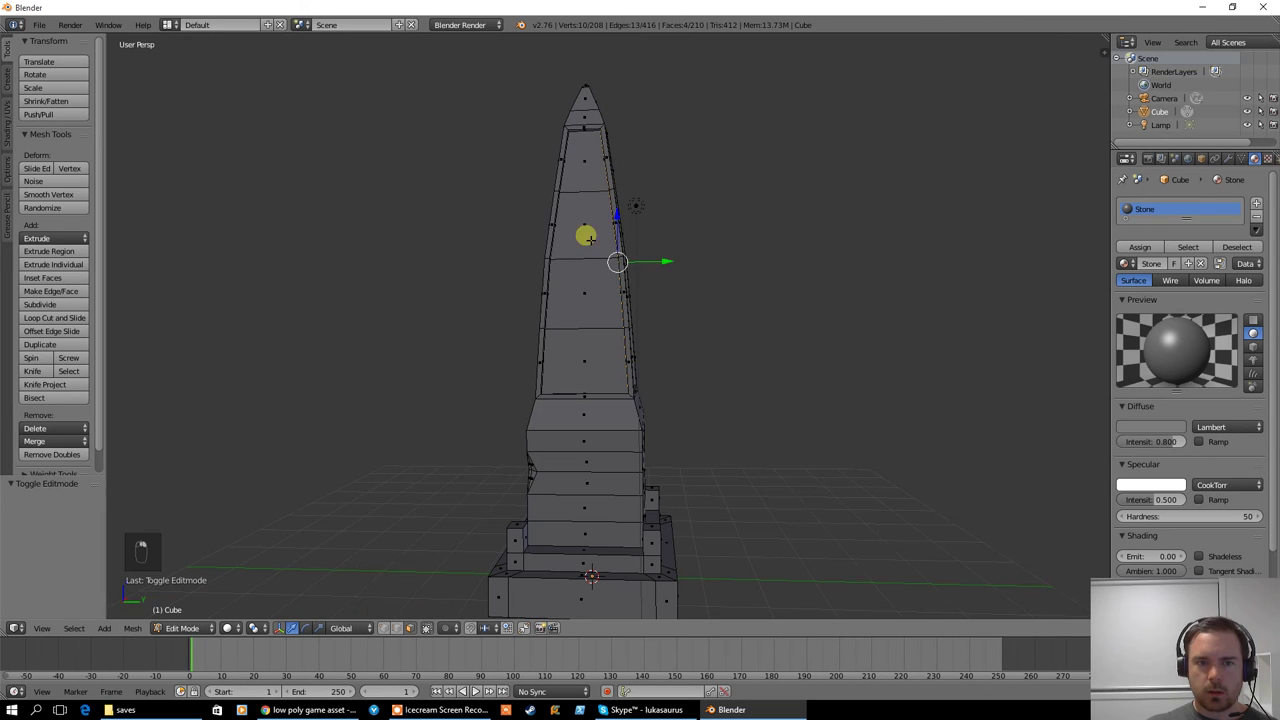
shift+right_click(583, 222)
shift+right_click(574, 309)
shift+right_click(582, 368)
middle_drag(443, 314, 571, 243)
shift+right_click(601, 165)
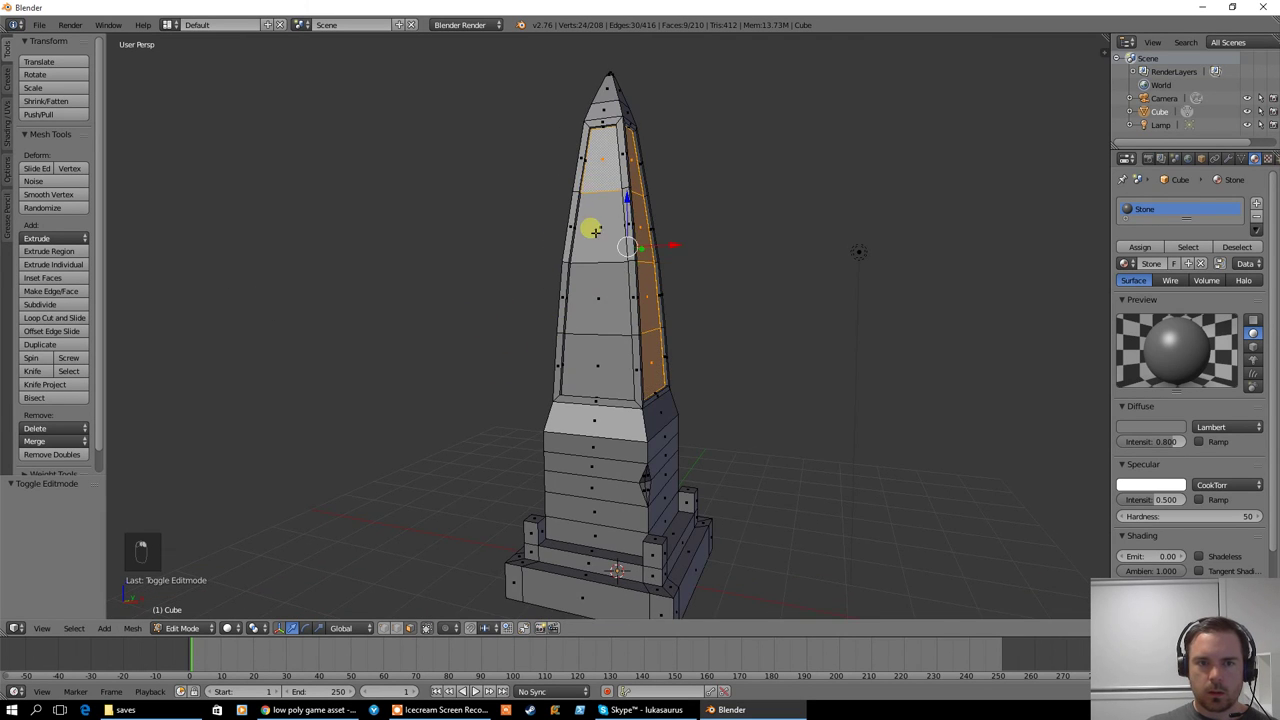
shift+right_click(594, 231)
shift+right_click(593, 290)
shift+right_click(597, 358)
middle_drag(480, 337, 620, 334)
shift+right_click(619, 213)
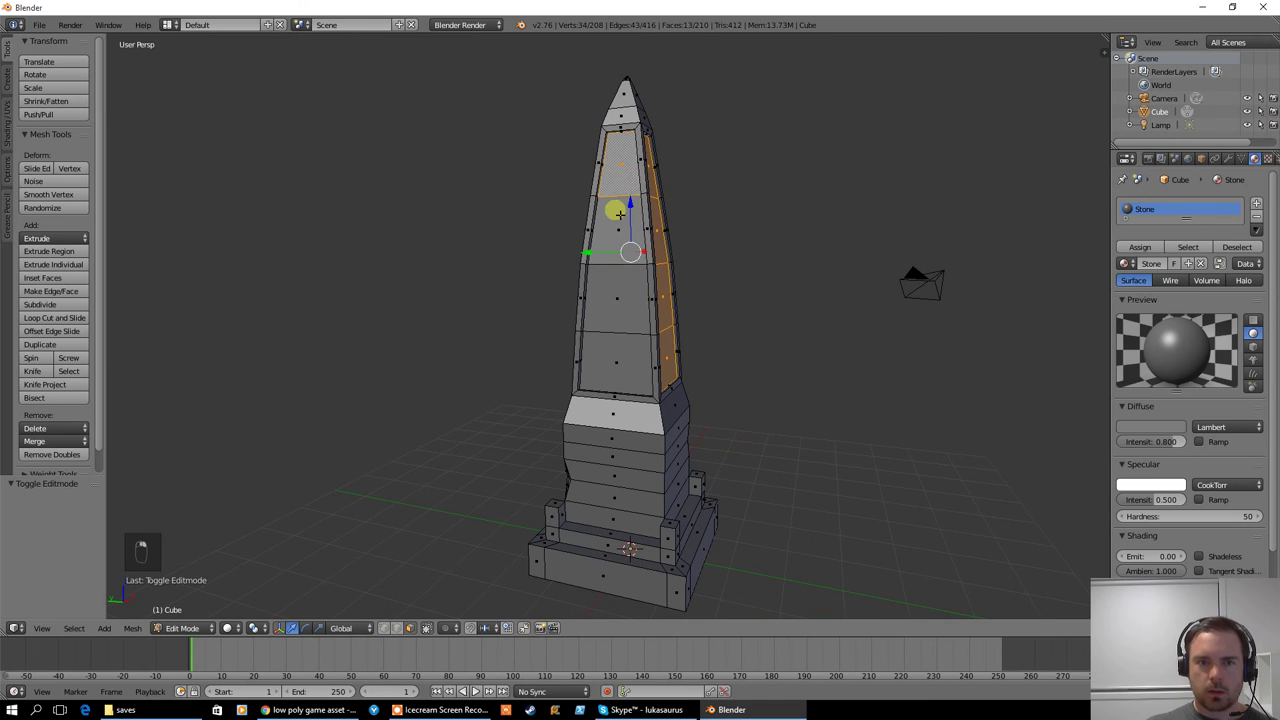
shift+right_click(600, 311)
shift+right_click(617, 372)
middle_drag(482, 322, 950, 297)
Add a second material slot with a new material named Light Stone
click(1256, 203)
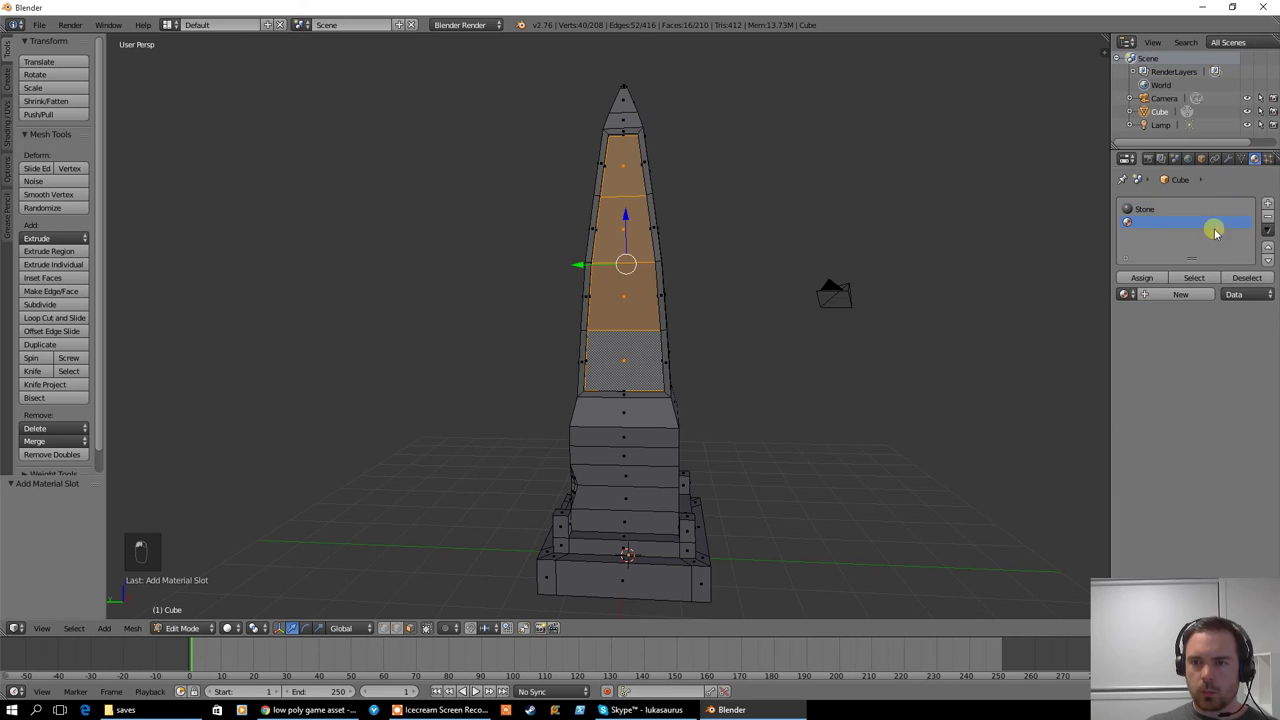
click(1160, 293)
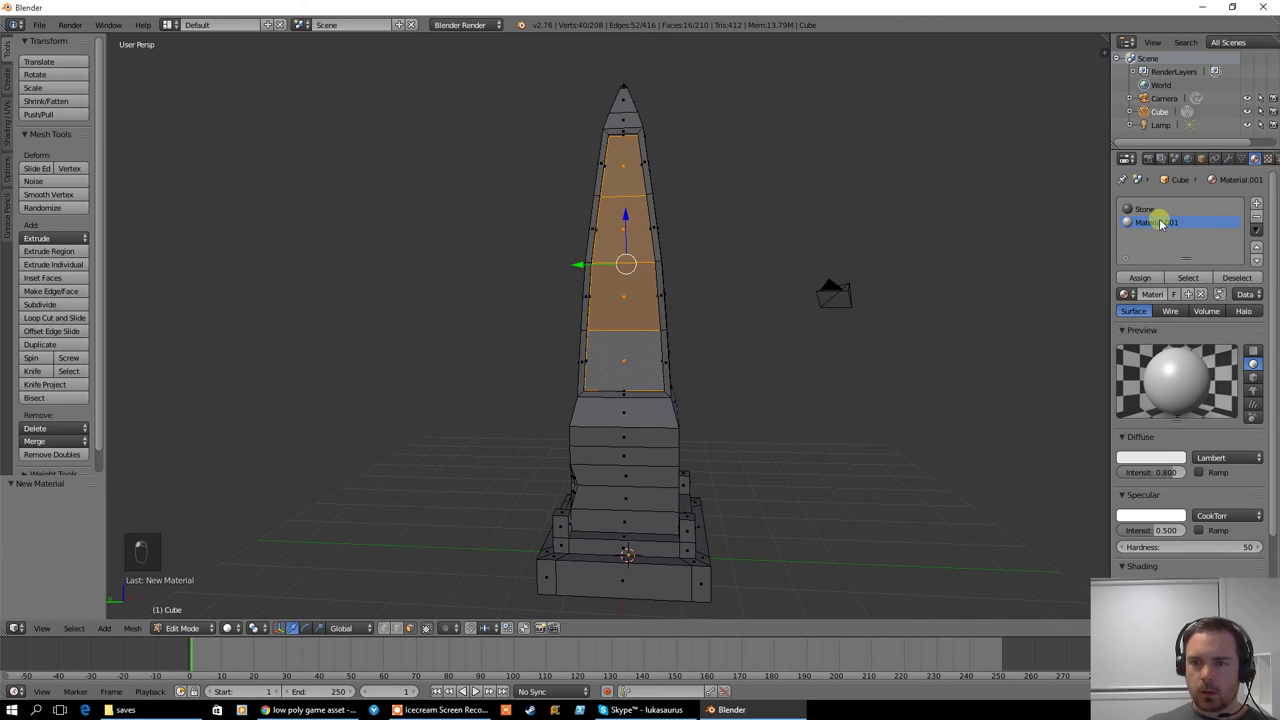
double_click(1160, 222)
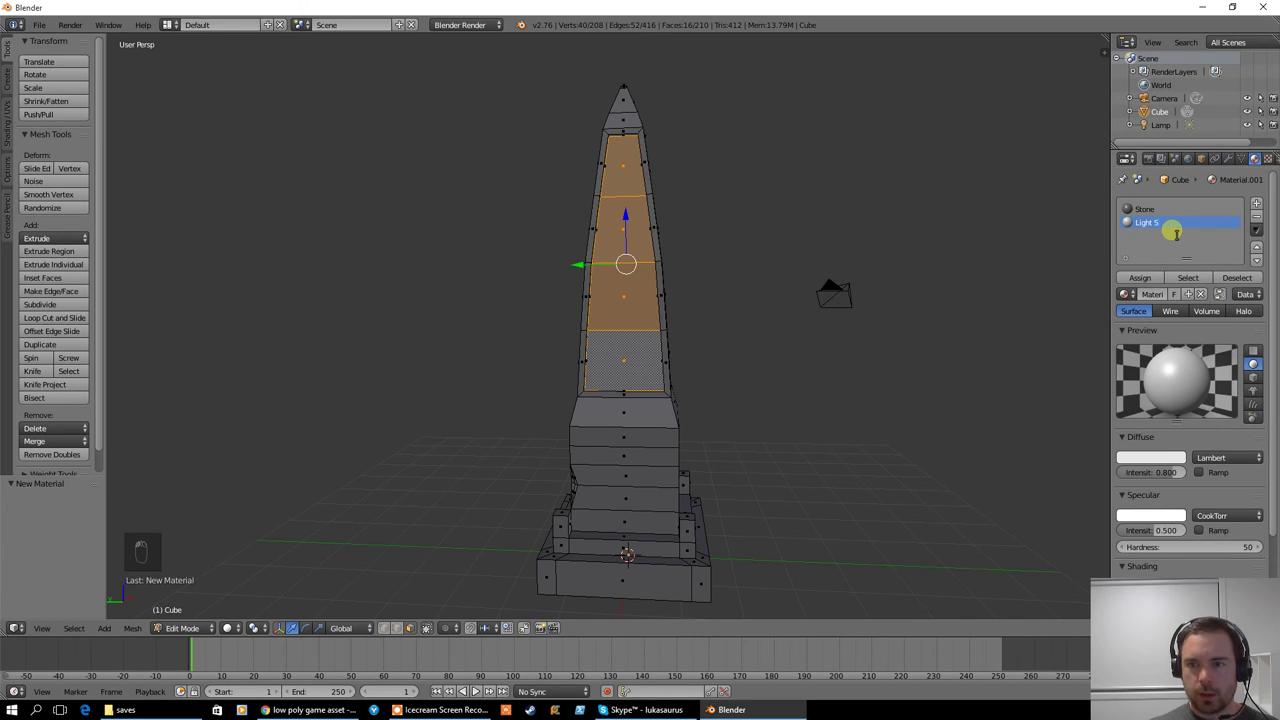
text(Light Stone)
key(Return)
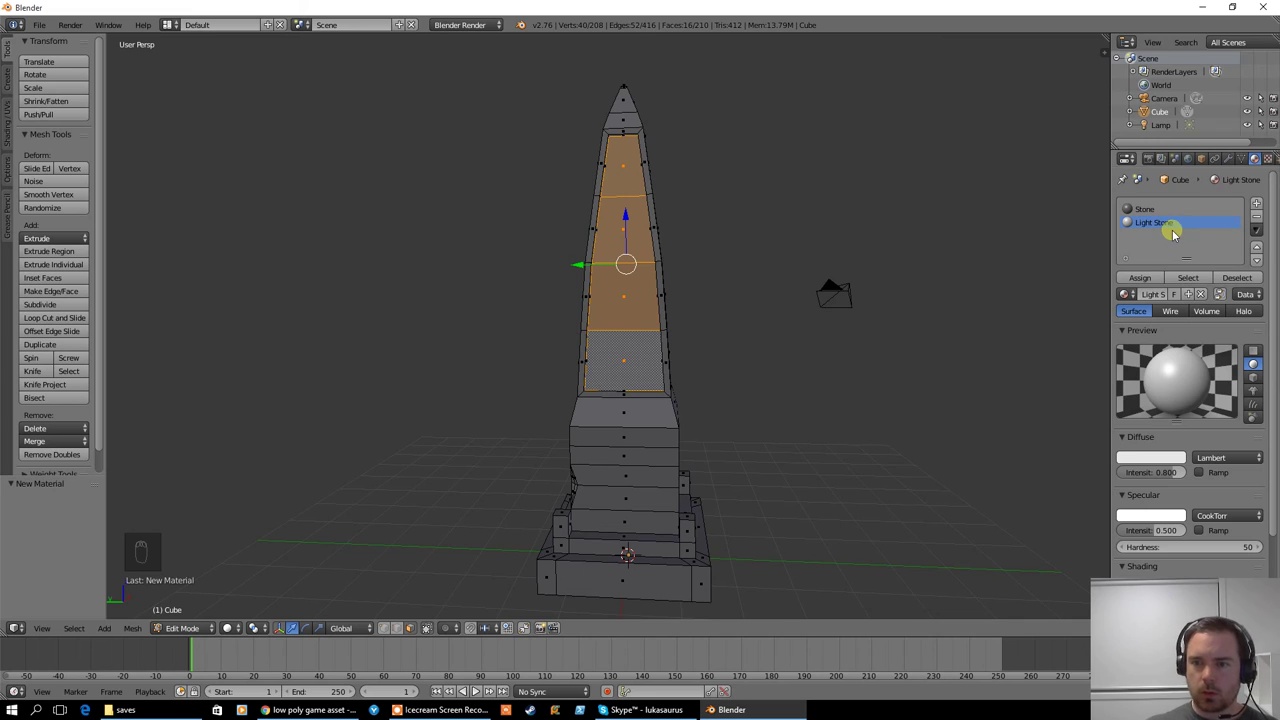
Set Light Stone's diffuse colour to a medium grey, assign it to the selected panel faces and check the obelisk in Object Mode
click(1152, 457)
click(1140, 457)
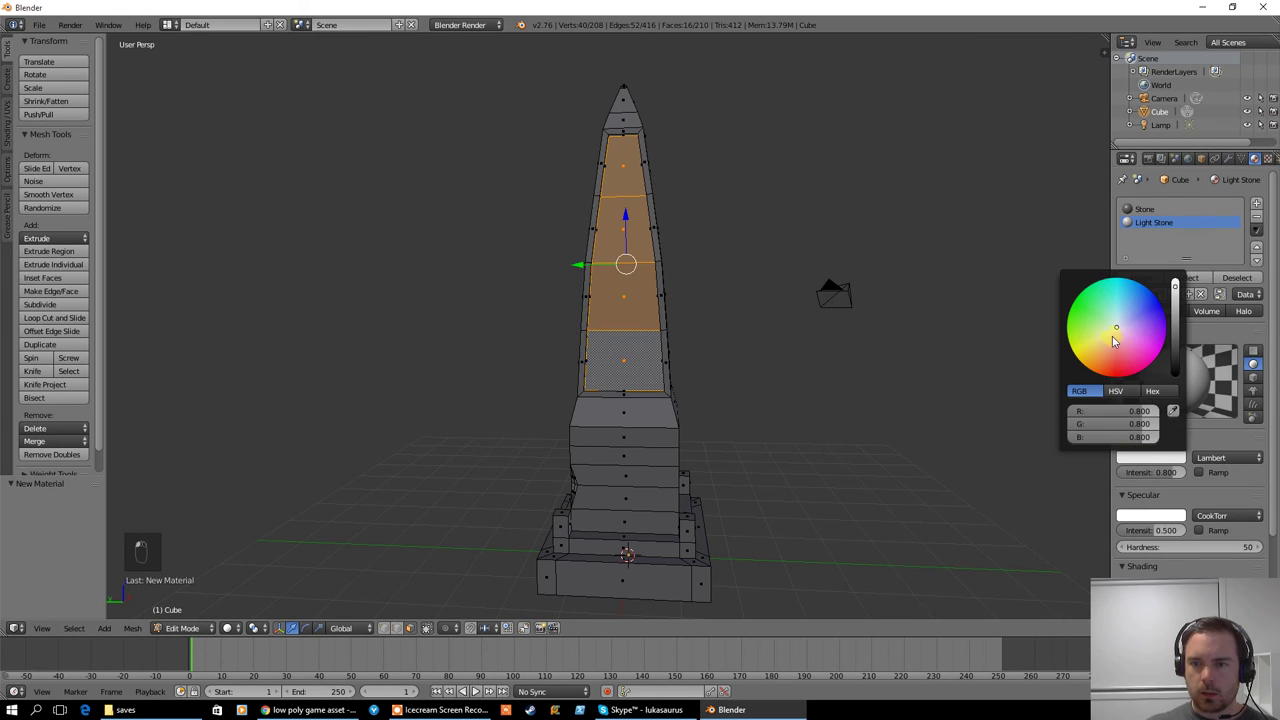
drag(1176, 302, 1175, 328)
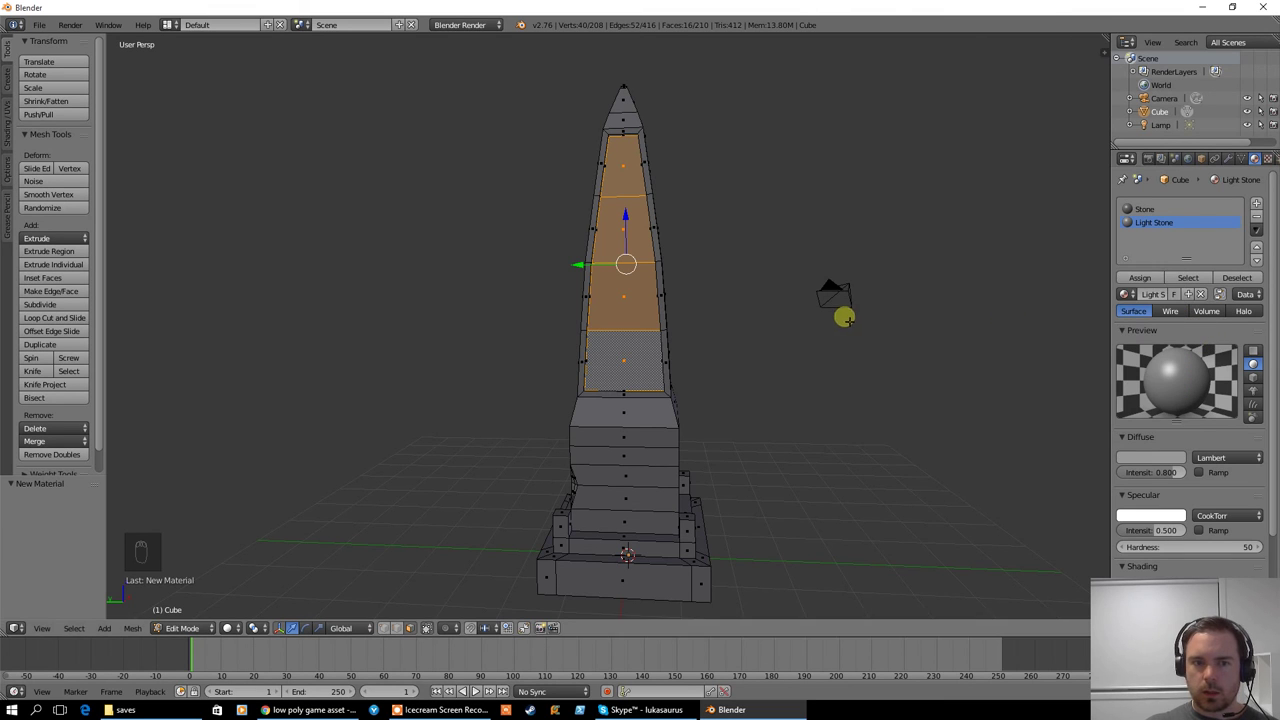
click(1148, 278)
key(a)
key(Tab)
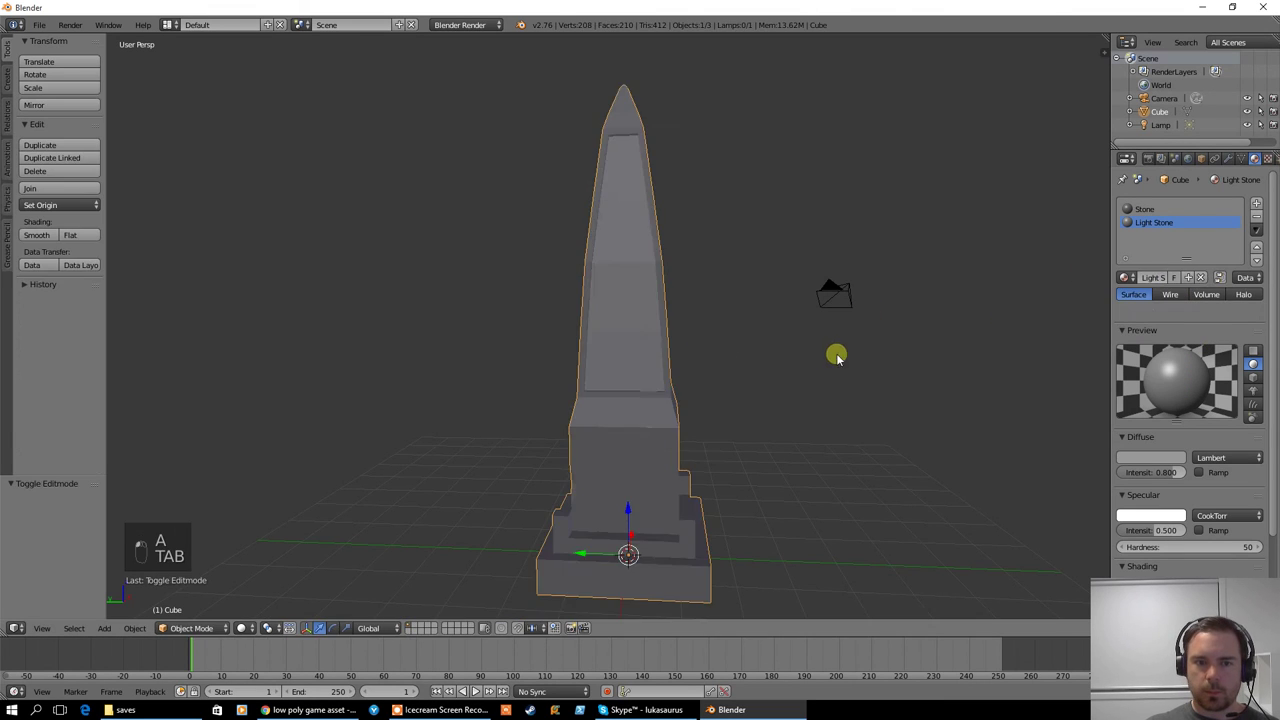
middle_drag(837, 354, 745, 388)
Tint the Stone material's diffuse colour to a dark warm brown, about R 0.202, G 0.177, B 0.126
click(1144, 209)
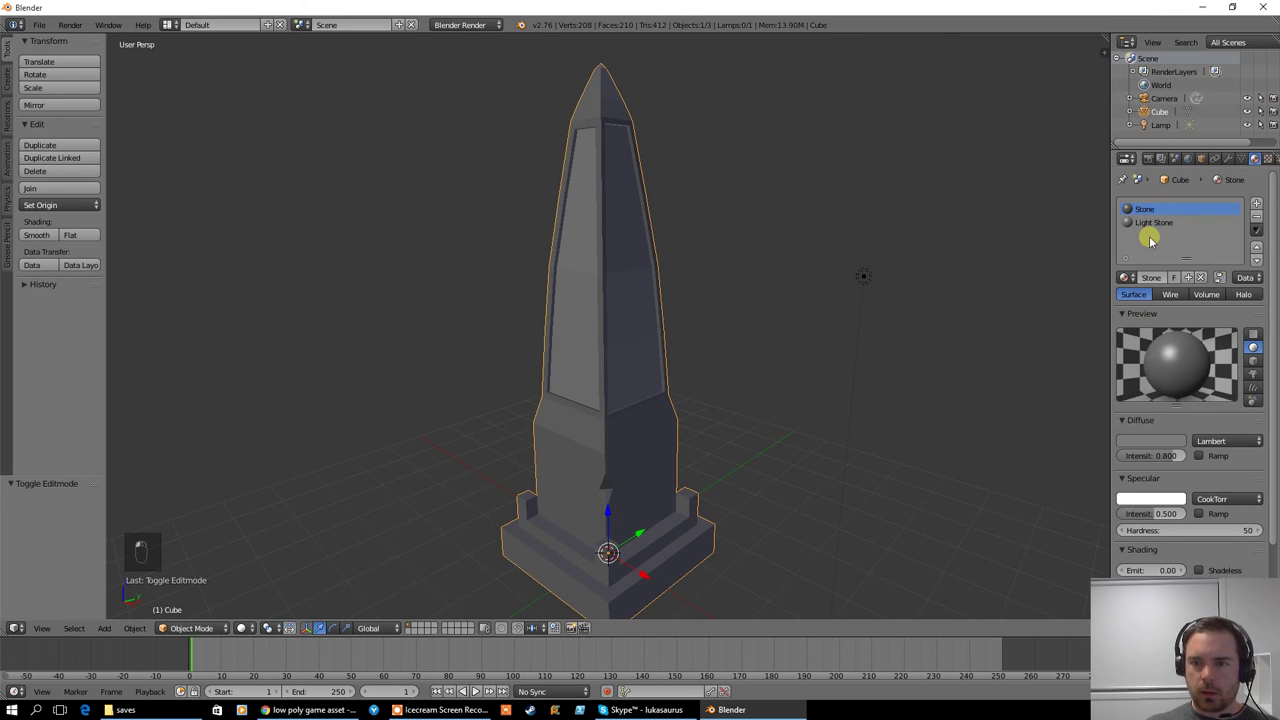
click(1155, 443)
drag(1097, 331, 1099, 320)
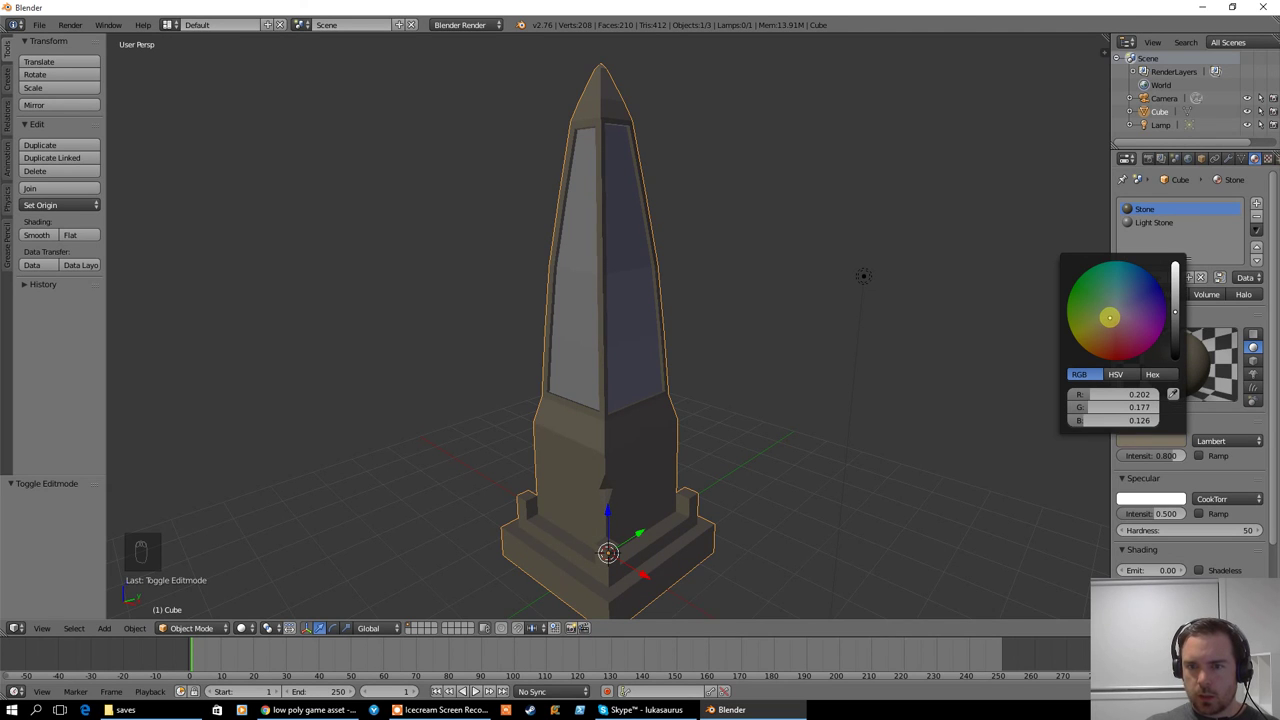
click(1200, 418)
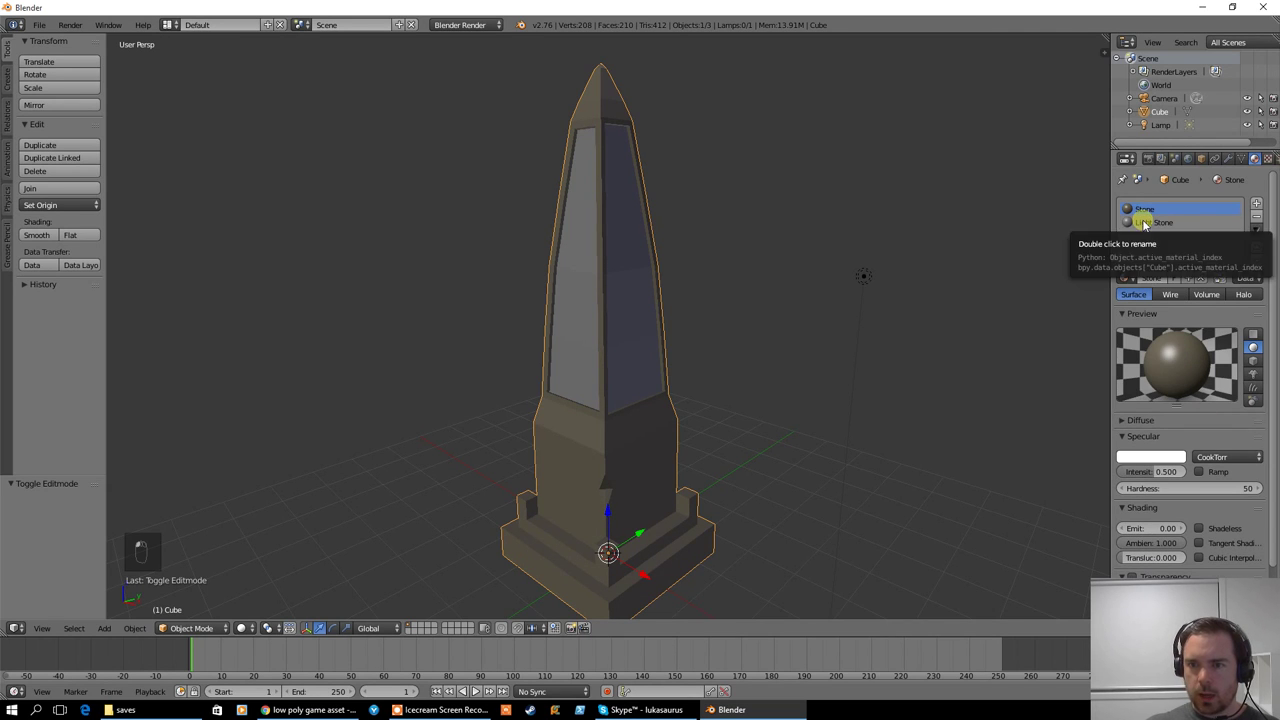
Change the Light Stone material's specular colour to a pale orange
click(1145, 222)
click(1148, 459)
drag(1095, 370, 1105, 343)
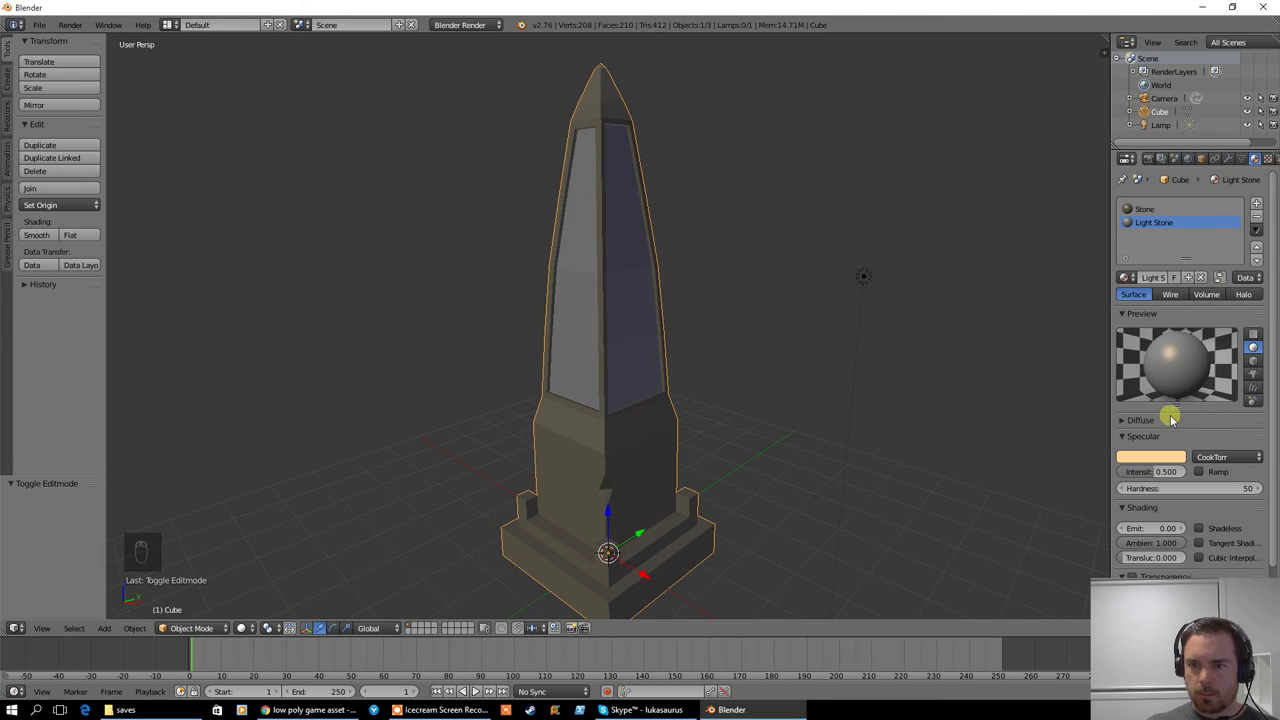
Tint the Light Stone material's diffuse colour to a muted yellowish beige, lighter than the Stone material
click(1122, 437)
click(1121, 420)
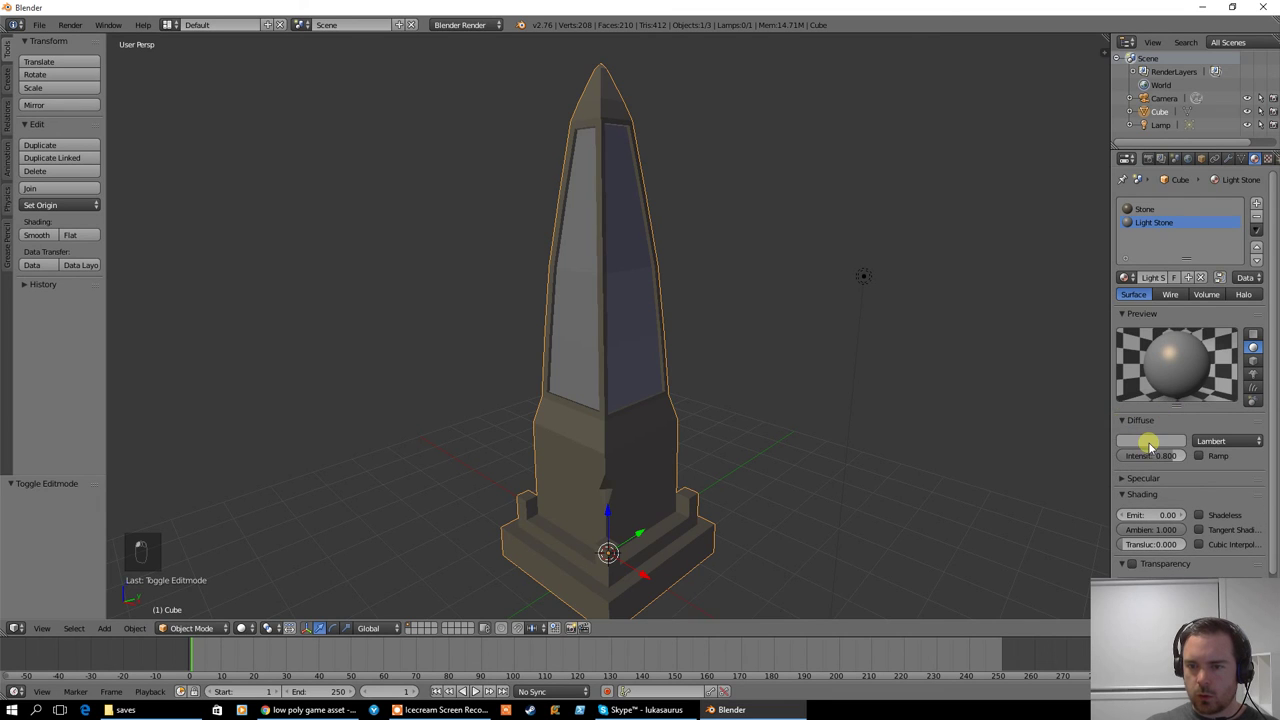
click(1148, 441)
drag(1112, 308, 1099, 332)
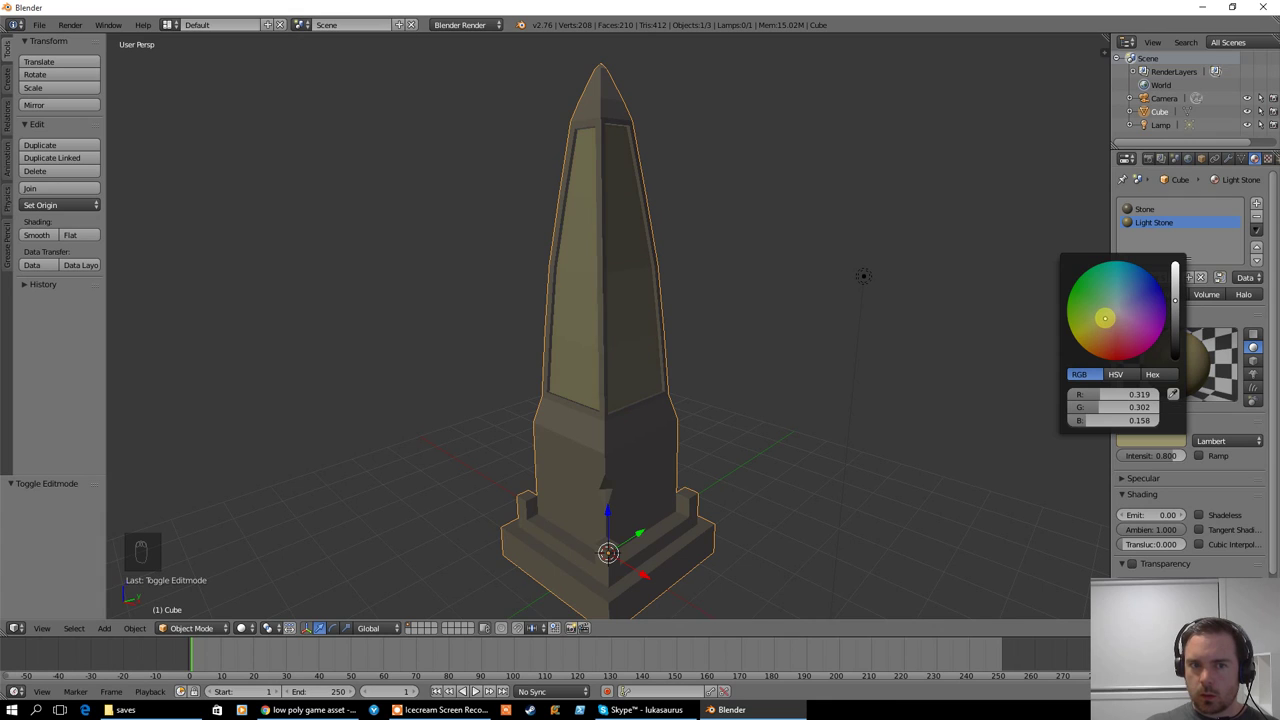
drag(1167, 310, 1173, 288)
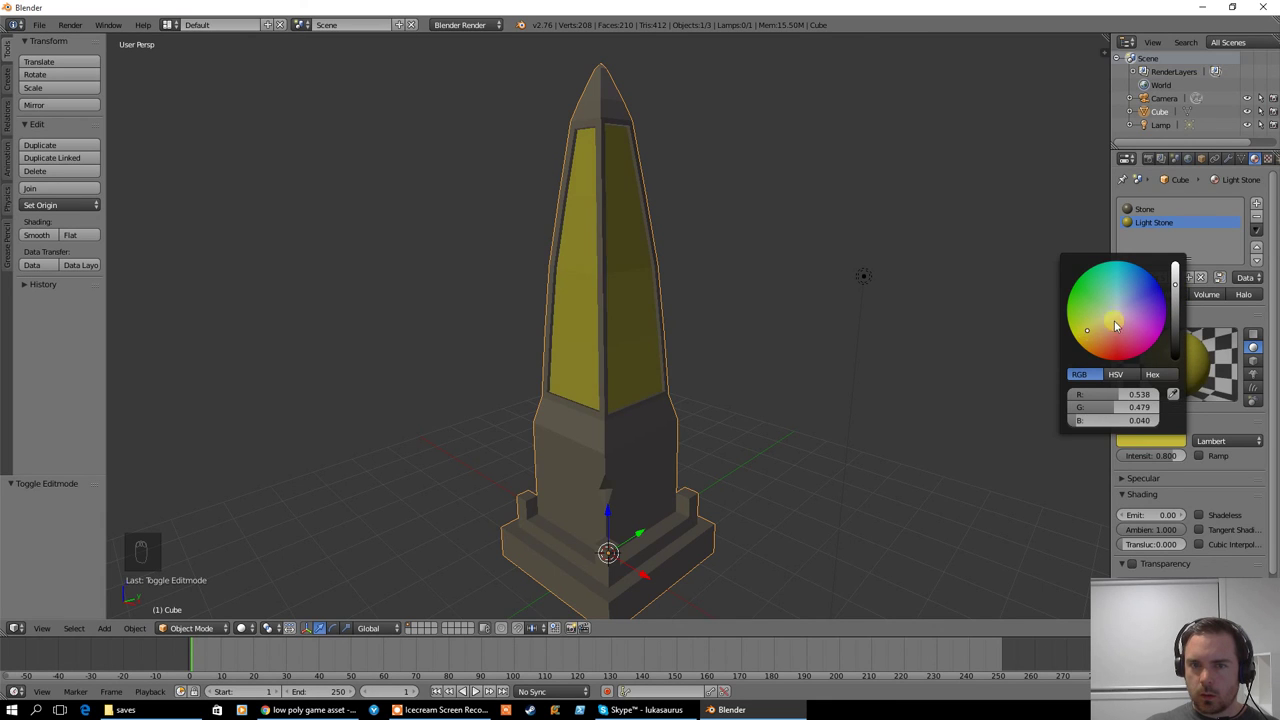
drag(1173, 288, 1174, 318)
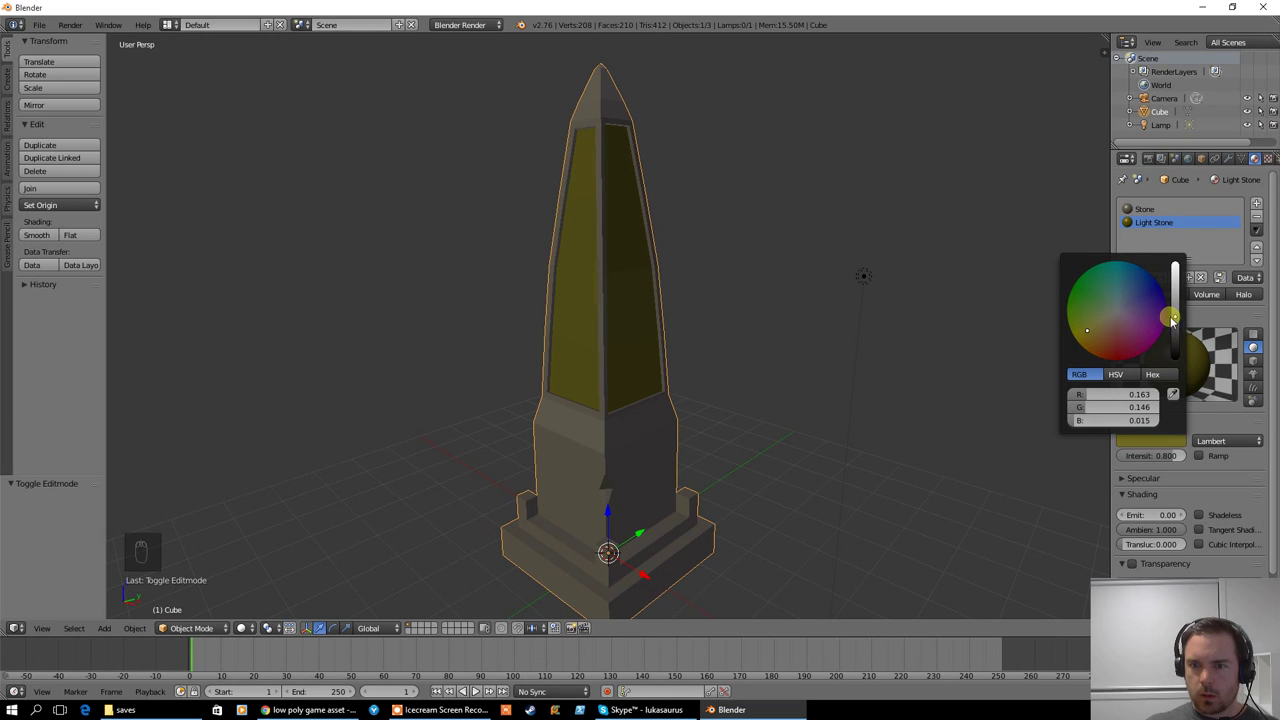
drag(1087, 330, 1106, 316)
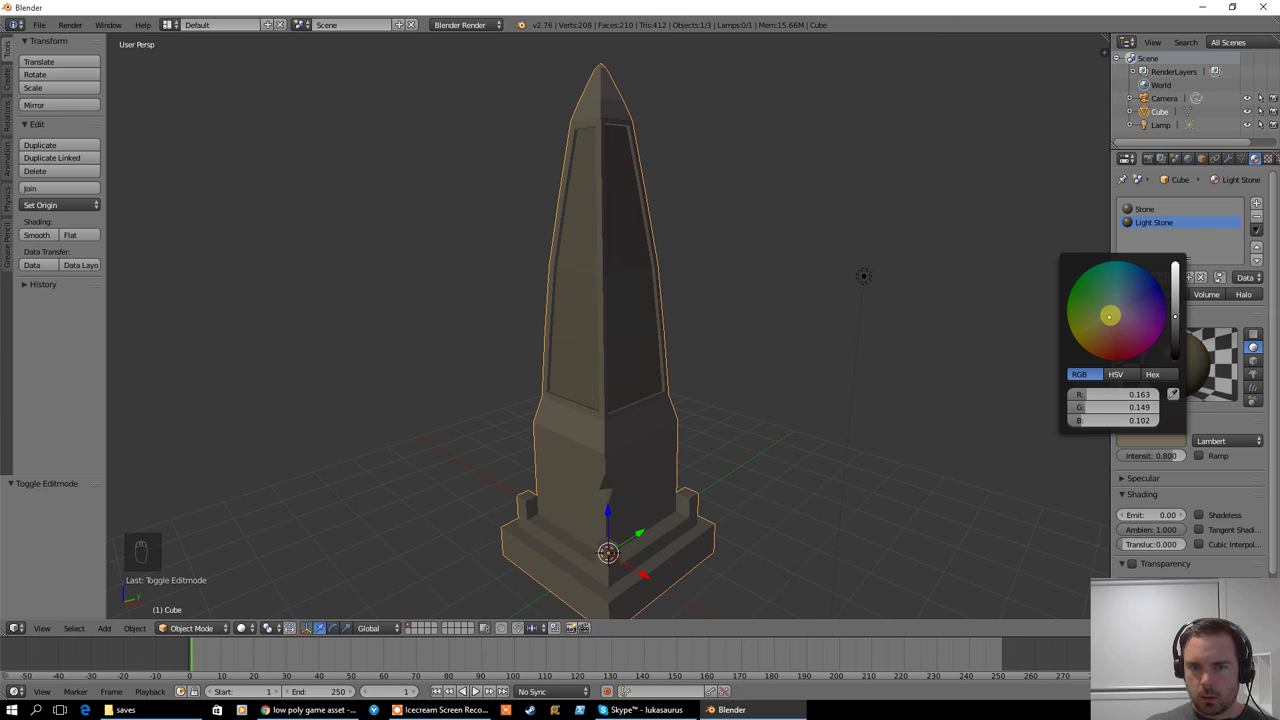
drag(1104, 318, 1174, 270)
Examine the coloured obelisk from several sides in Object Mode, comparing the panel faces with the surrounding stone
key(Tab)
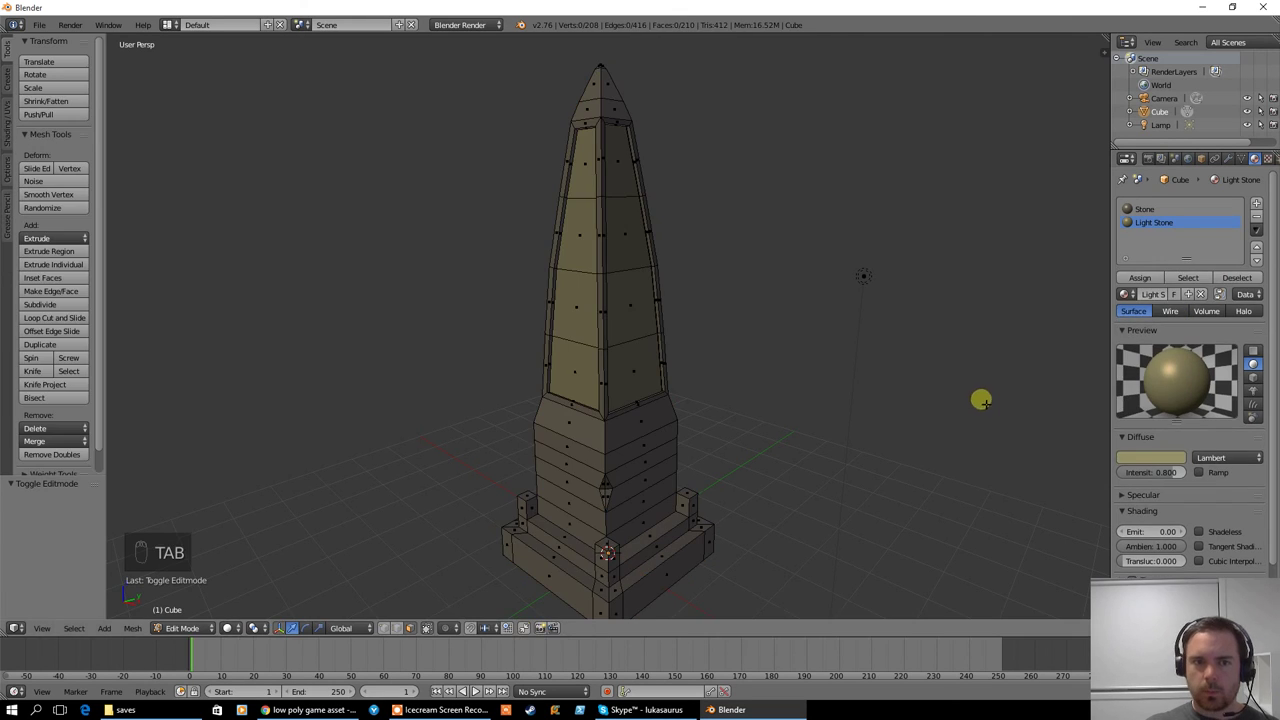
key(Tab)
middle_drag(897, 423, 597, 271)
scroll(611, 400, down, 2)
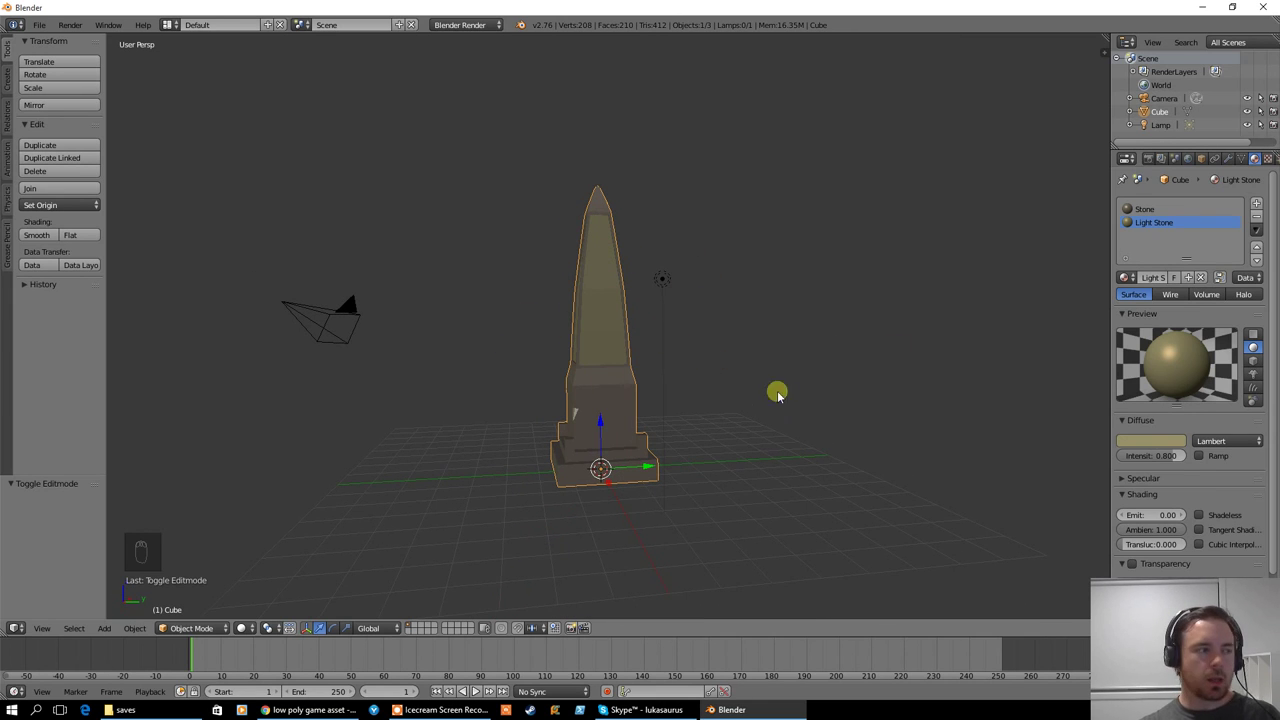
middle_drag(778, 393, 604, 374)
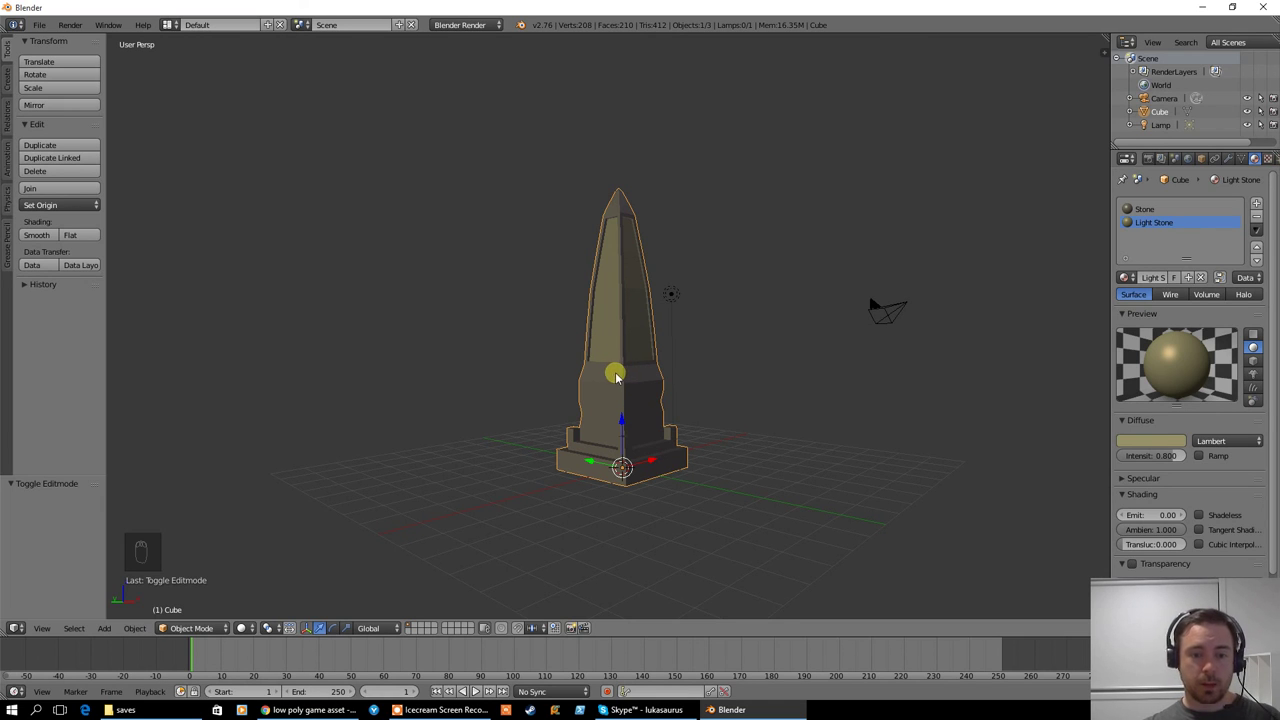
middle_drag(577, 374, 728, 405)
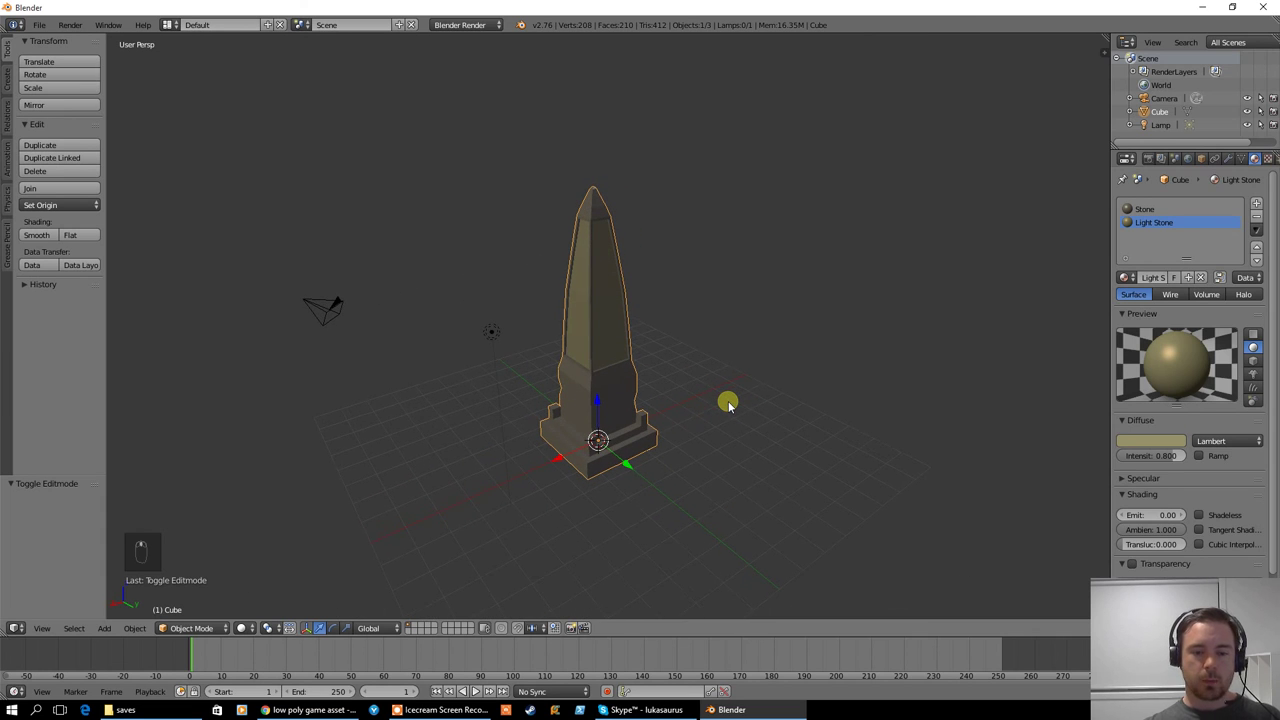